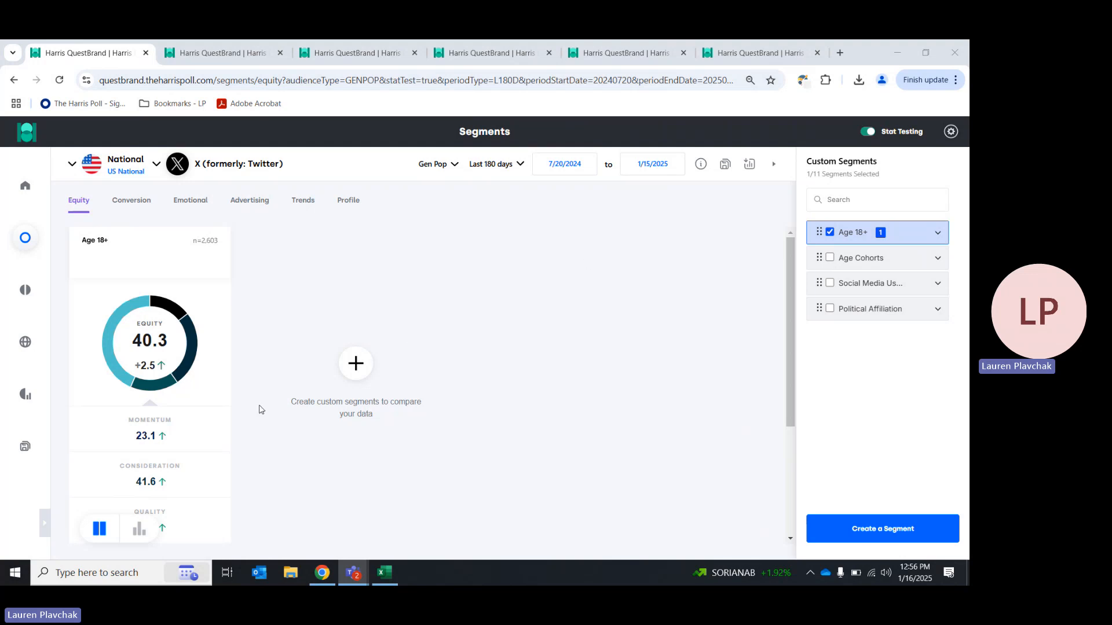
# - Expand the navigation and view the collection of saved reports in Report Builder
pyautogui.click(45, 525)
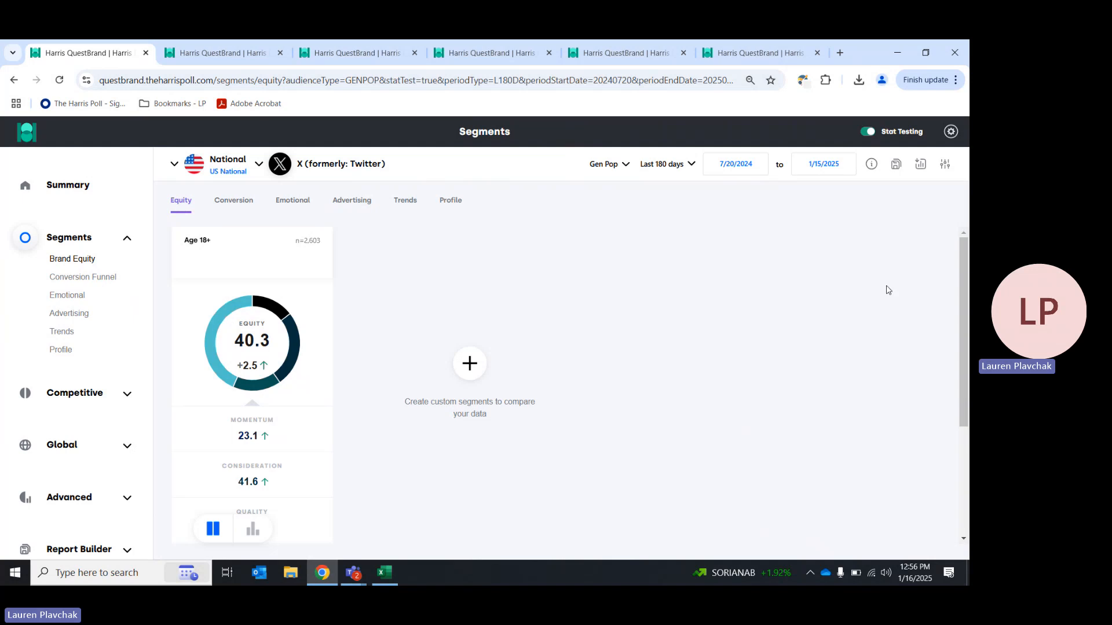
pyautogui.scroll(-1, 964, 325)
pyautogui.scroll(1, 963, 317)
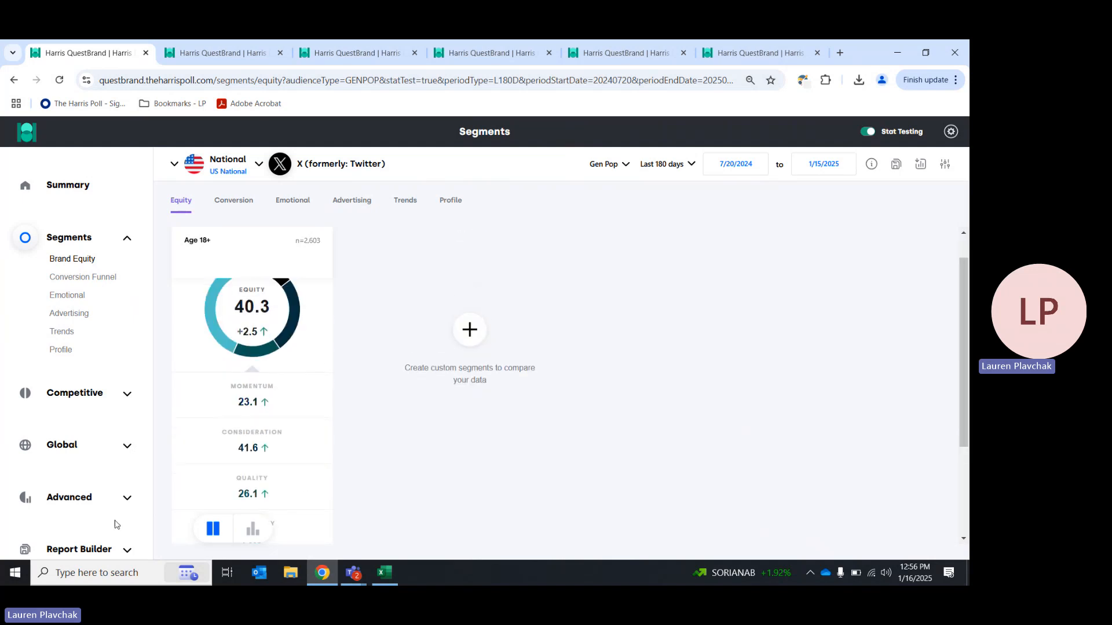
pyautogui.click(92, 550)
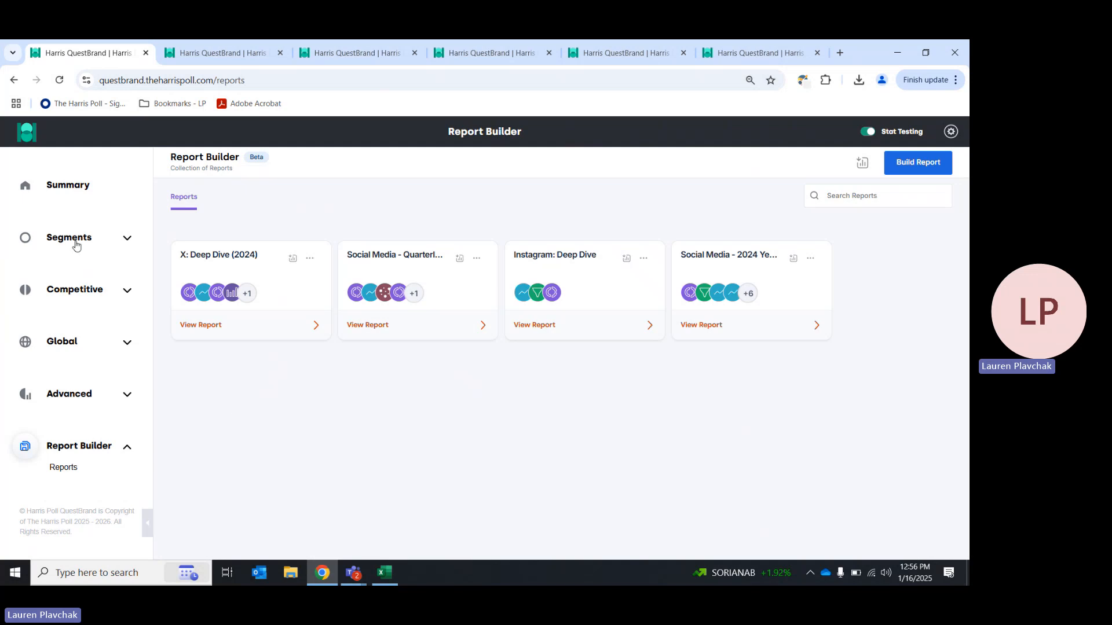
# - Return to the Segments equity view for X and add the Gen Z segment from Age Cohorts to the comparison
pyautogui.click(76, 246)
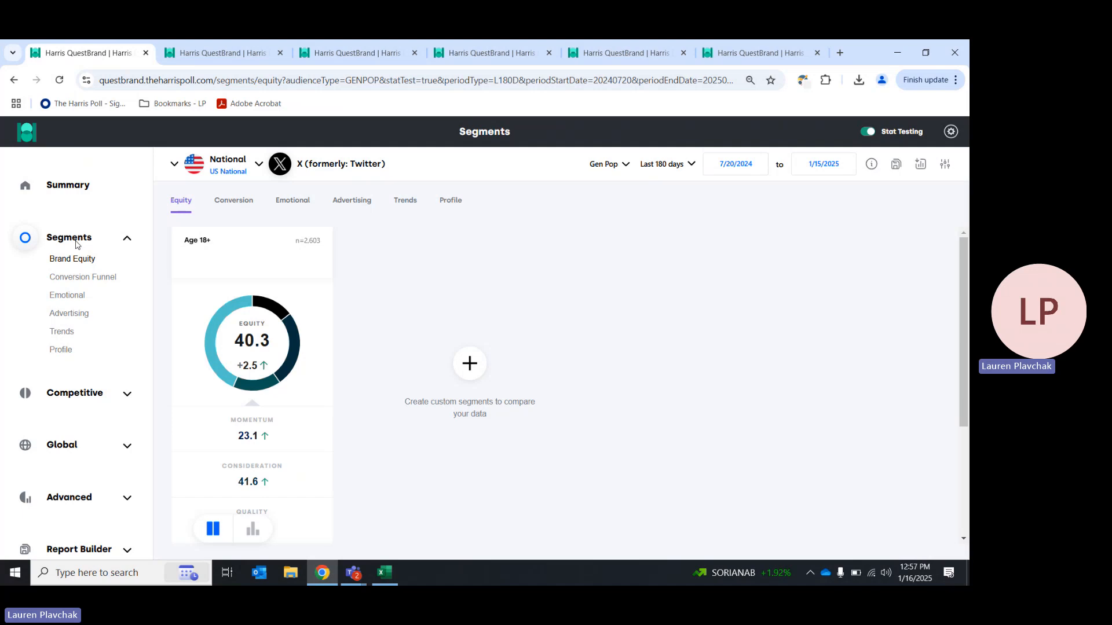
pyautogui.click(945, 165)
pyautogui.click(858, 260)
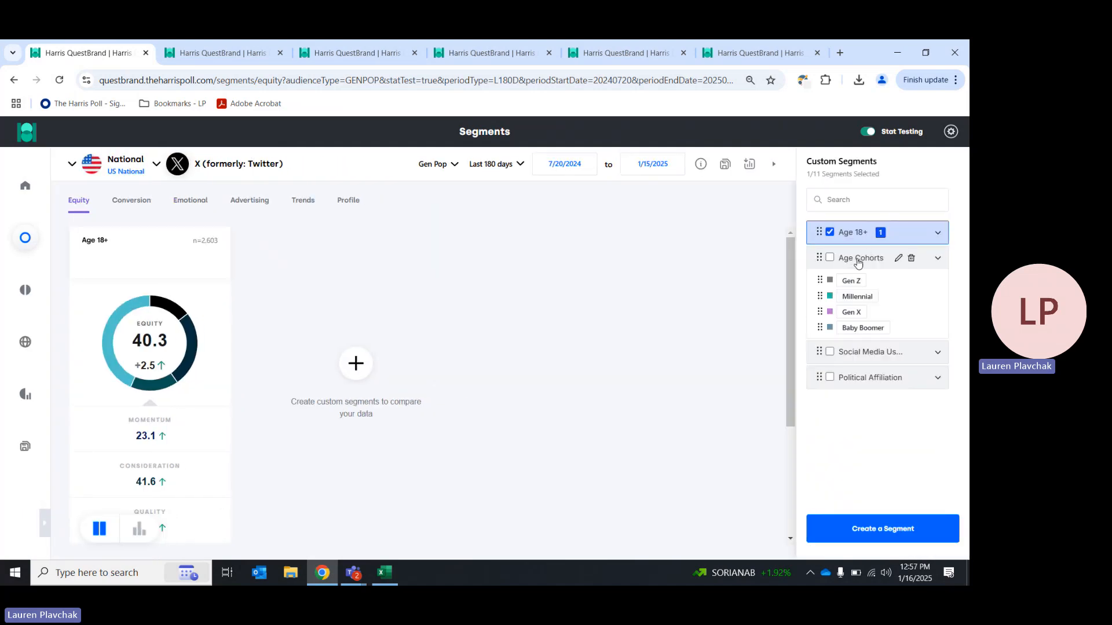
pyautogui.click(852, 282)
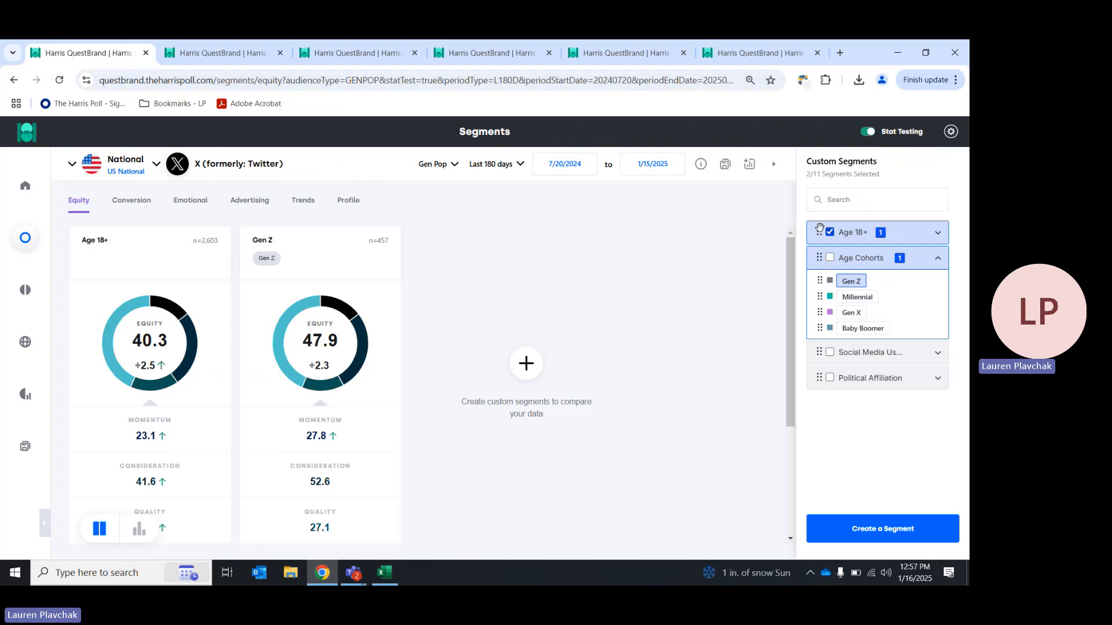
# - Start saving the X momentum trend for Age 18+ and Gen Z as a view named "X: Momentum Trended 2024 (Gen Z)"
pyautogui.click(255, 55)
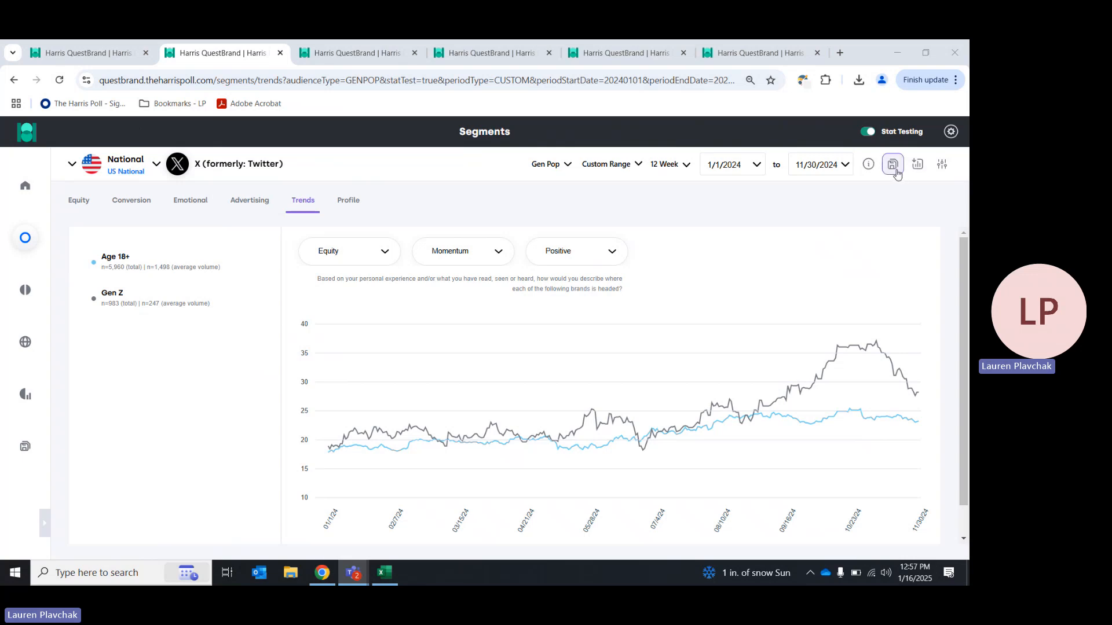
pyautogui.click(893, 166)
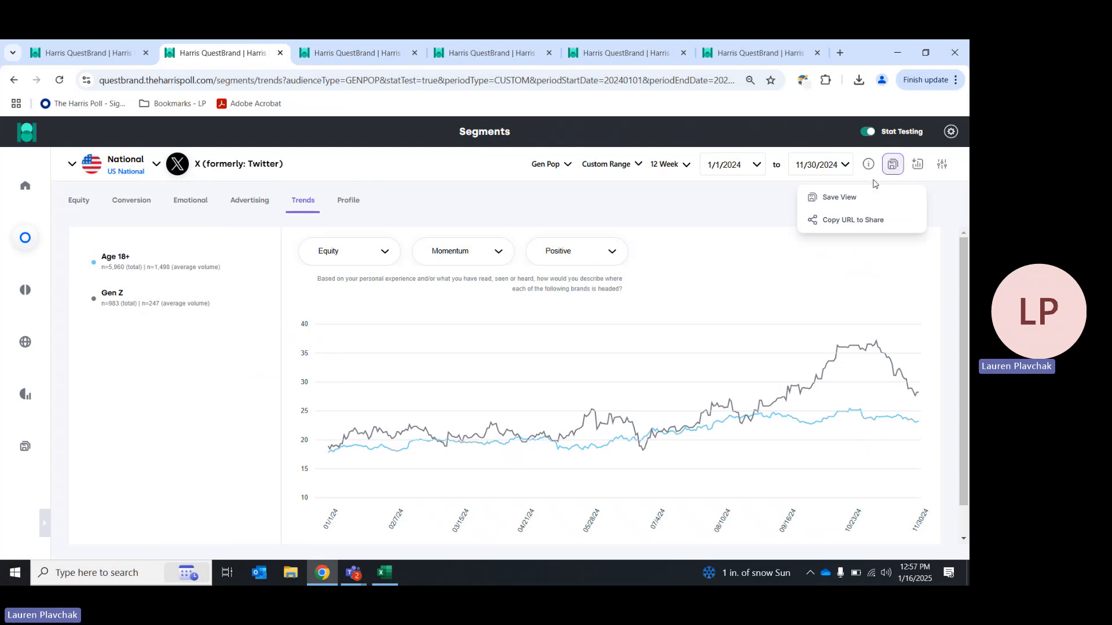
pyautogui.click(841, 198)
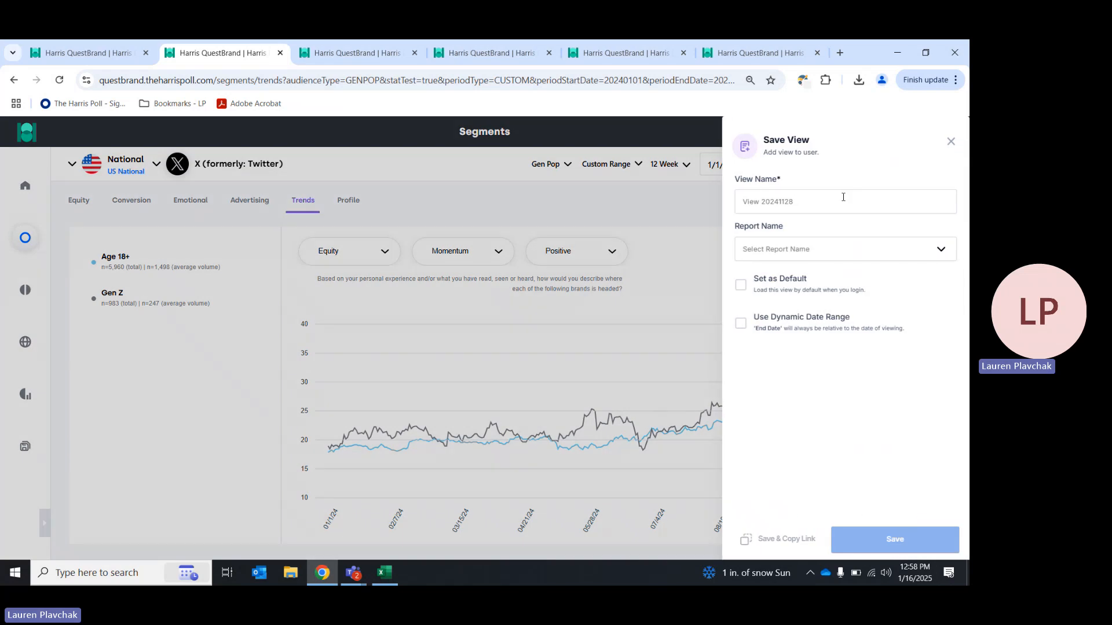
pyautogui.click(843, 197)
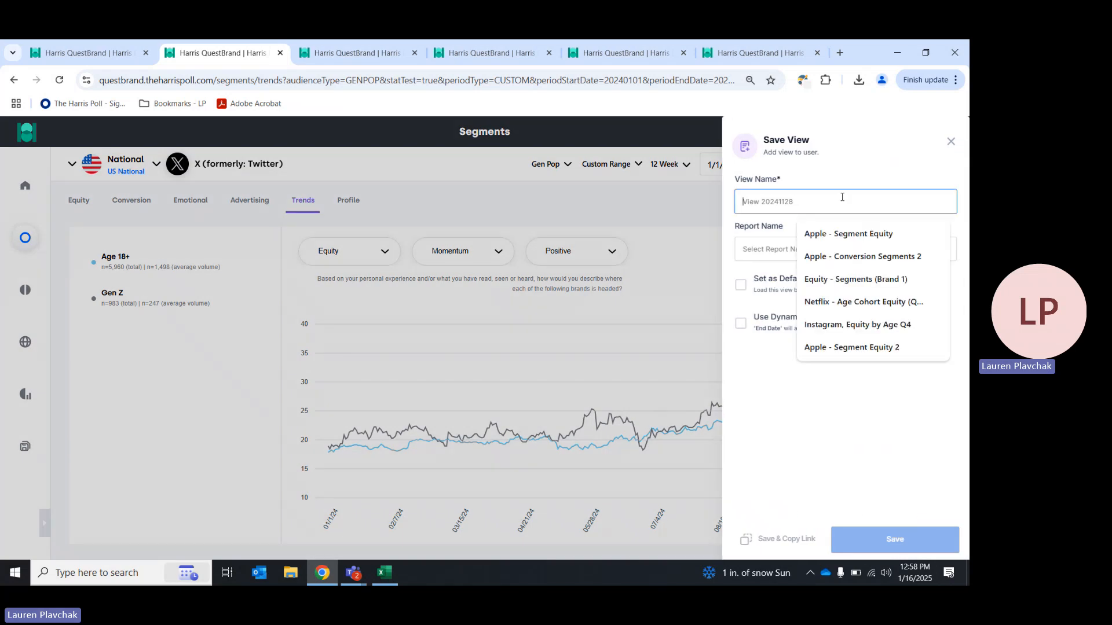
pyautogui.click(770, 249)
pyautogui.moveTo(952, 276)
pyautogui.mouseDown()
pyautogui.moveTo(953, 319)
pyautogui.moveTo(952, 280)
pyautogui.mouseUp()
pyautogui.click(838, 197)
pyautogui.write('x: Momentum Trende')
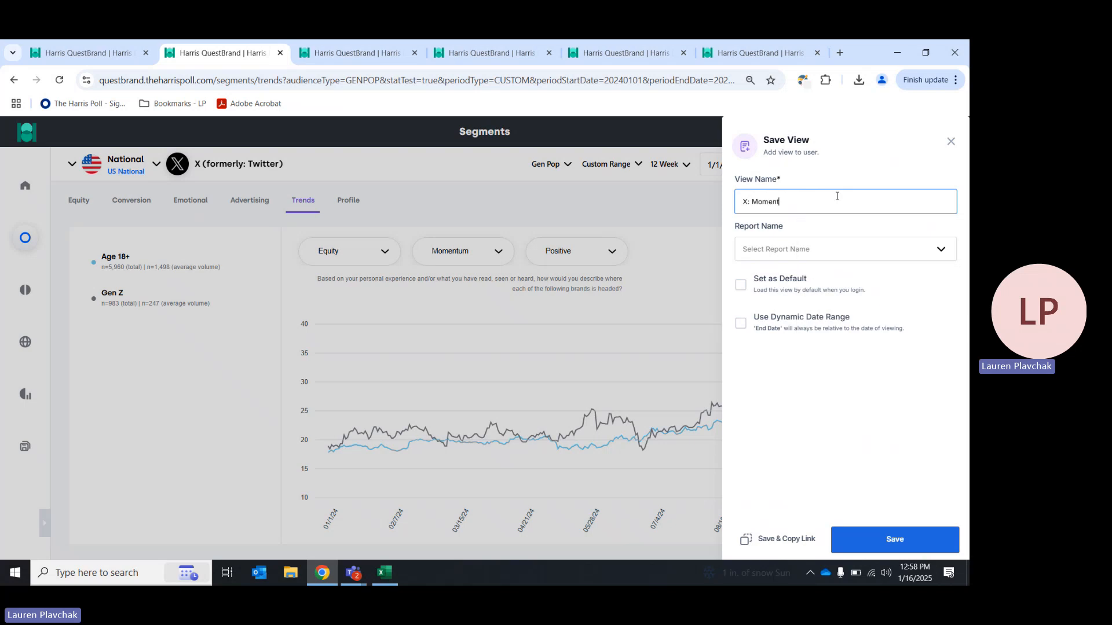
pyautogui.write('d 2024 (Gen Z)')
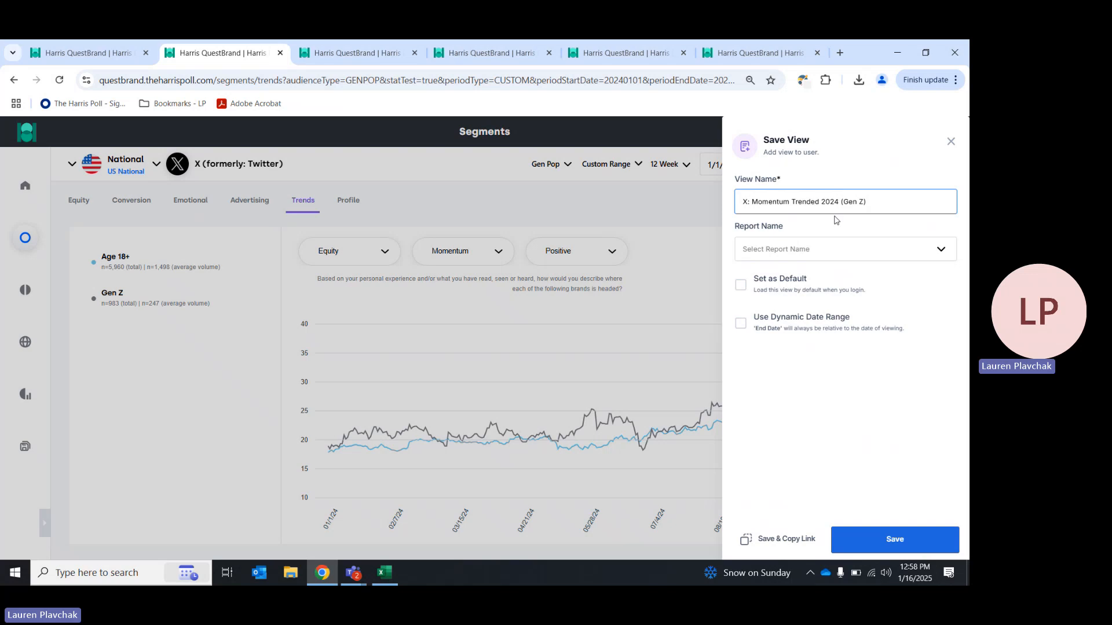
# - Assign the view to a new report named "X: Election Deep Dive" and save it
pyautogui.click(829, 244)
pyautogui.write('Z:')
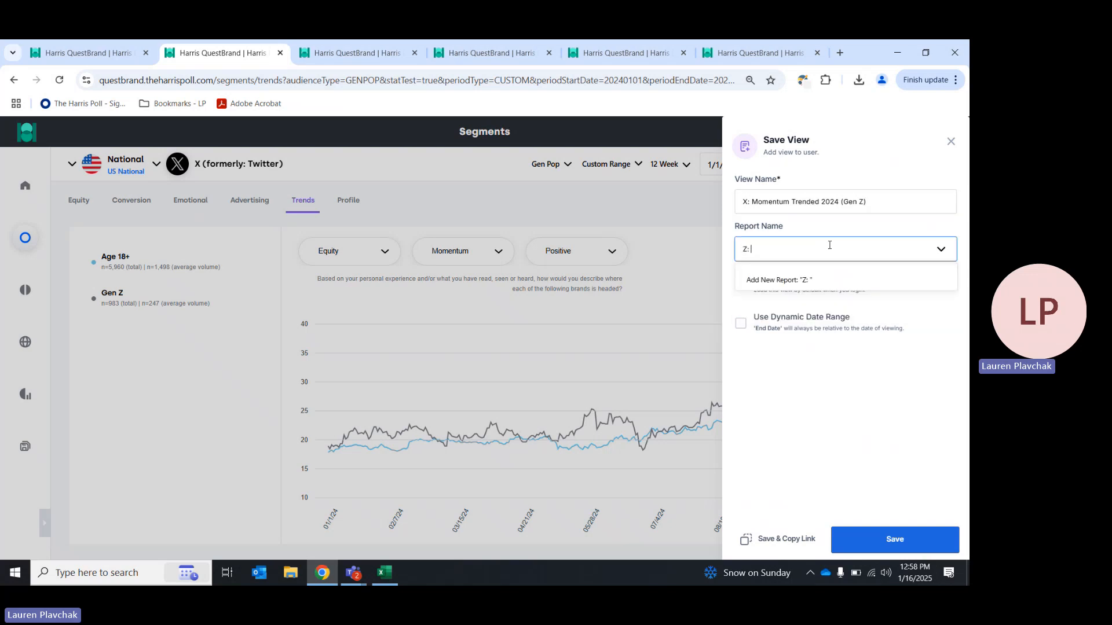
pyautogui.press('BackSpace')
pyautogui.press('BackSpace')
pyautogui.press('BackSpace')
pyautogui.write('X: Election Deep Dive')
pyautogui.press('Return')
pyautogui.click(895, 542)
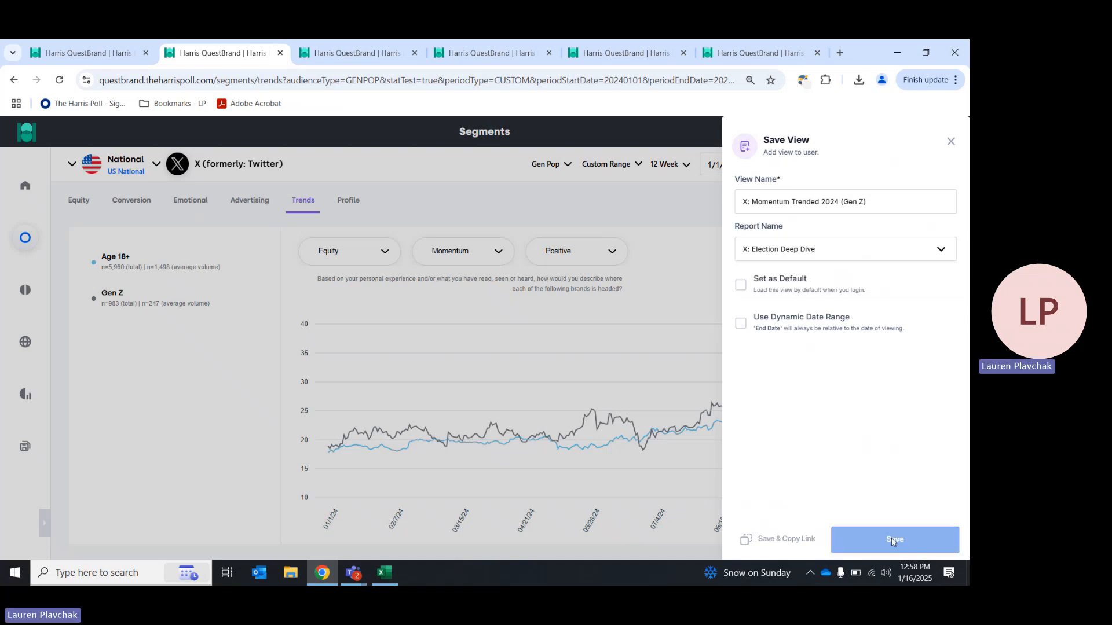
# - Start saving the competitive momentum trend for Gen Z as a view named "Momentum by Competitors (X) - Gen Z"
pyautogui.click(350, 52)
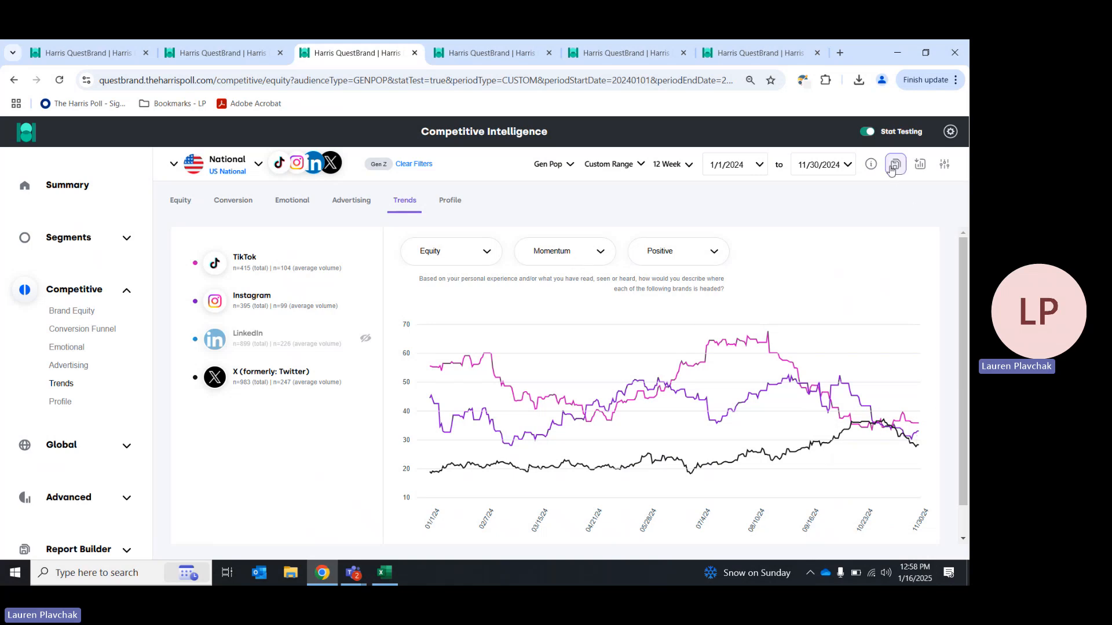
pyautogui.click(895, 165)
pyautogui.click(846, 197)
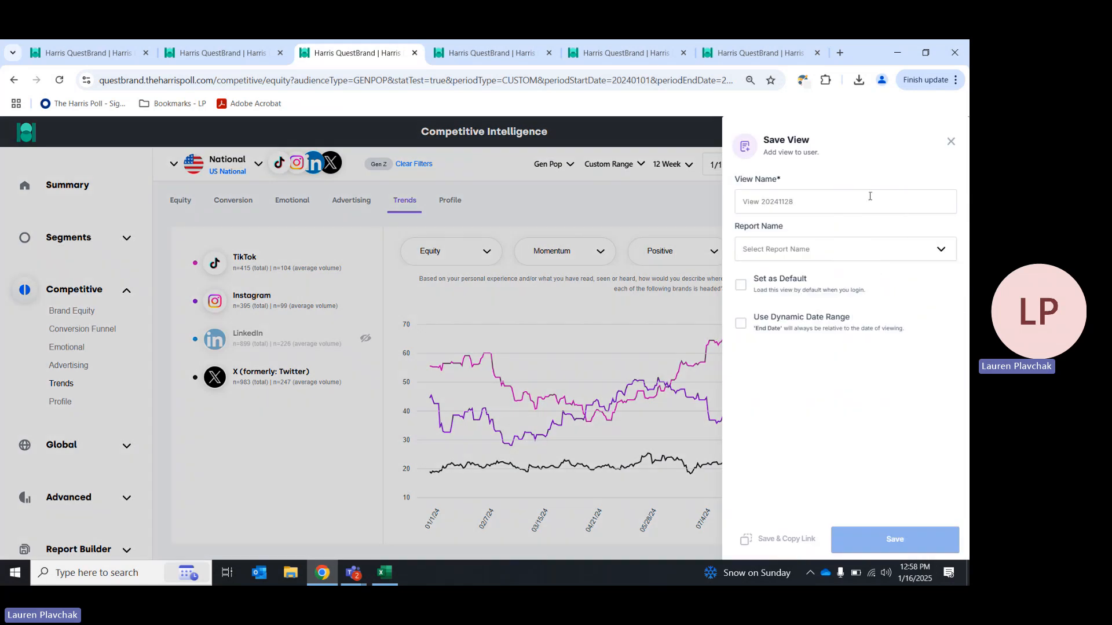
pyautogui.click(863, 202)
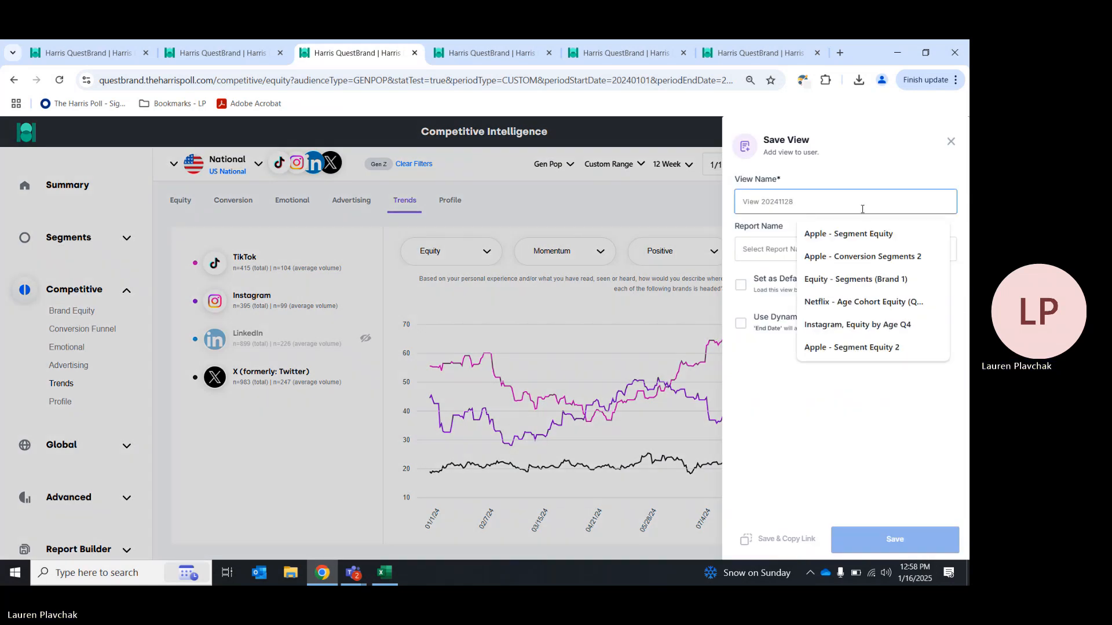
pyautogui.write('Momentum by ')
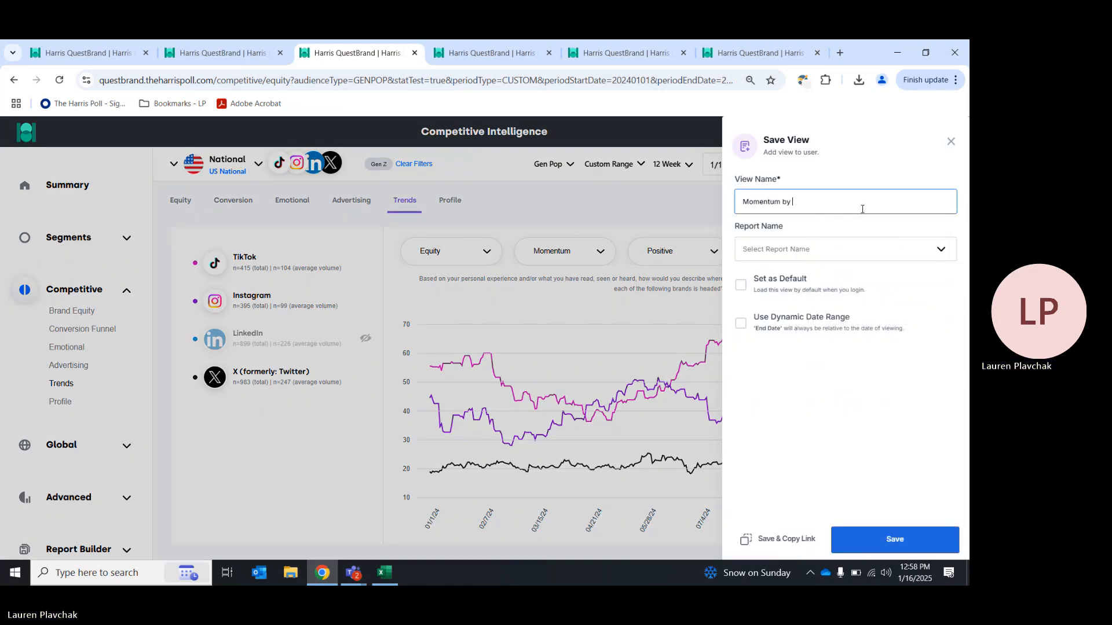
pyautogui.write('Competitors (X')
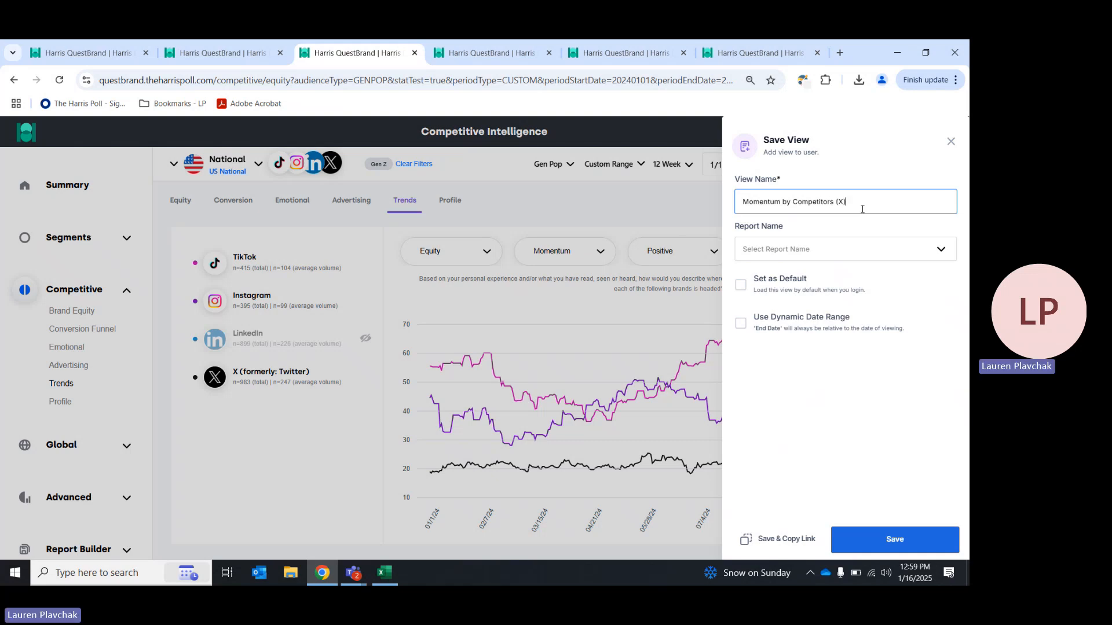
pyautogui.write(') - Gen Z')
# - Add the competitor momentum view to the existing "X: Election Deep Dive" report and save it
pyautogui.click(856, 249)
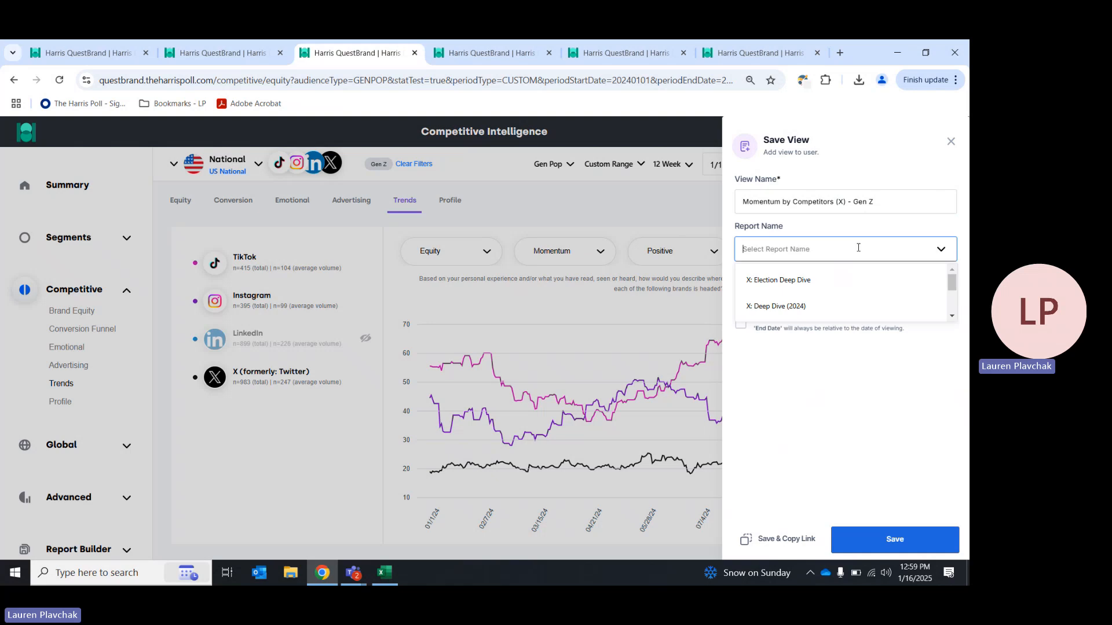
pyautogui.click(833, 277)
pyautogui.click(898, 547)
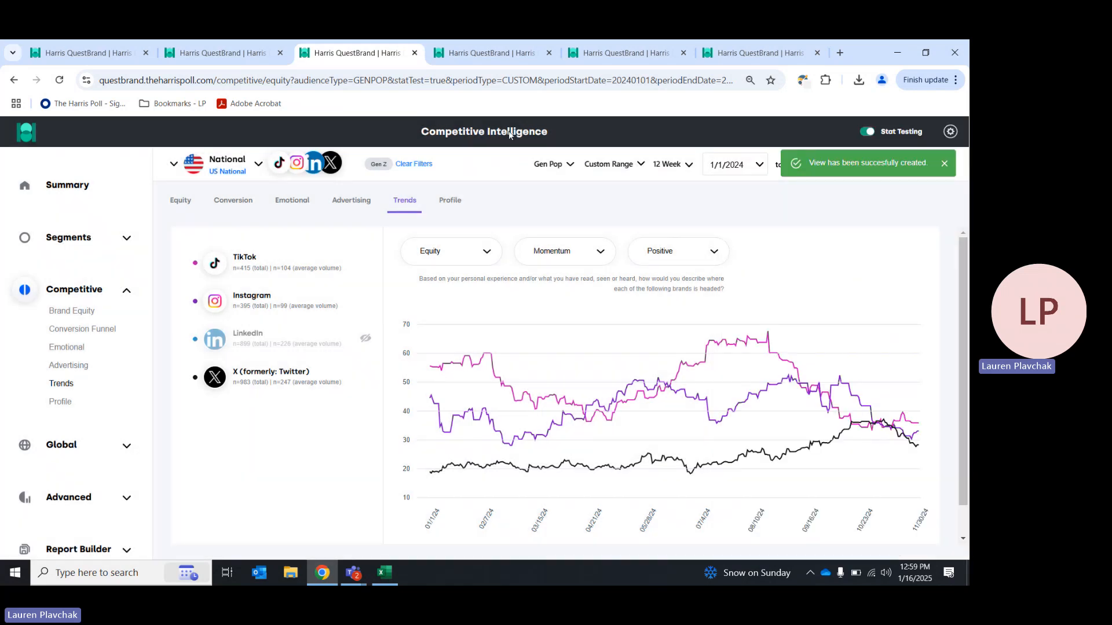
# - Save the X consideration trend by political affiliation as a view named "X: Conservative vs. Liberal - Consideration"
pyautogui.click(619, 53)
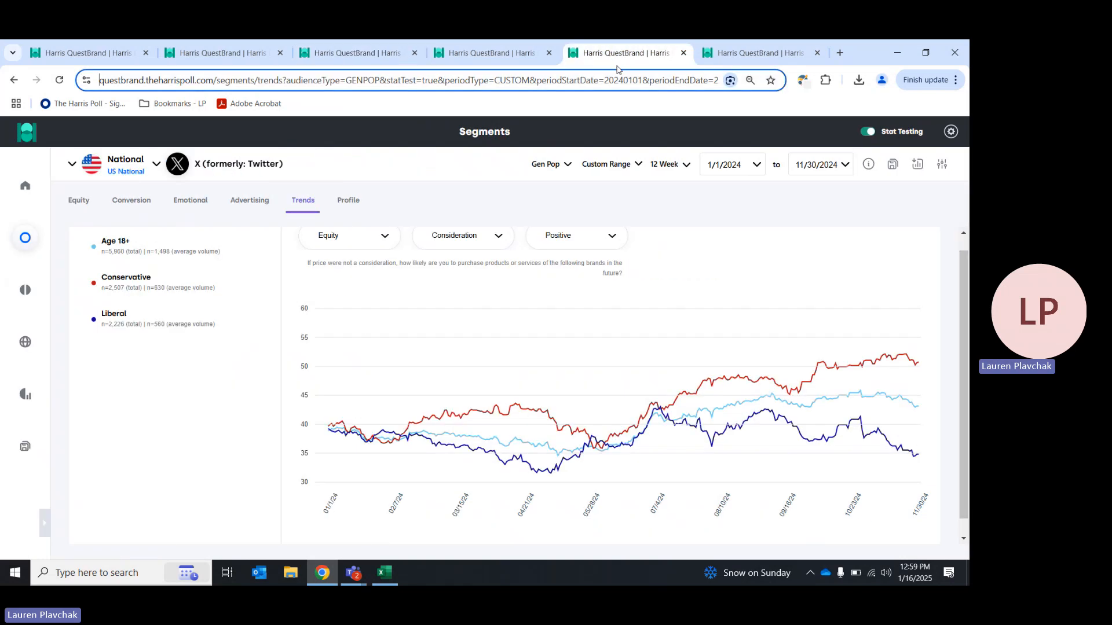
pyautogui.scroll(1, 187, 356)
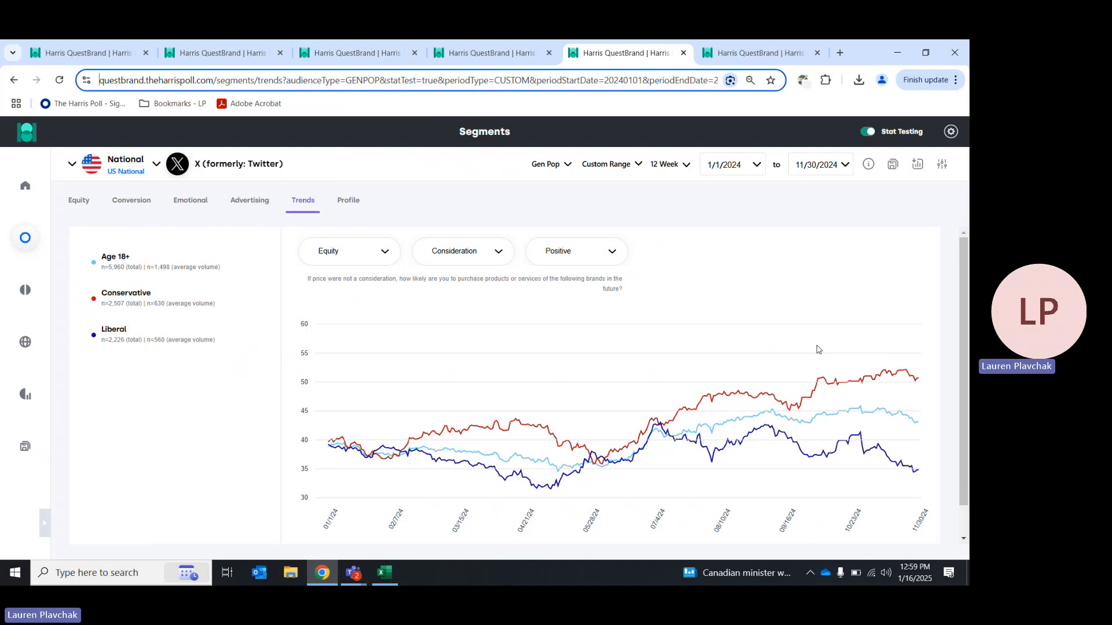
pyautogui.click(900, 174)
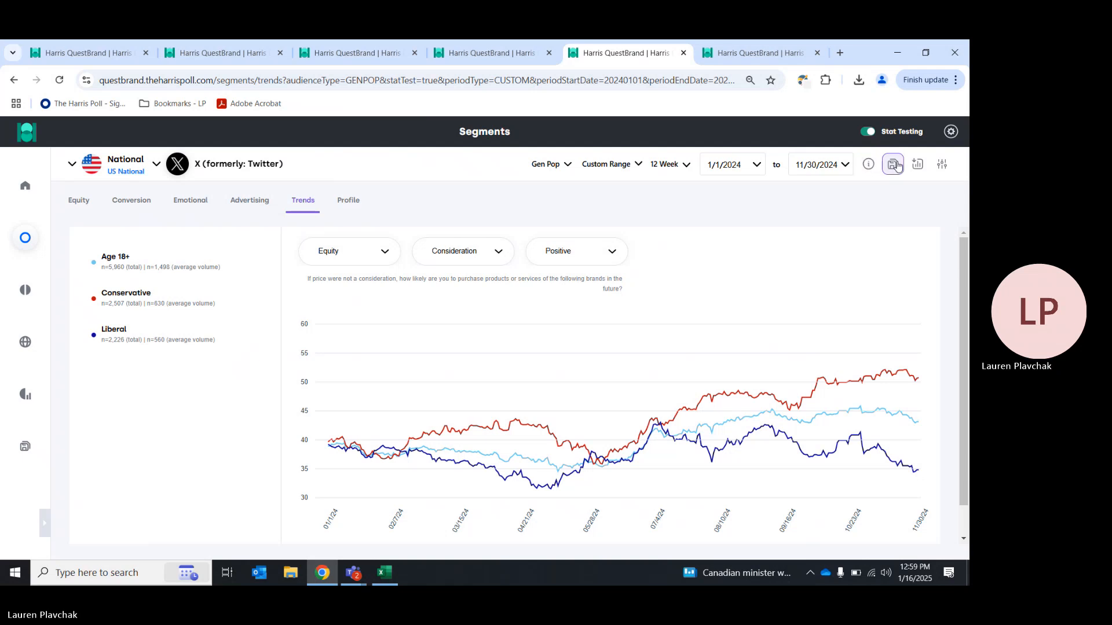
pyautogui.click(895, 167)
pyautogui.click(877, 197)
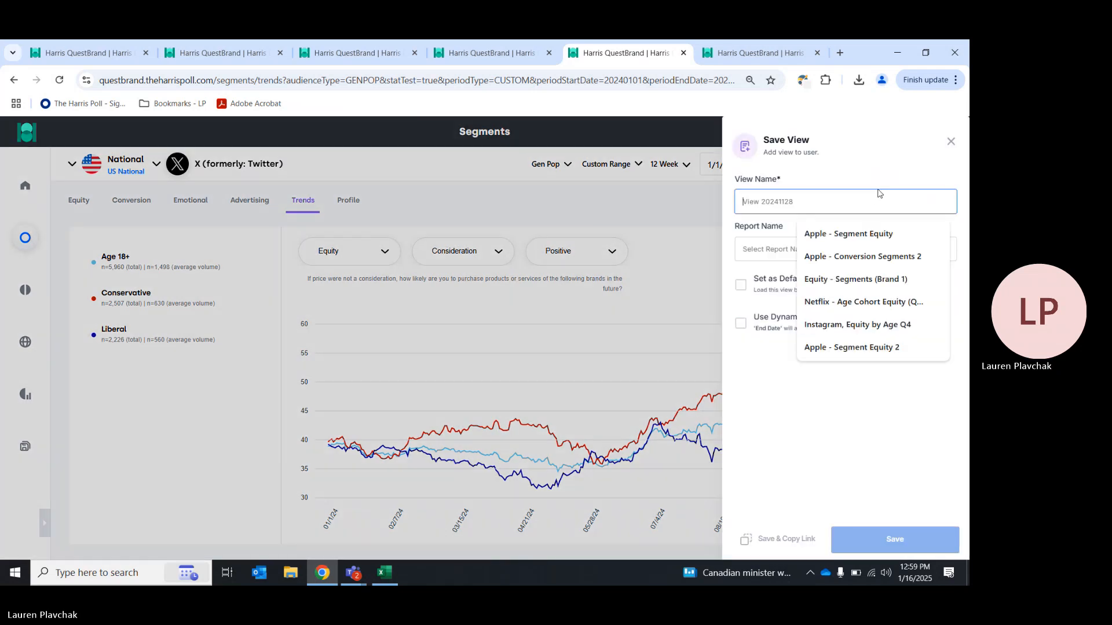
pyautogui.write('Conservative vs. Liberal')
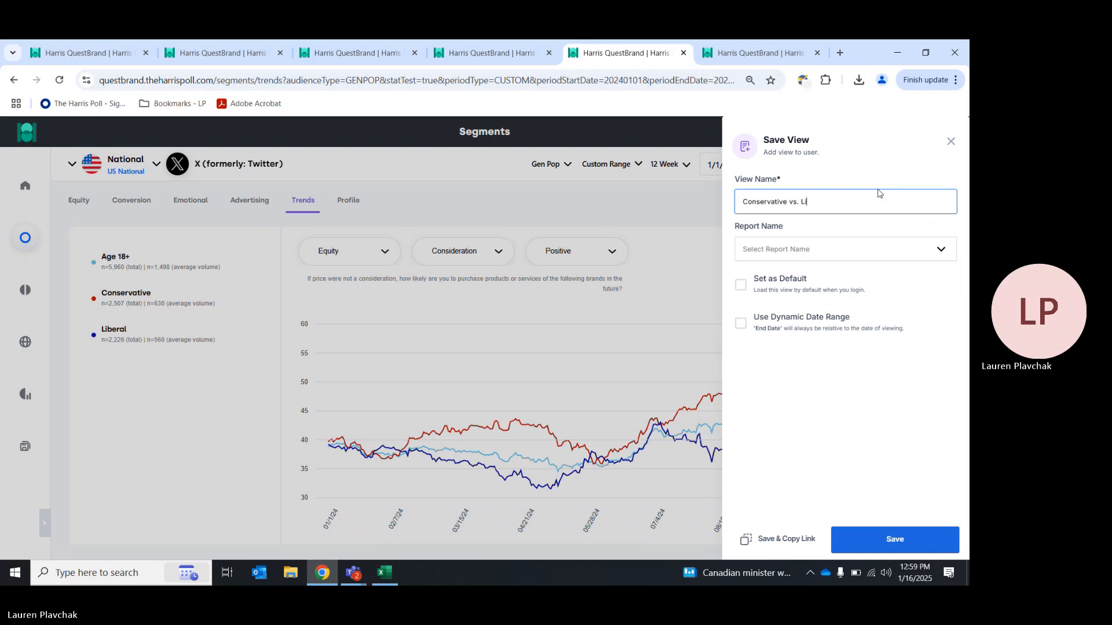
pyautogui.click(744, 202)
pyautogui.write('X:')
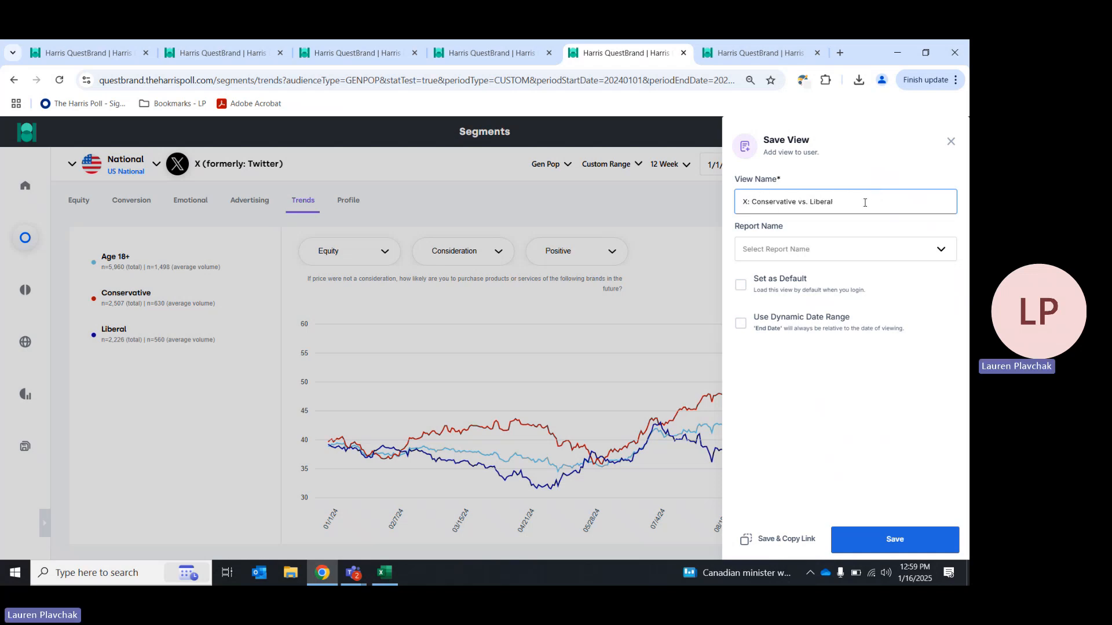
pyautogui.click(865, 202)
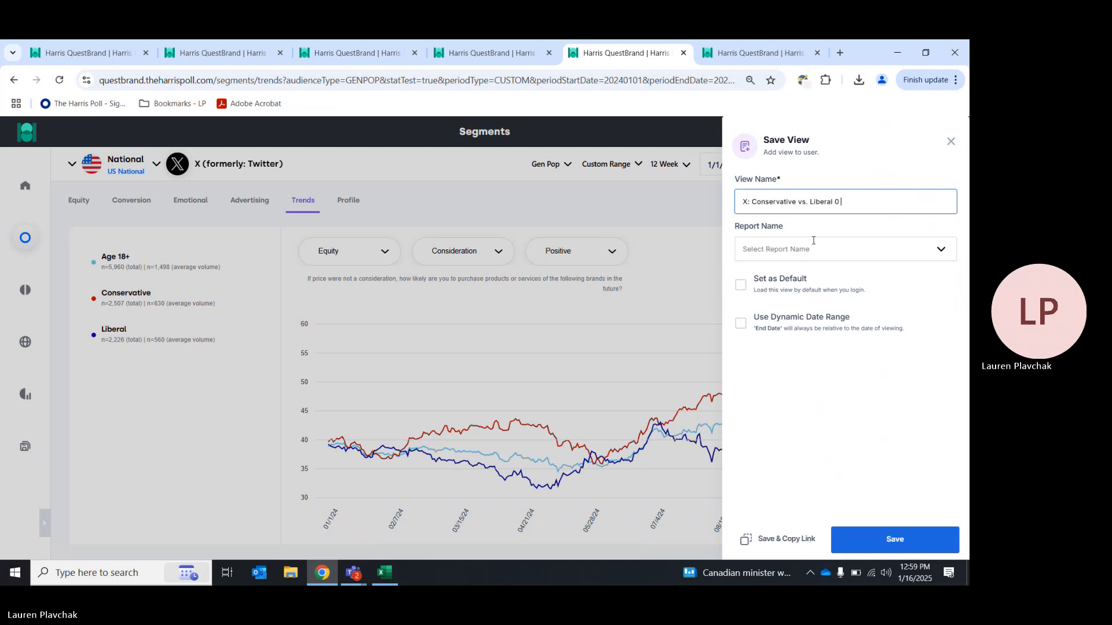
pyautogui.write('- Consideration')
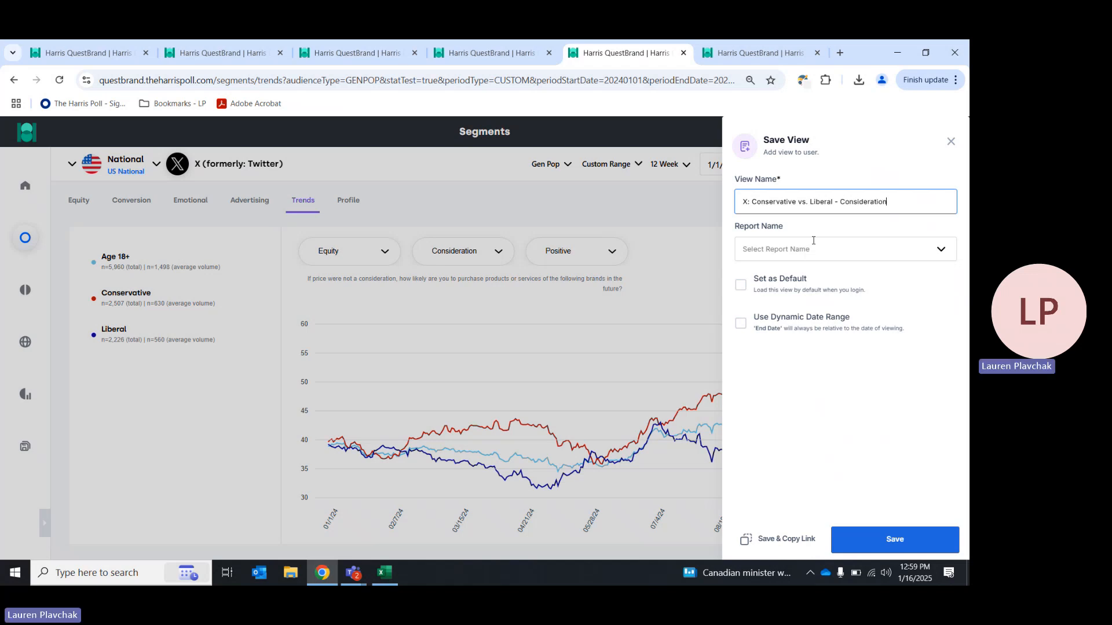
pyautogui.click(882, 545)
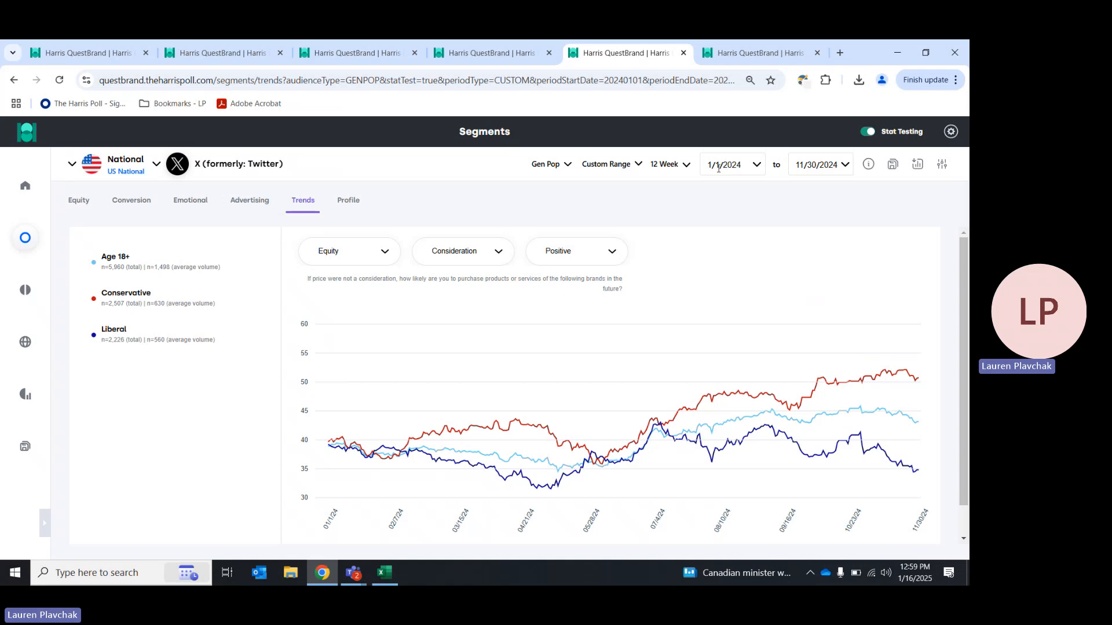
# - Open the Pre/Post Map in Advanced Analytics and set its brand to X (formerly: Twitter)
pyautogui.click(25, 393)
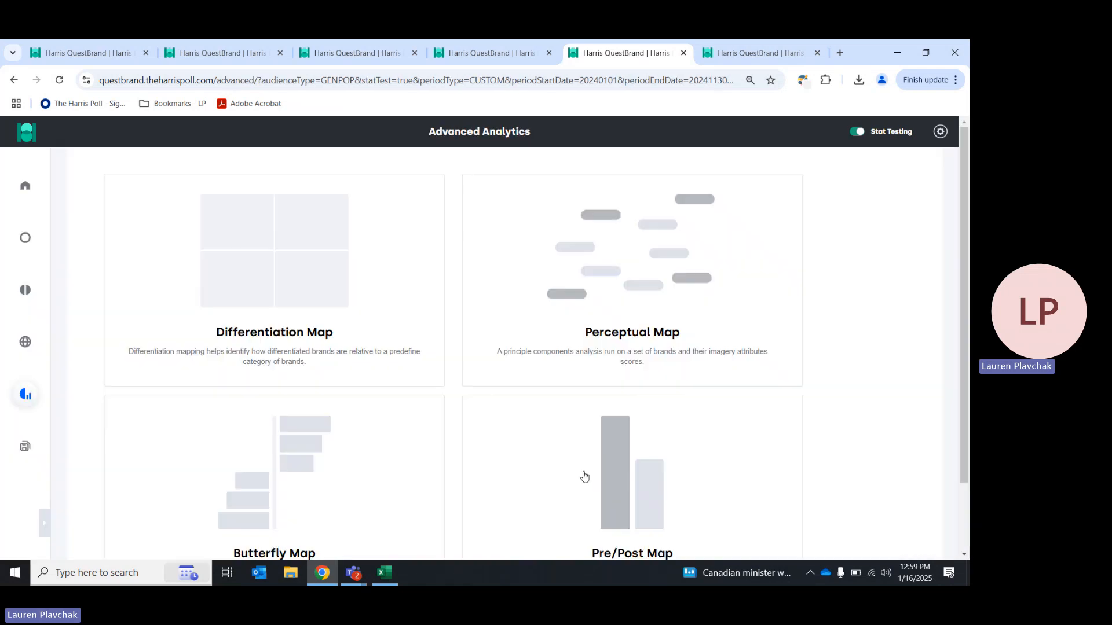
pyautogui.click(637, 484)
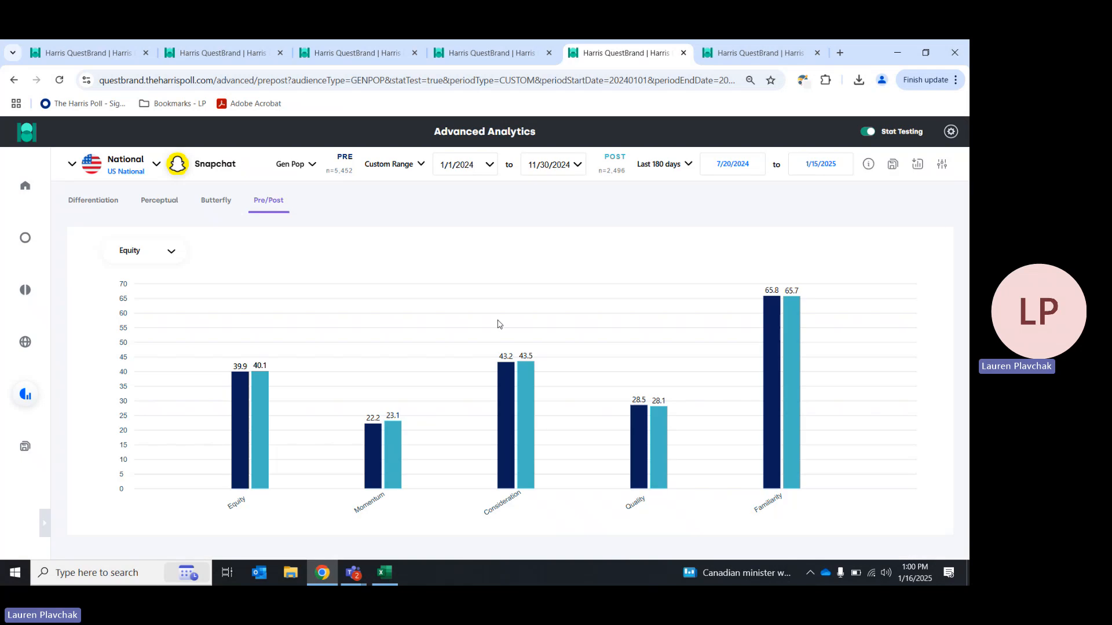
pyautogui.click(230, 173)
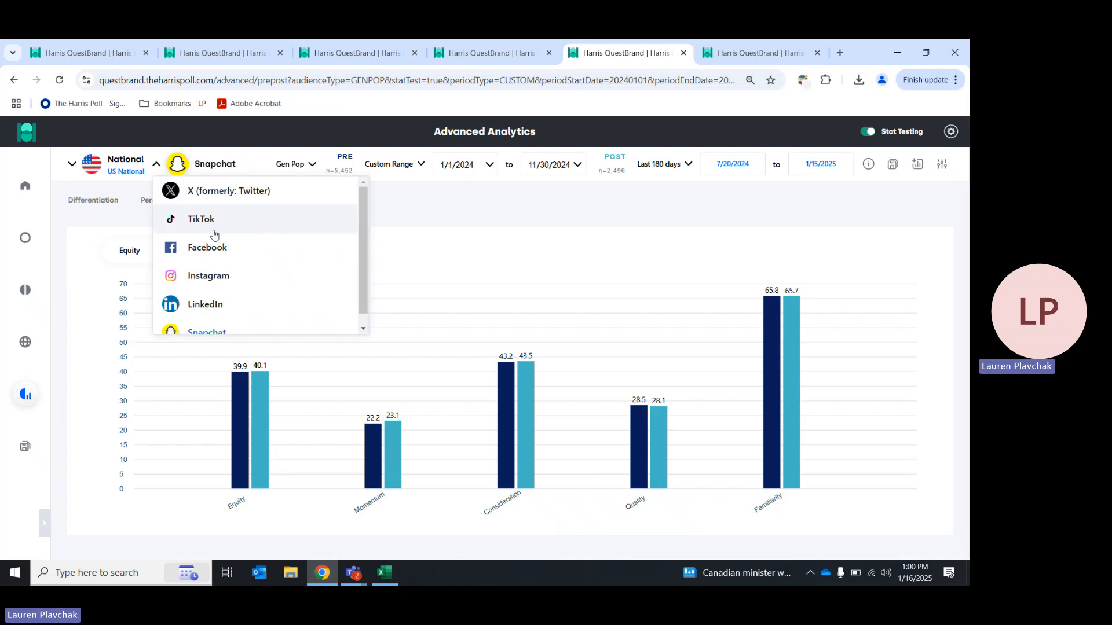
pyautogui.click(230, 191)
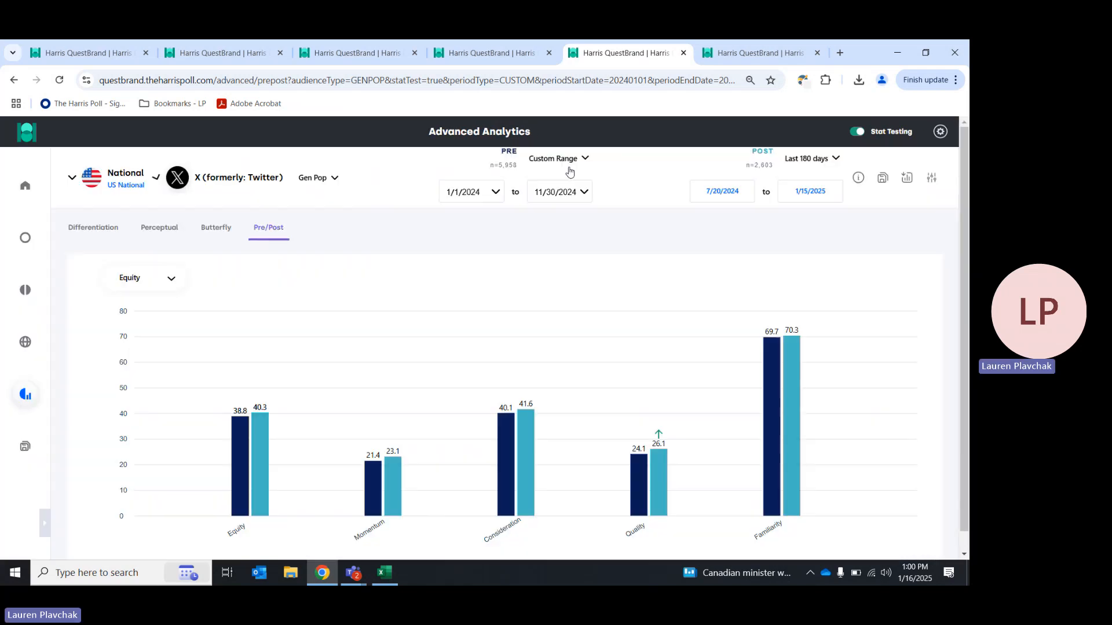
# - Set the Pre period's start date to 7/1/2024
pyautogui.click(471, 191)
pyautogui.click(594, 212)
pyautogui.click(595, 213)
pyautogui.click(594, 212)
pyautogui.click(595, 212)
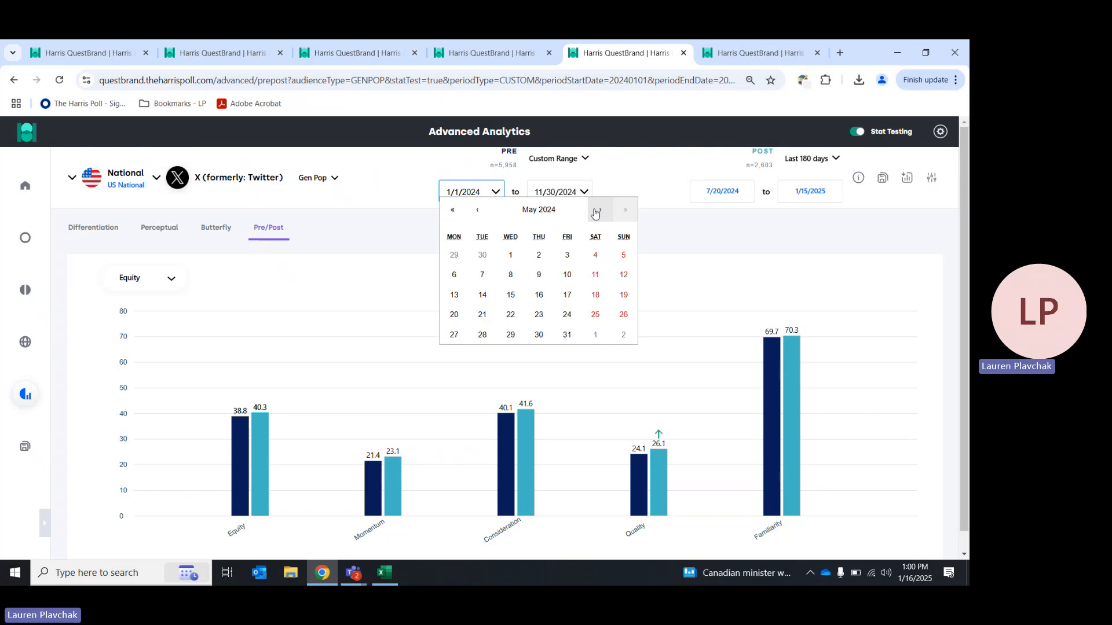
pyautogui.click(595, 213)
pyautogui.click(595, 213)
pyautogui.click(594, 213)
pyautogui.click(477, 210)
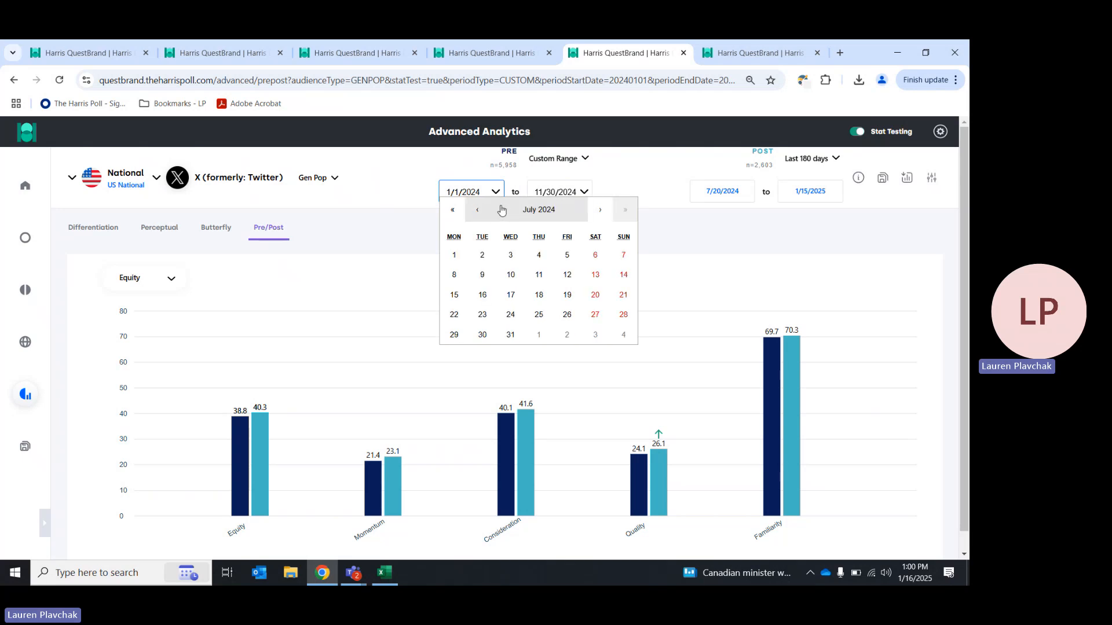
pyautogui.click(454, 255)
pyautogui.click(561, 194)
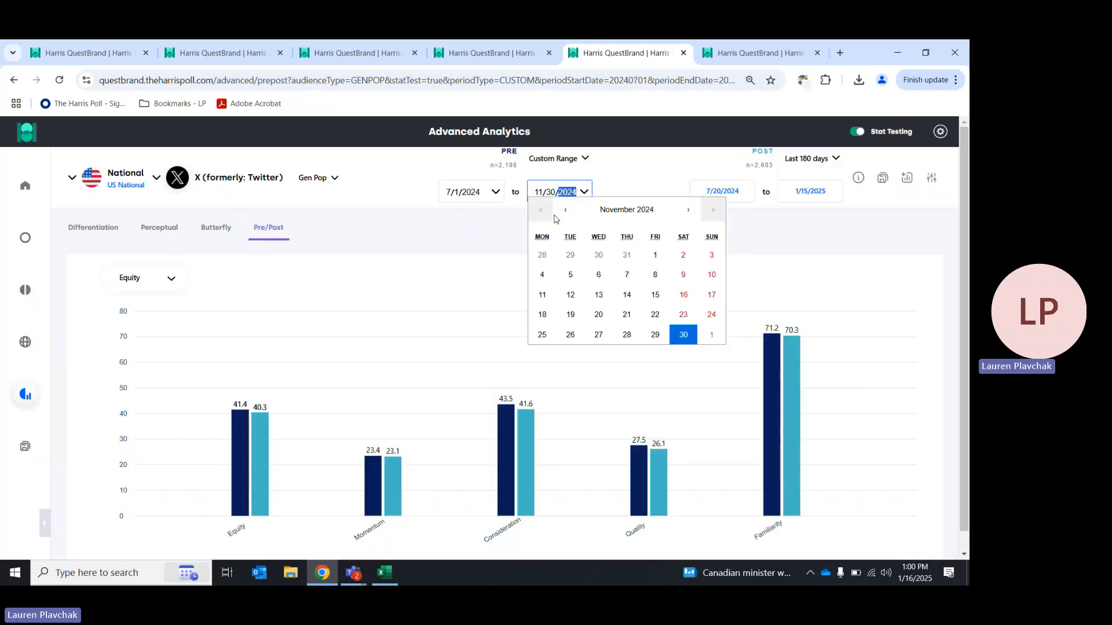
# - Set the Pre period's start date to 4/1/2024
pyautogui.click(483, 199)
pyautogui.click(484, 201)
pyautogui.click(478, 210)
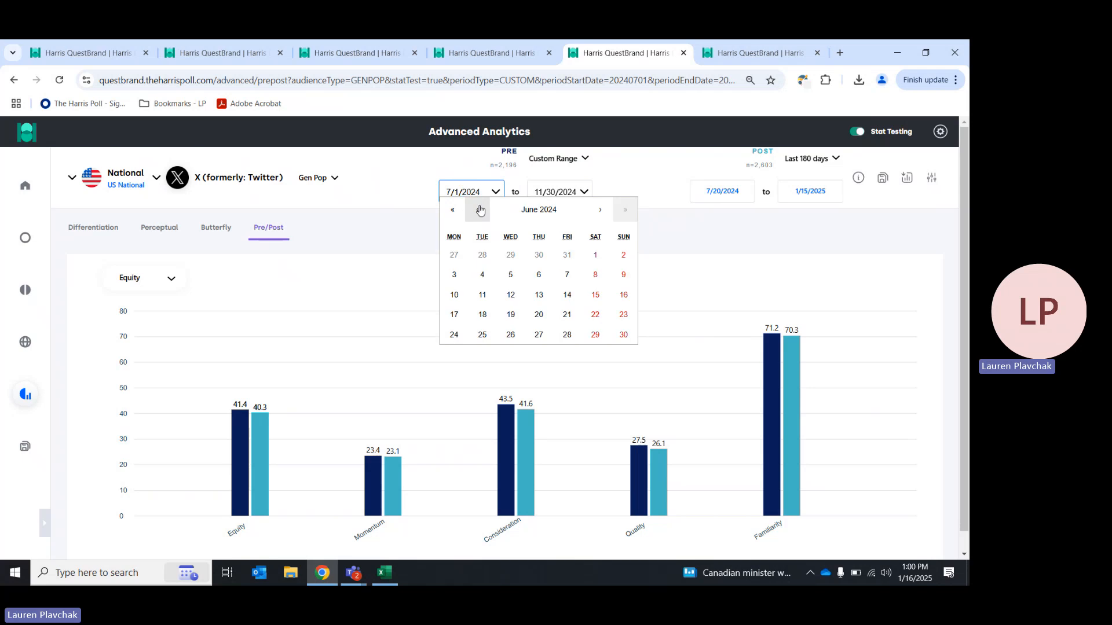
pyautogui.click(478, 210)
pyautogui.click(479, 210)
pyautogui.click(454, 255)
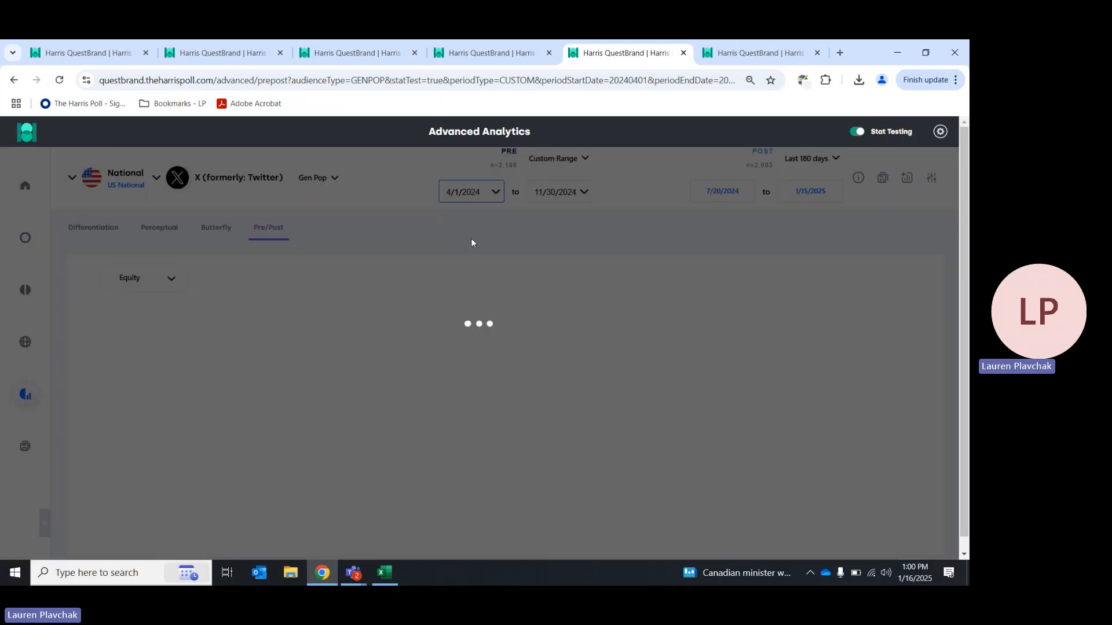
# - Set the Pre period's end date to 7/31/2024
pyautogui.click(551, 192)
pyautogui.click(566, 212)
pyautogui.click(566, 212)
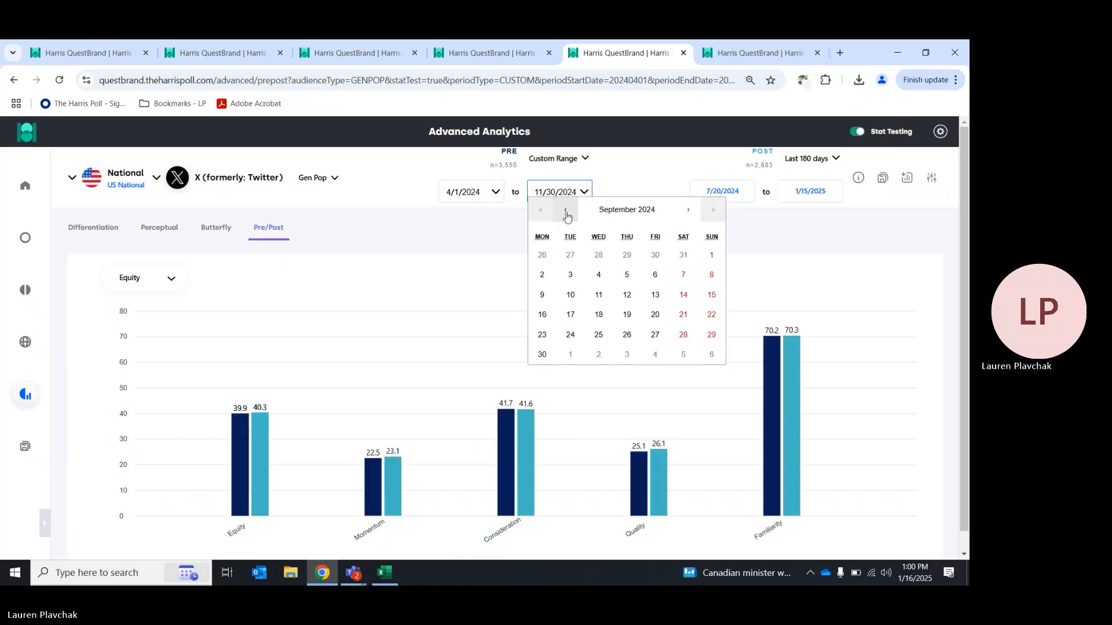
pyautogui.click(566, 211)
pyautogui.click(566, 209)
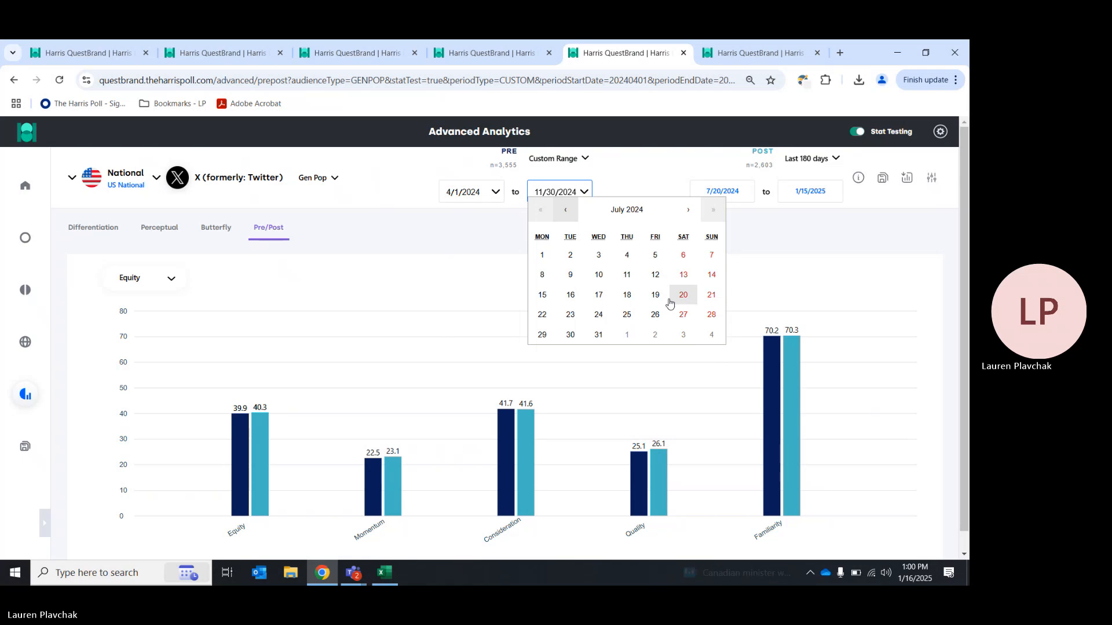
pyautogui.click(598, 335)
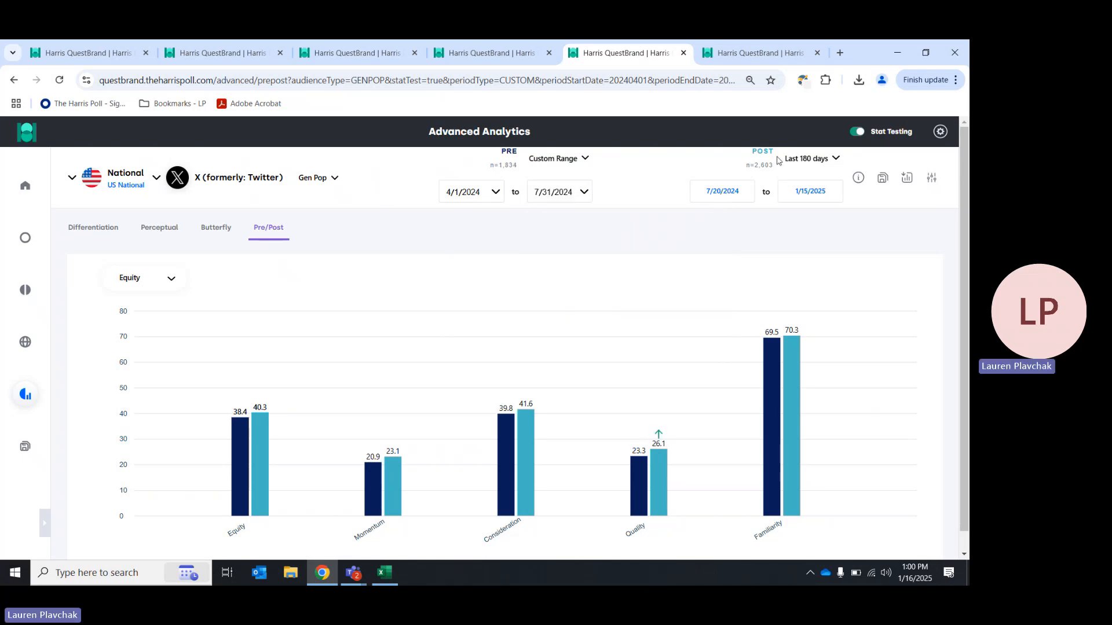
# - Switch the Post period to a custom range running from 8/1/2024 to 11/30/2024
pyautogui.click(800, 160)
pyautogui.click(810, 189)
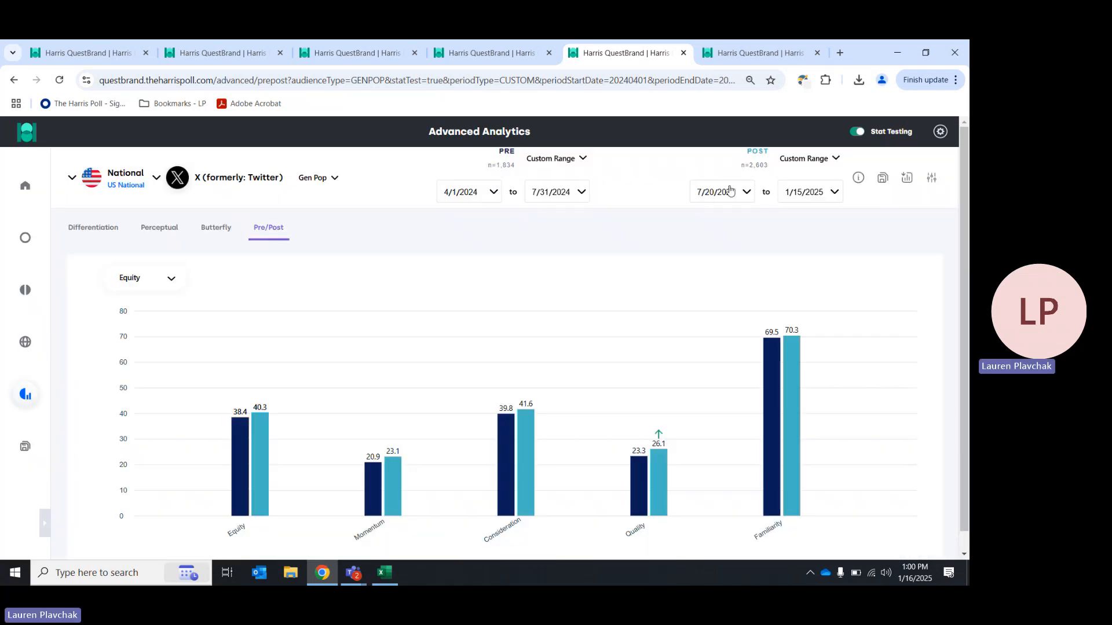
pyautogui.click(727, 191)
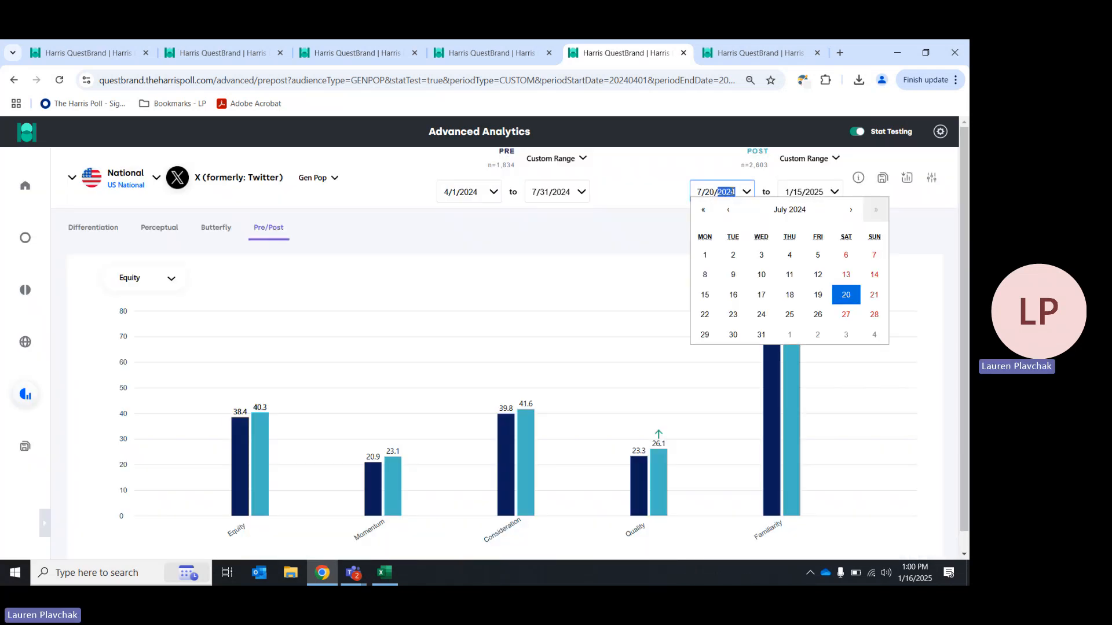
pyautogui.click(790, 335)
pyautogui.click(794, 191)
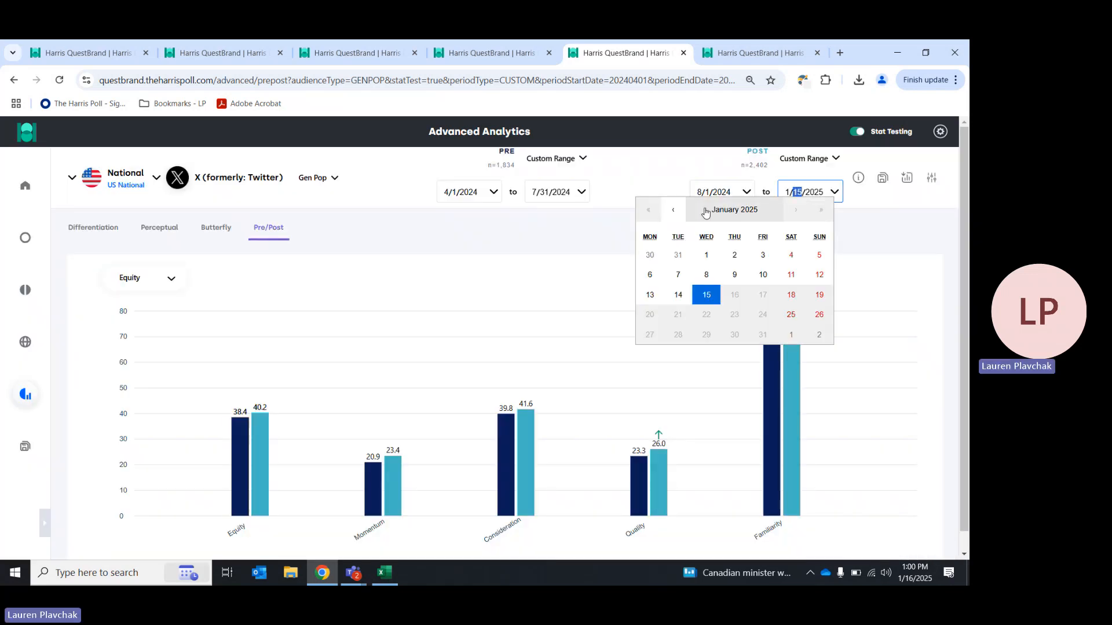
pyautogui.click(674, 210)
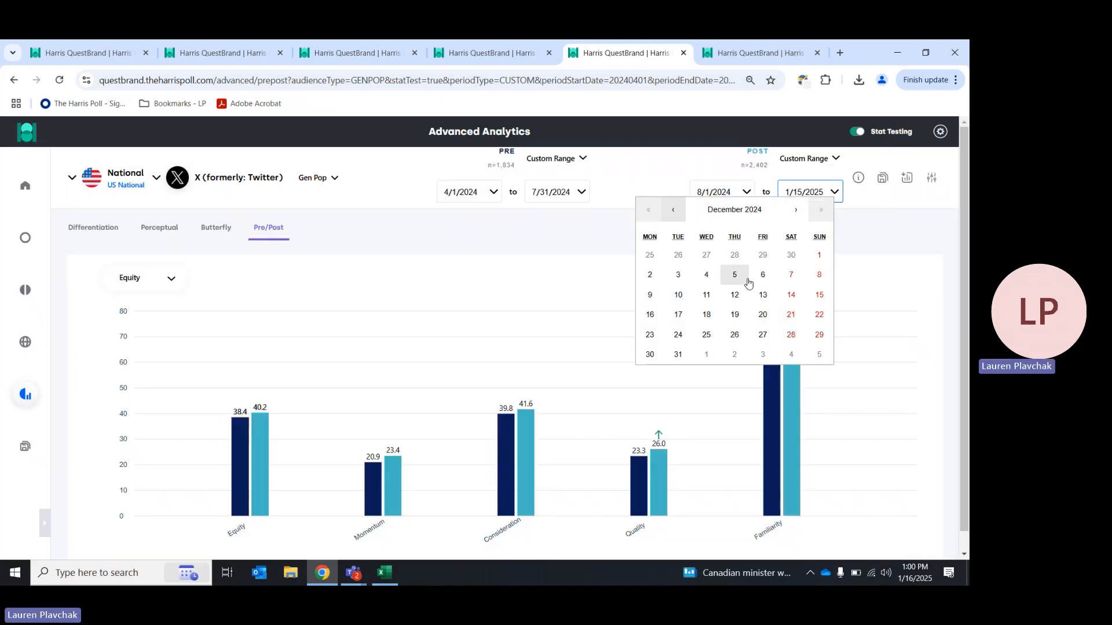
pyautogui.click(791, 255)
# - Filter the Pre/Post chart to the Conservative political affiliation segment and view the resulting bars
pyautogui.click(932, 178)
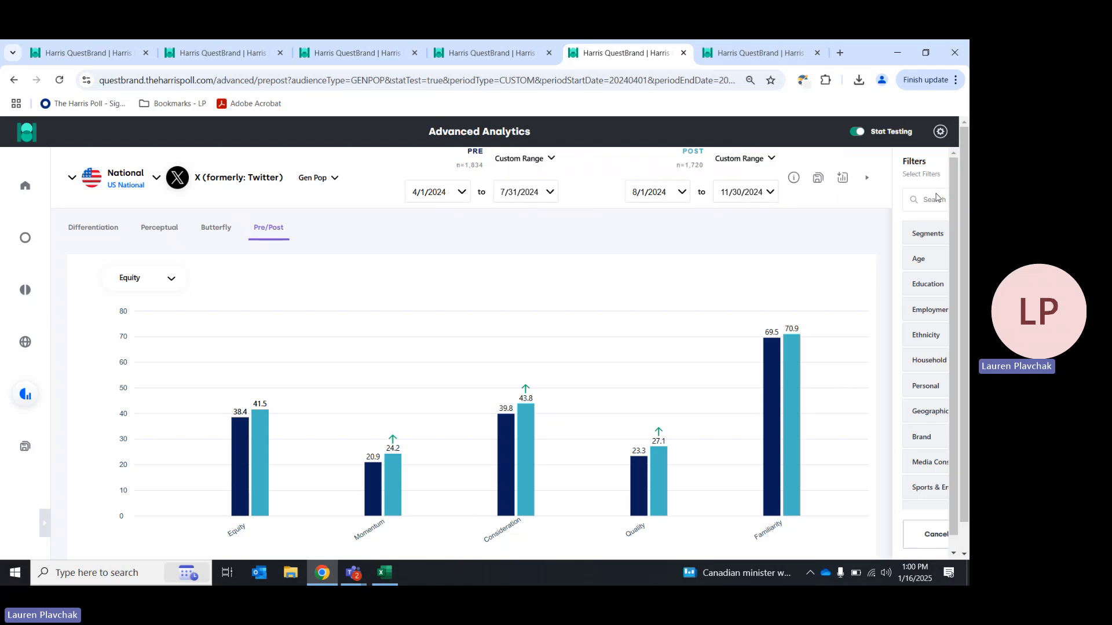
pyautogui.click(869, 239)
pyautogui.scroll(-1, 861, 307)
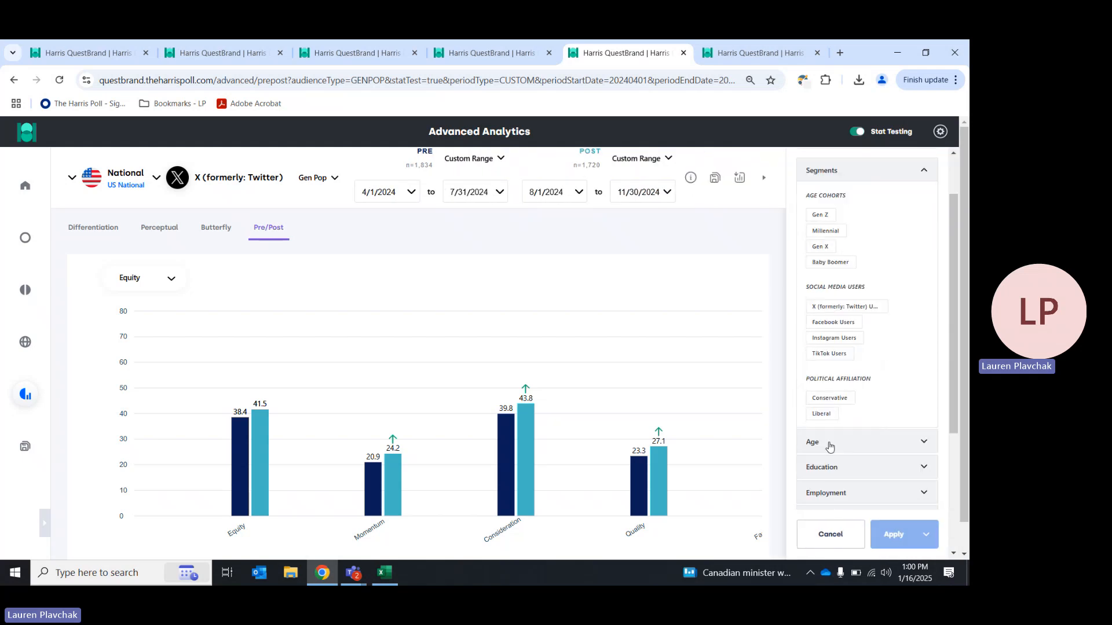
pyautogui.click(834, 397)
pyautogui.click(894, 534)
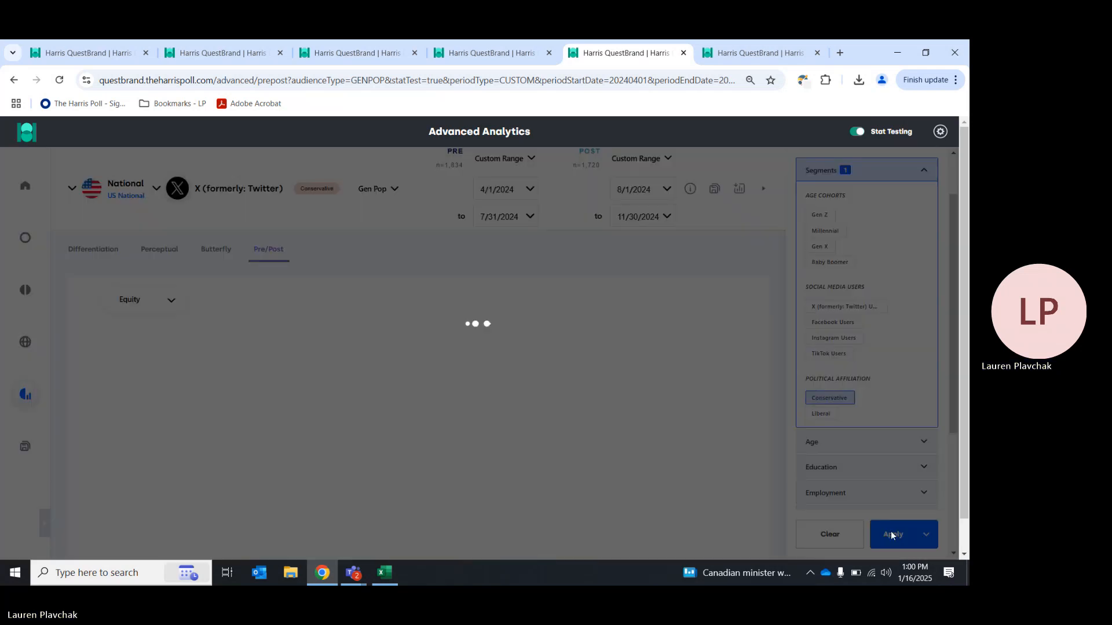
pyautogui.scroll(-1, 457, 440)
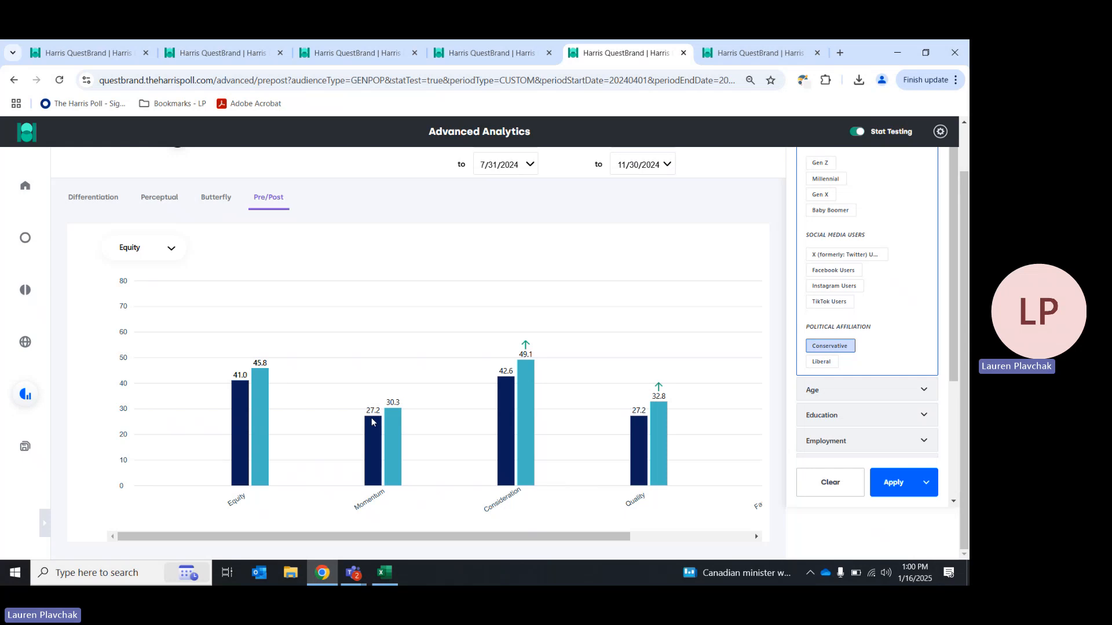
pyautogui.scroll(2, 374, 422)
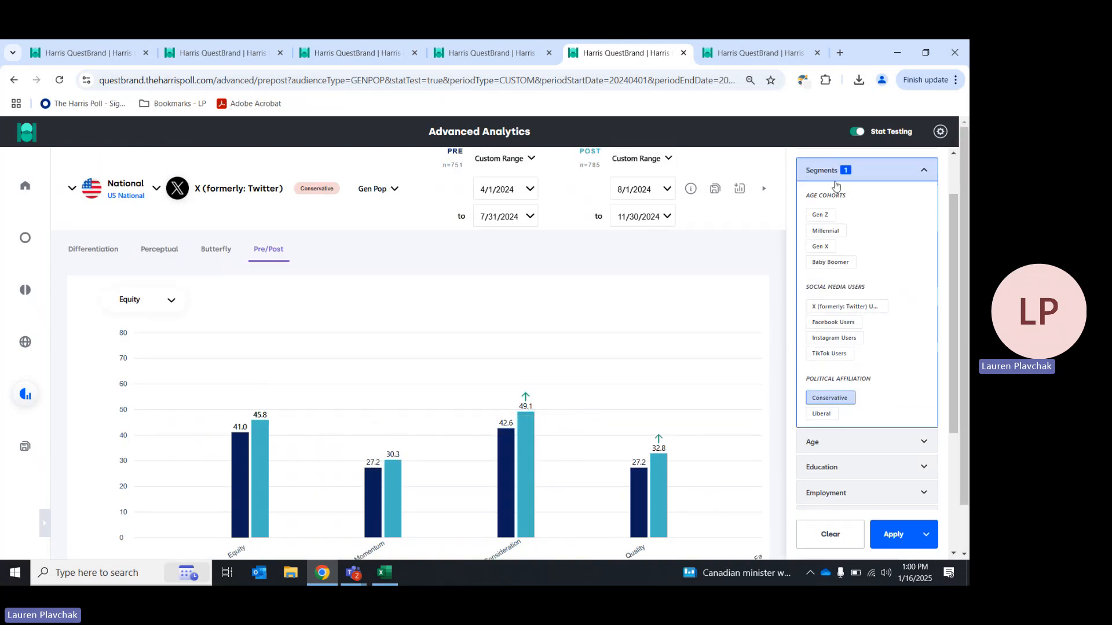
# - Save the Pre/Post chart as a view named "Pre vs Post (X)" in the "X: Election Deep Dive" report
pyautogui.click(738, 191)
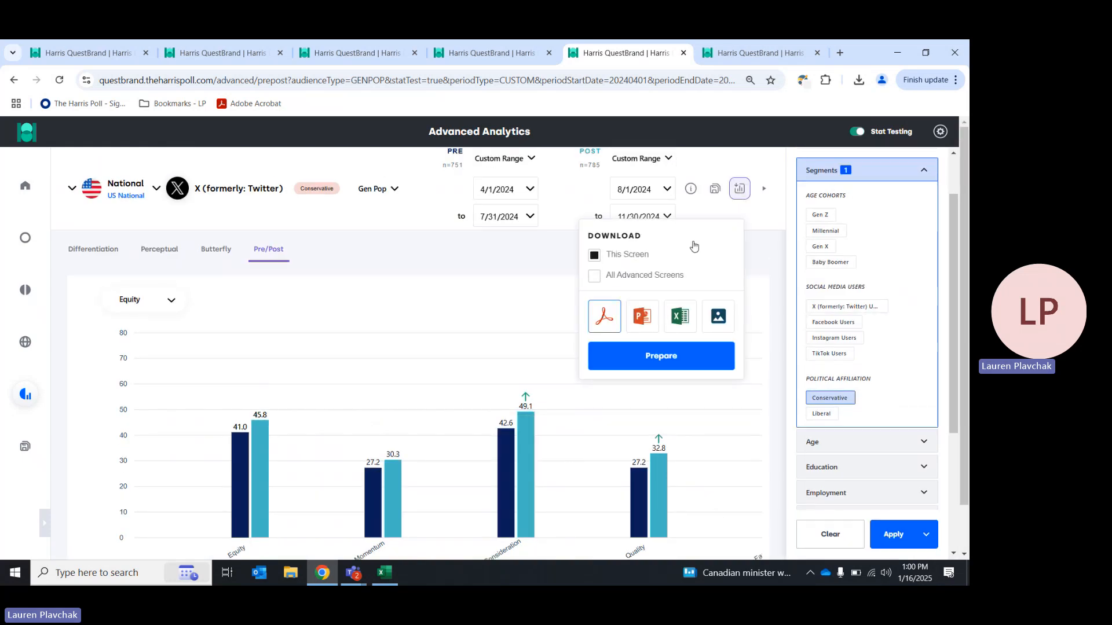
pyautogui.click(718, 190)
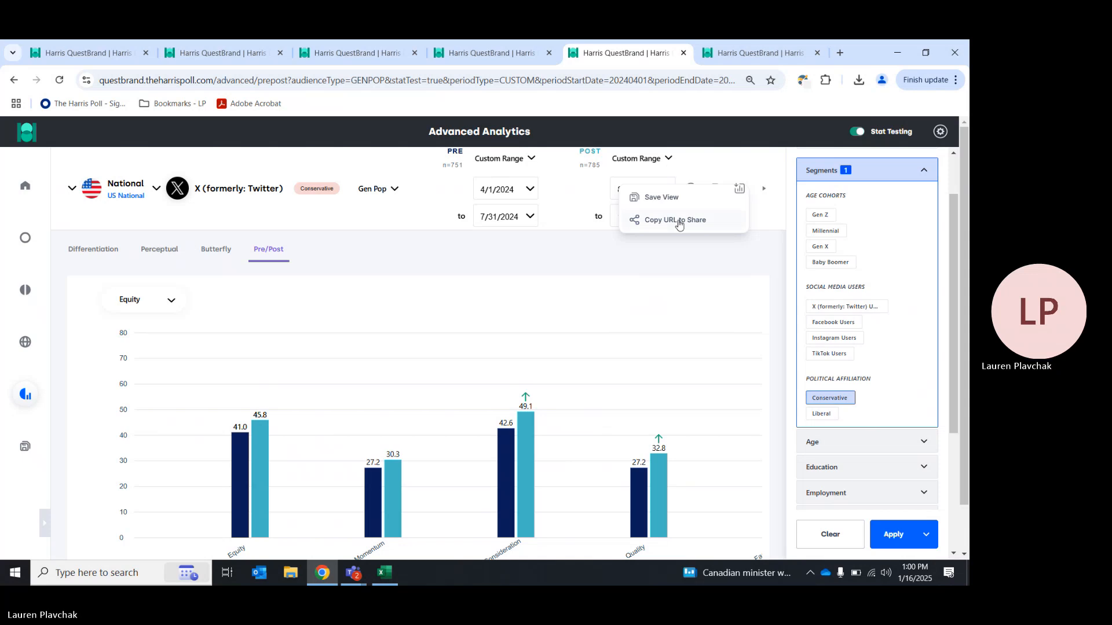
pyautogui.click(661, 197)
pyautogui.write('Pre vs Post')
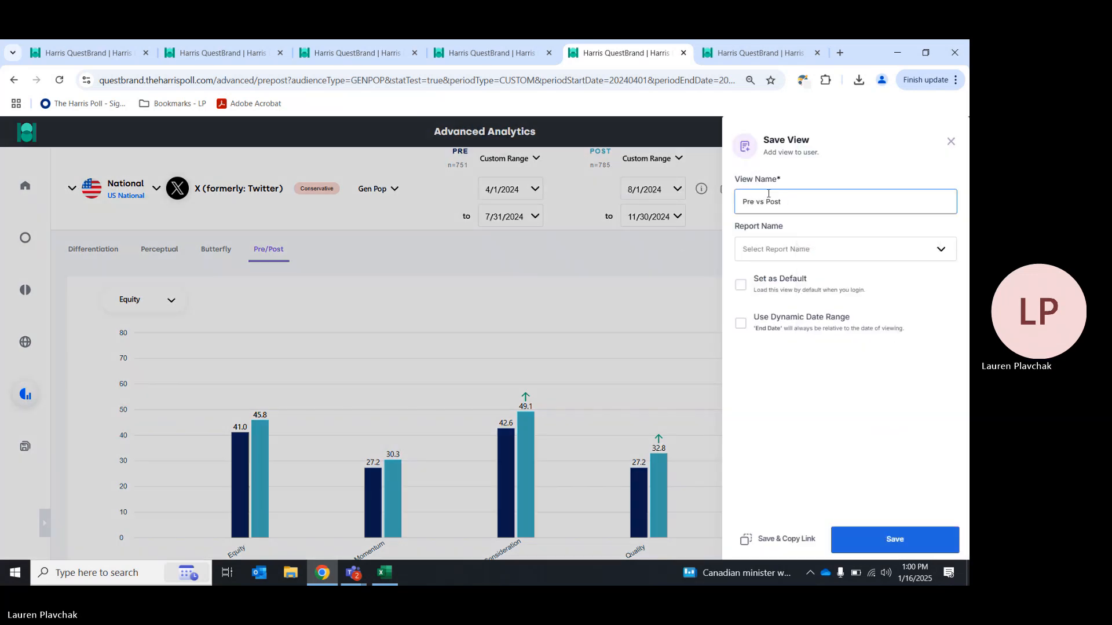
pyautogui.write(' (X)')
pyautogui.click(808, 248)
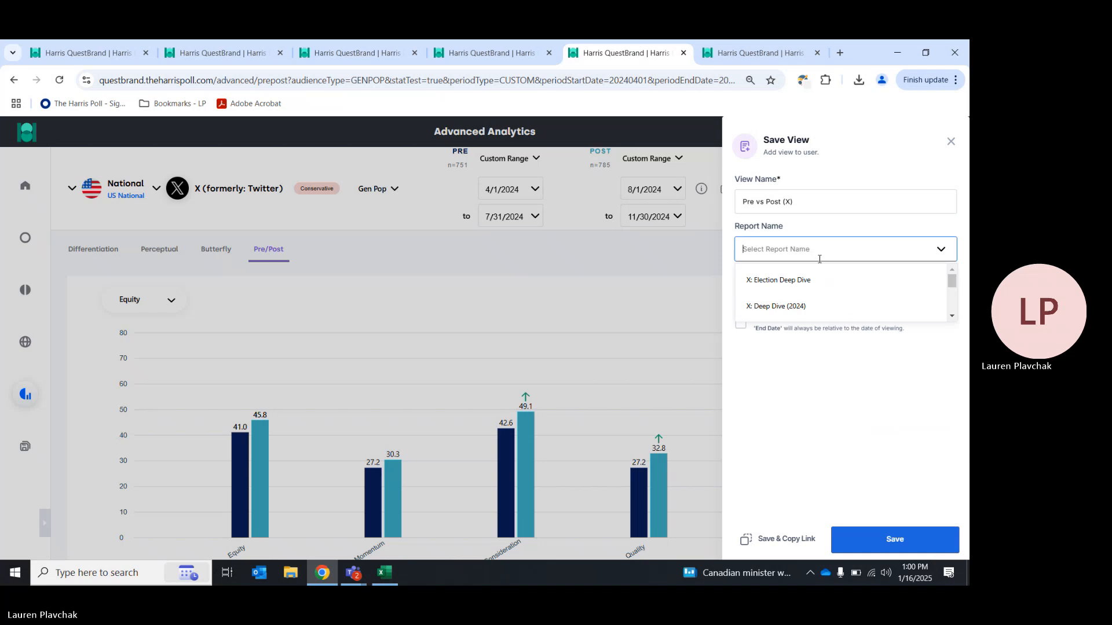
pyautogui.click(822, 276)
pyautogui.click(925, 541)
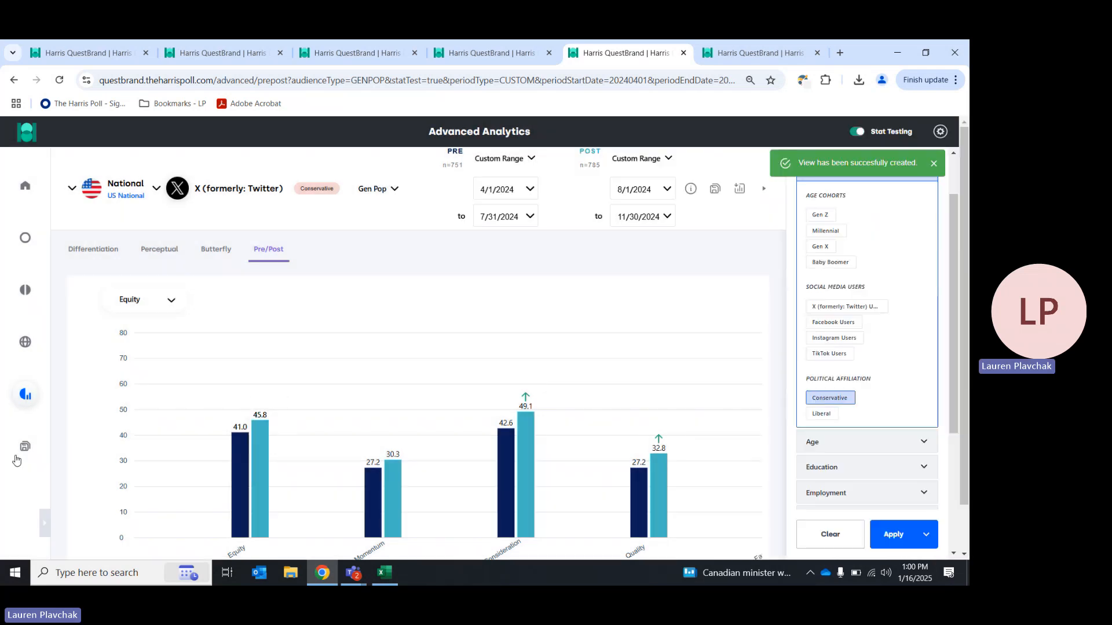
# - Open the "X: Election Deep Dive" report in Report Builder and move the "Momentum by Competitors (X) - Gen Z" view to first place
pyautogui.click(26, 449)
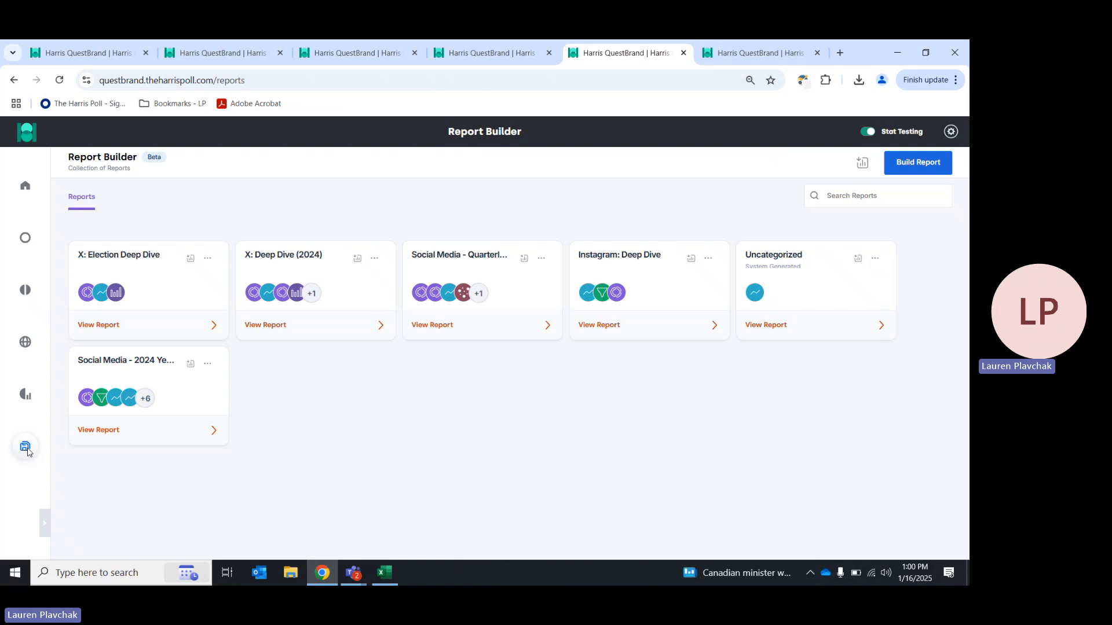
pyautogui.click(45, 523)
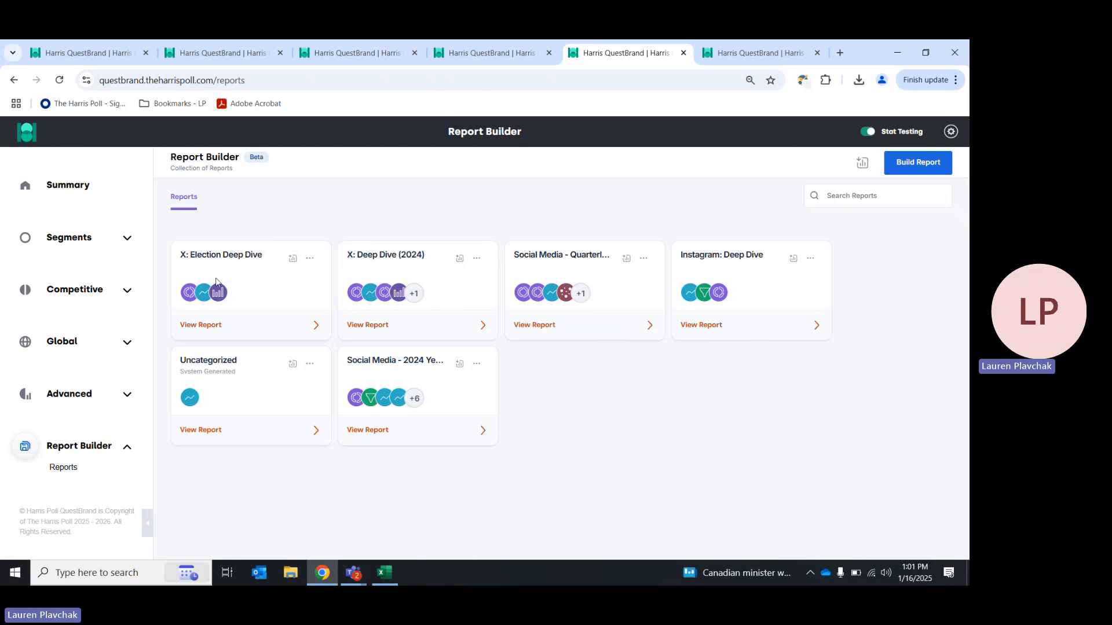
pyautogui.click(206, 326)
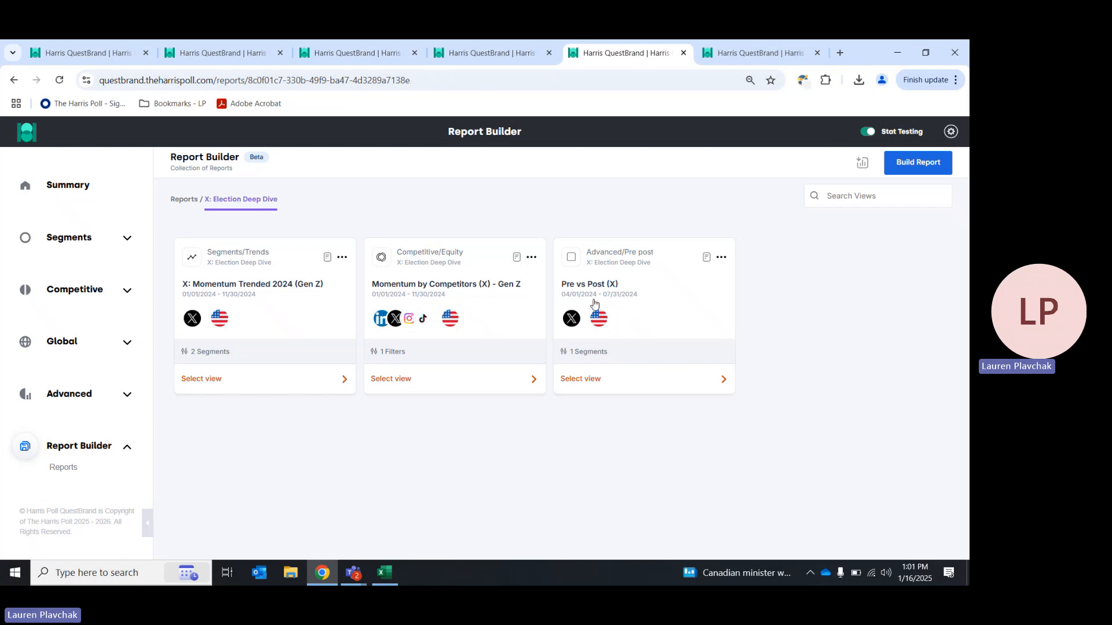
pyautogui.moveTo(632, 258); pyautogui.dragTo(297, 244)
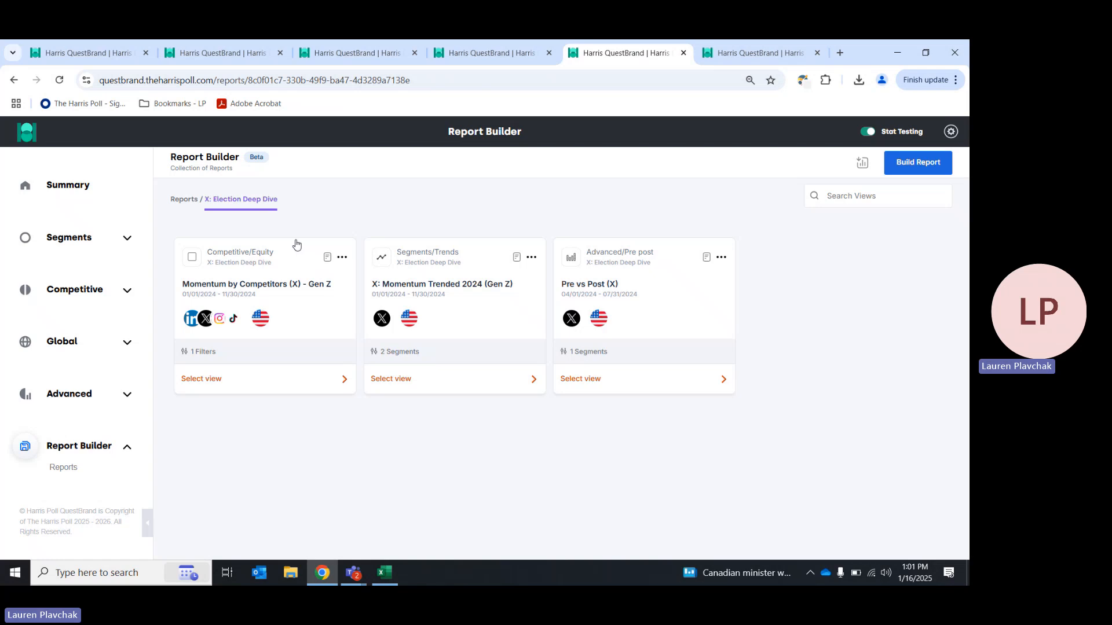
# - Return to the report collection and open the "X: Conservative vs. Liberal - Consideration" view from the Uncategorized report
pyautogui.click(187, 200)
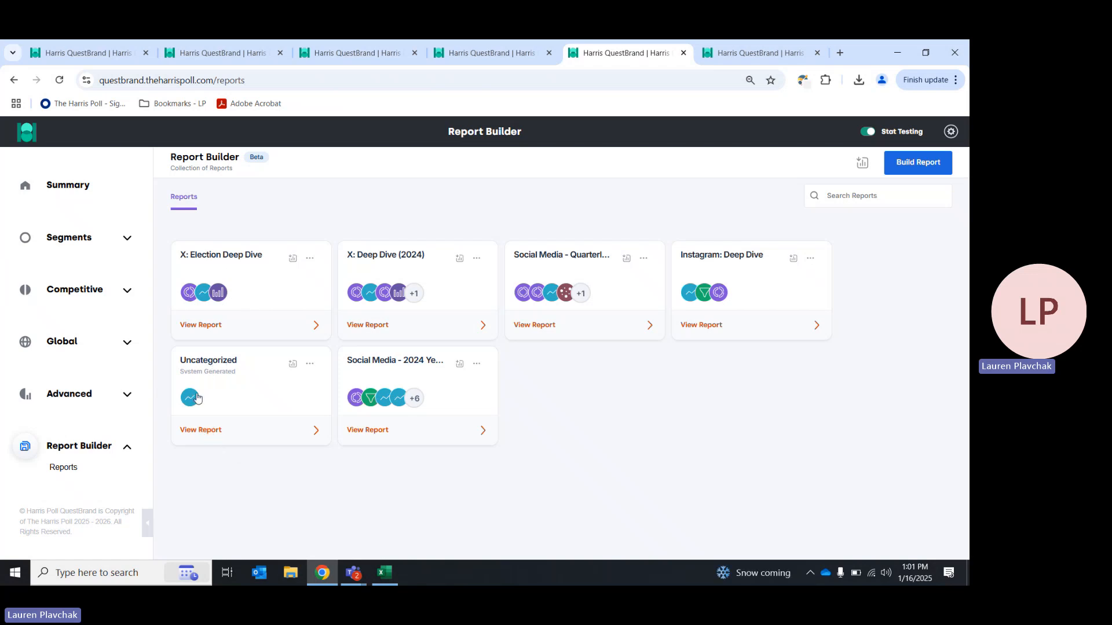
pyautogui.click(206, 436)
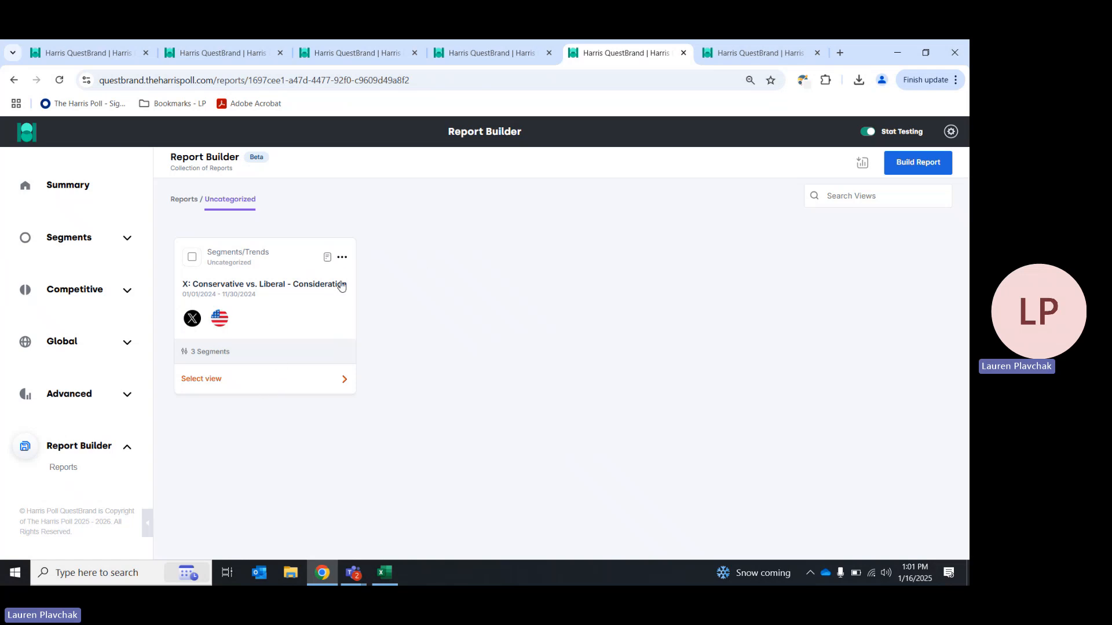
pyautogui.click(300, 384)
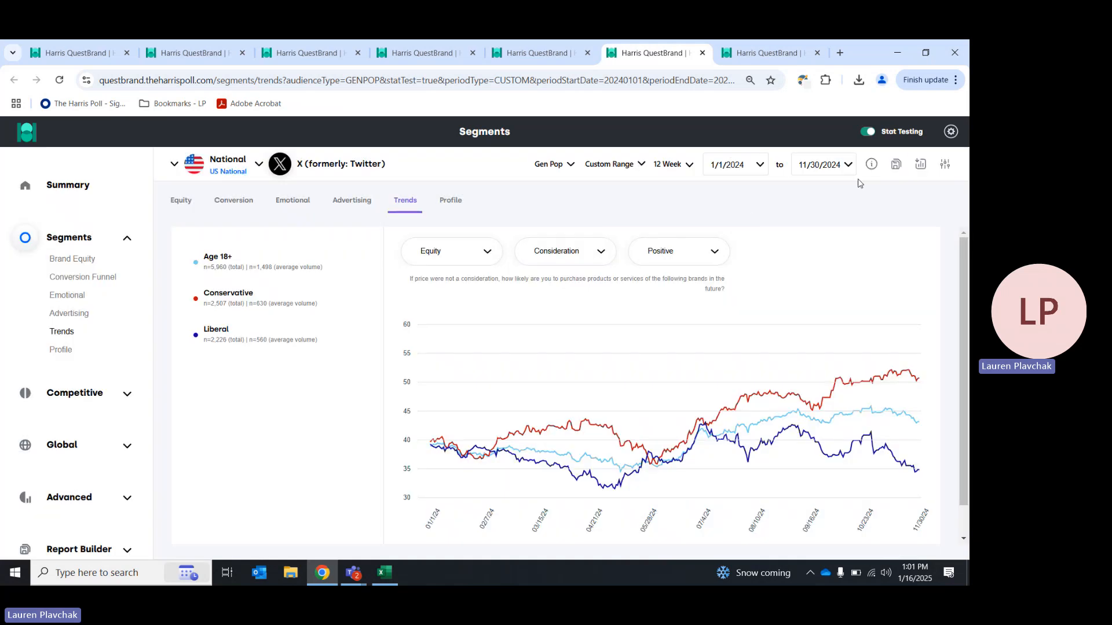
# - Save the consideration trend chart as a view named "X: Consideration by Ideology" in the "X: Election Deep Dive" report, without a dynamic date range
pyautogui.click(896, 167)
pyautogui.click(864, 219)
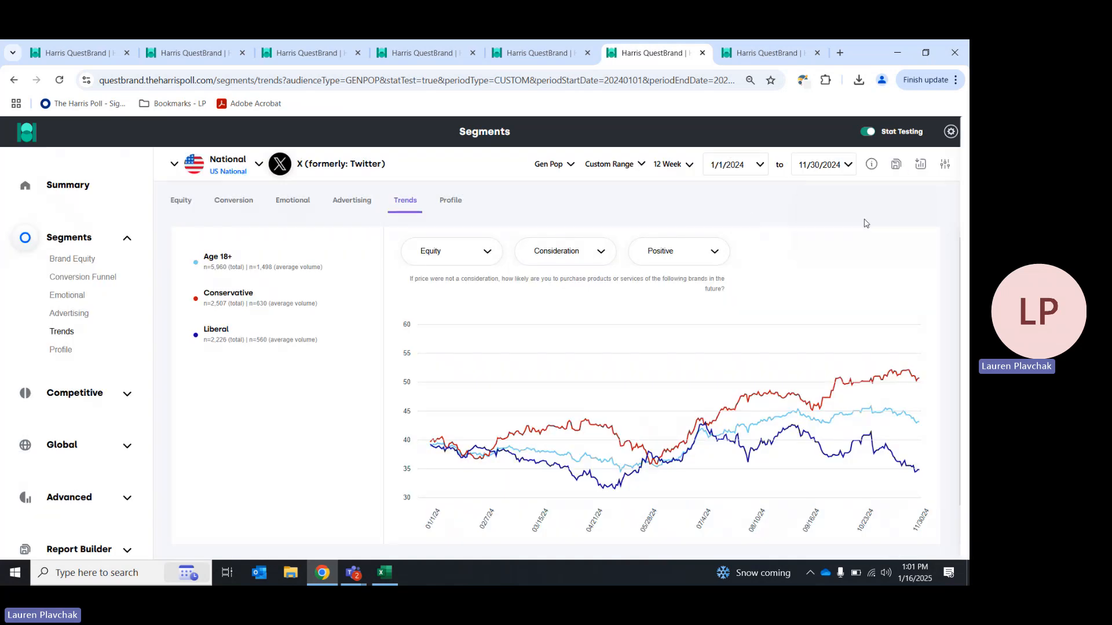
pyautogui.click(843, 208)
pyautogui.click(864, 278)
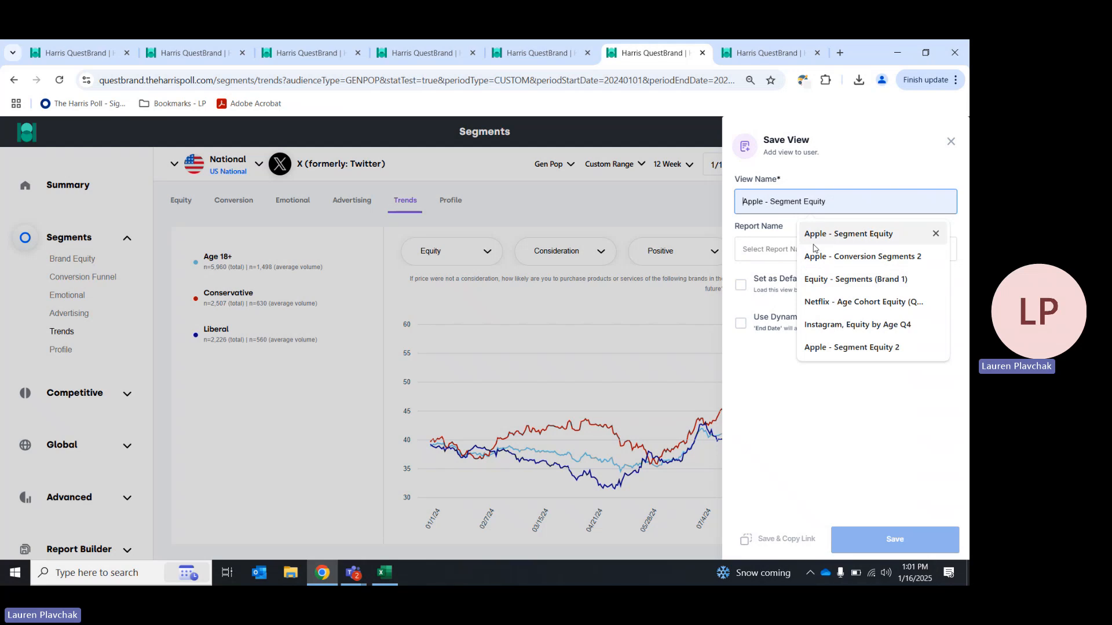
pyautogui.write('X')
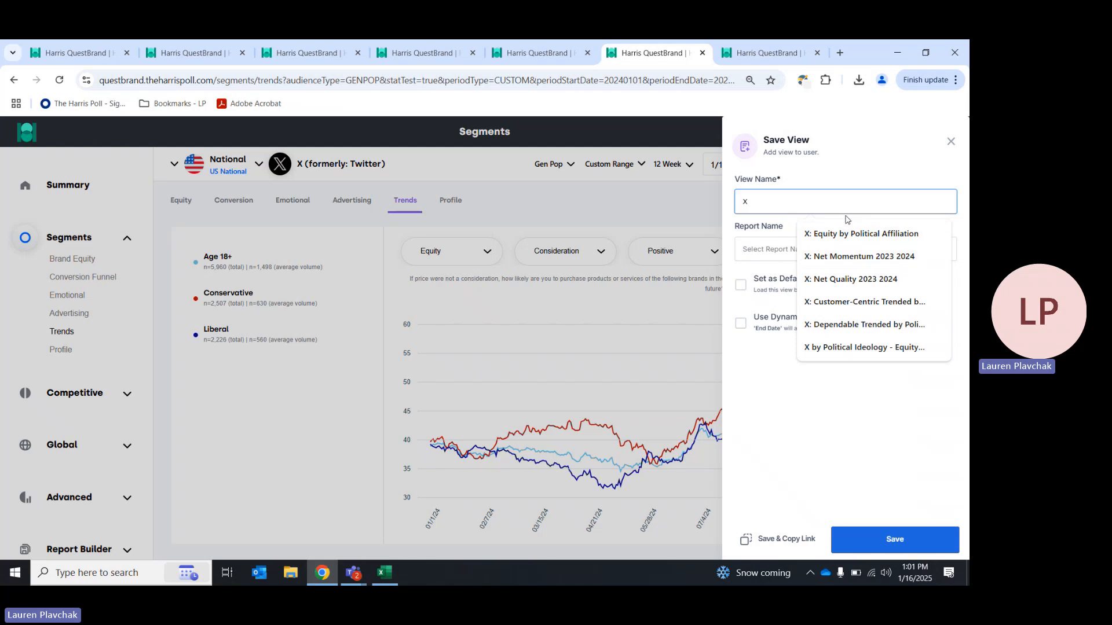
pyautogui.write(': Consid')
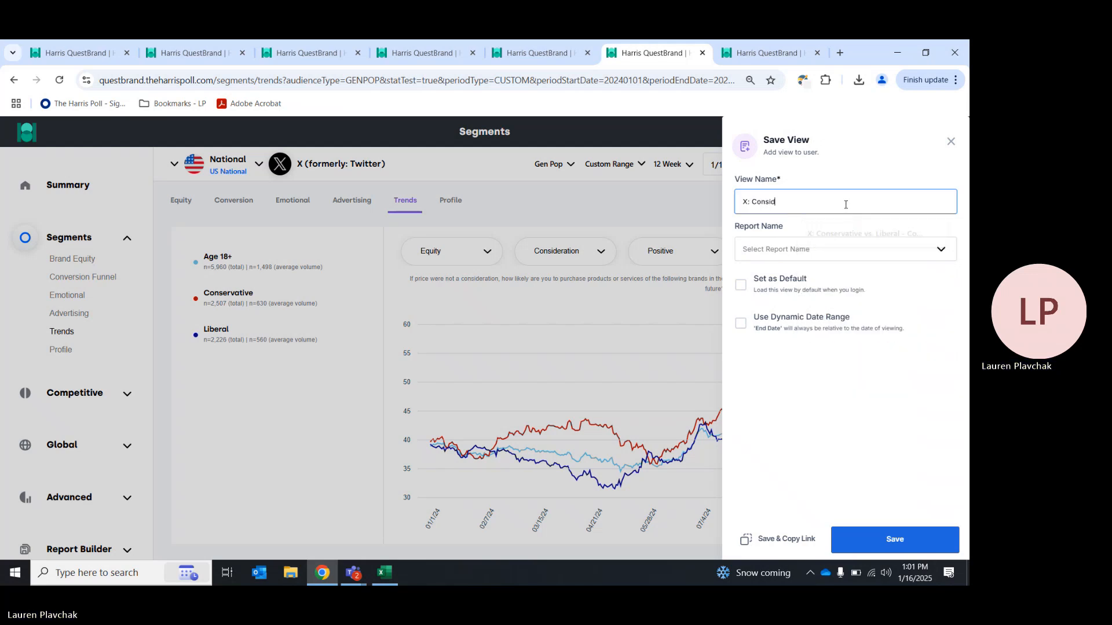
pyautogui.write('eration by Ideology')
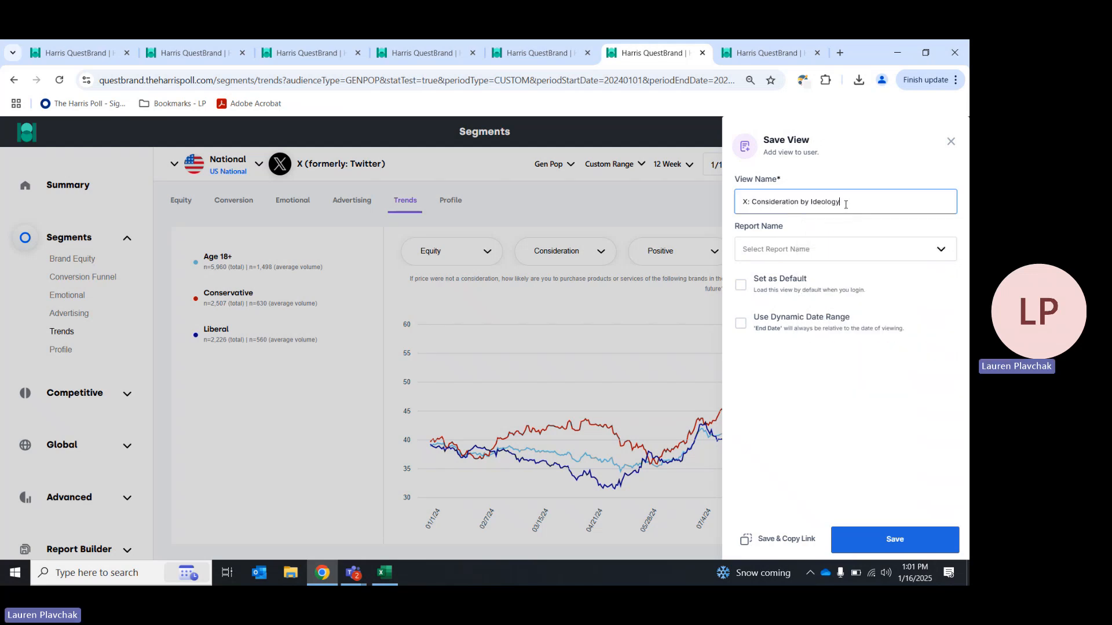
pyautogui.click(796, 242)
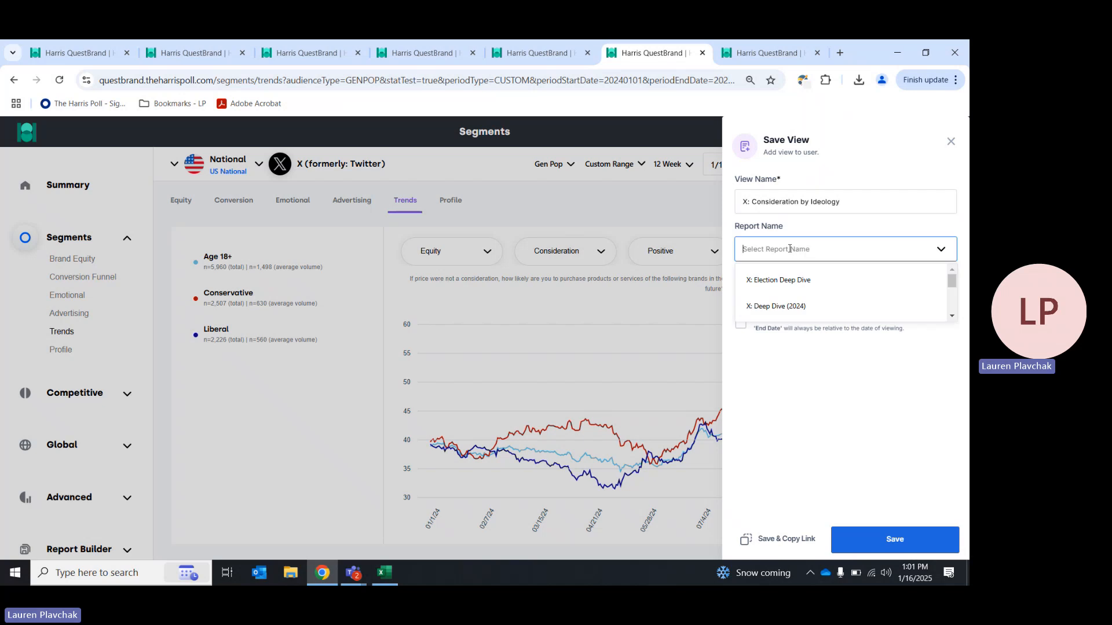
pyautogui.click(779, 280)
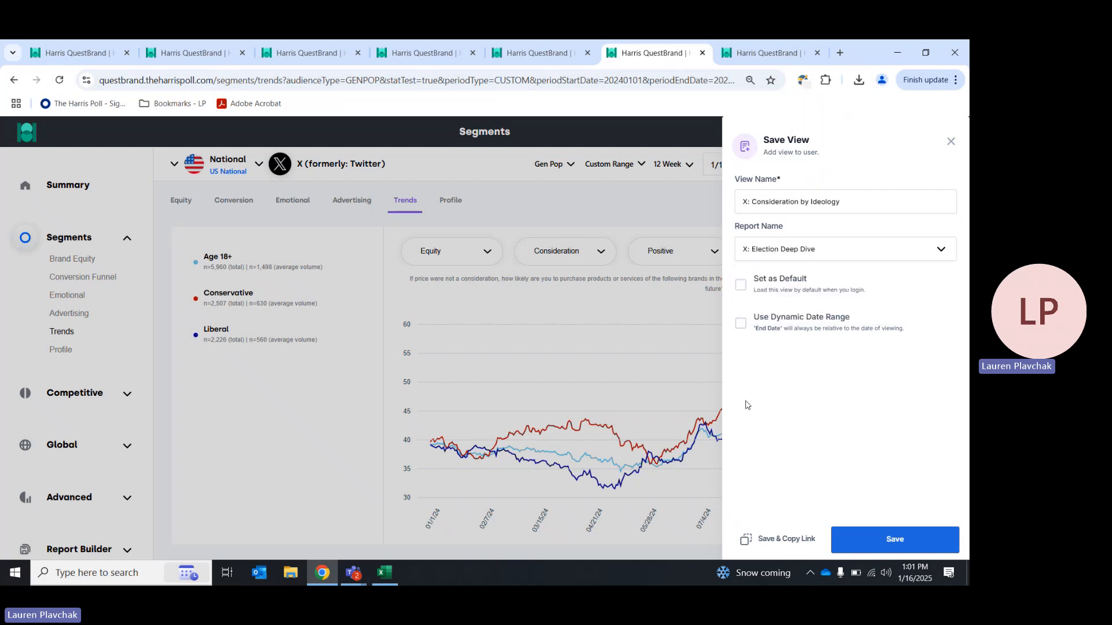
pyautogui.click(749, 328)
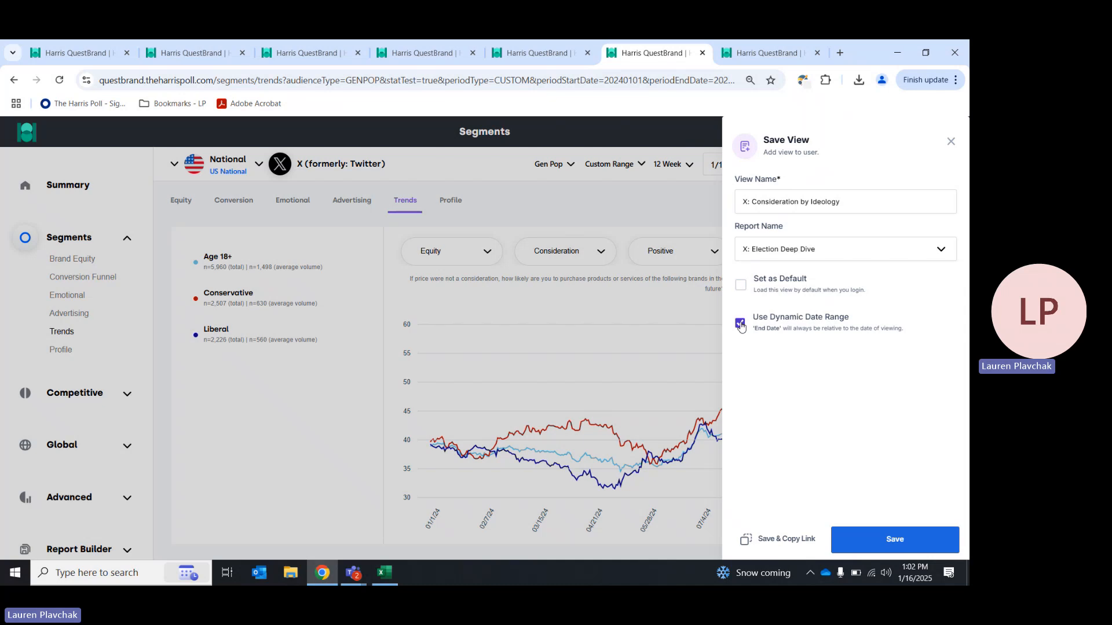
pyautogui.click(740, 323)
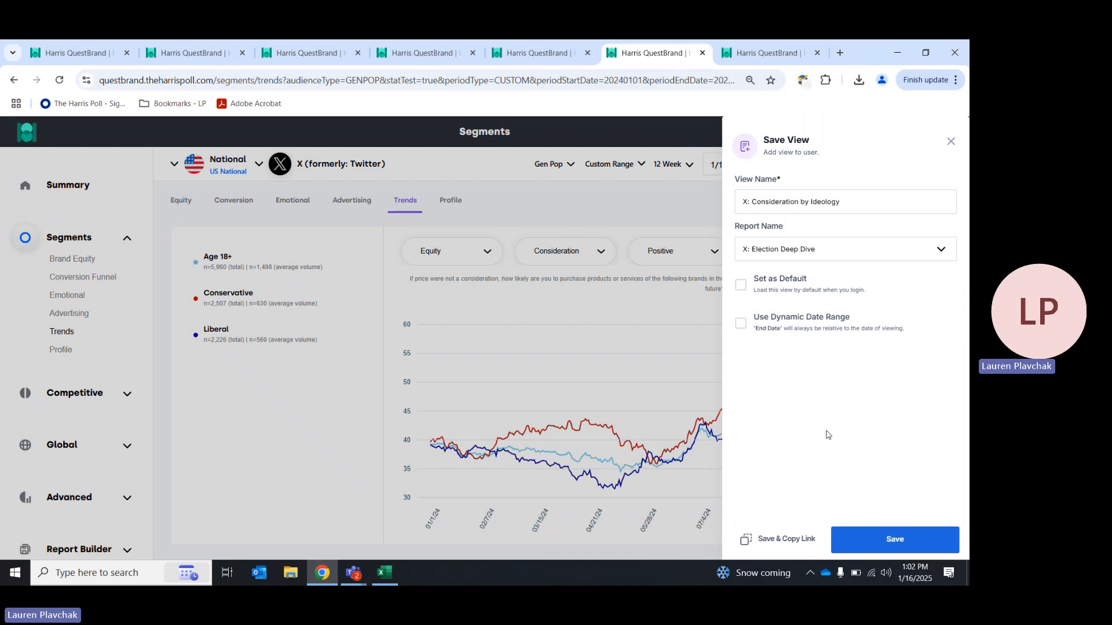
pyautogui.click(942, 546)
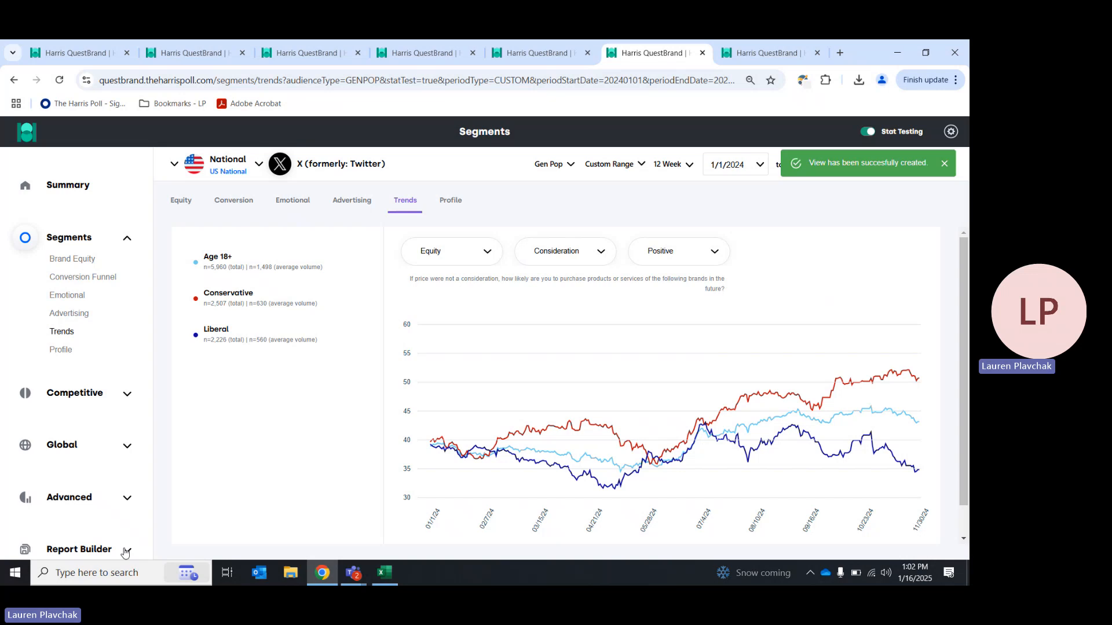
# - Go to the report collection, search for "Social", and open the "Social Media - 2024 Year in Review" report
pyautogui.click(115, 544)
pyautogui.click(67, 471)
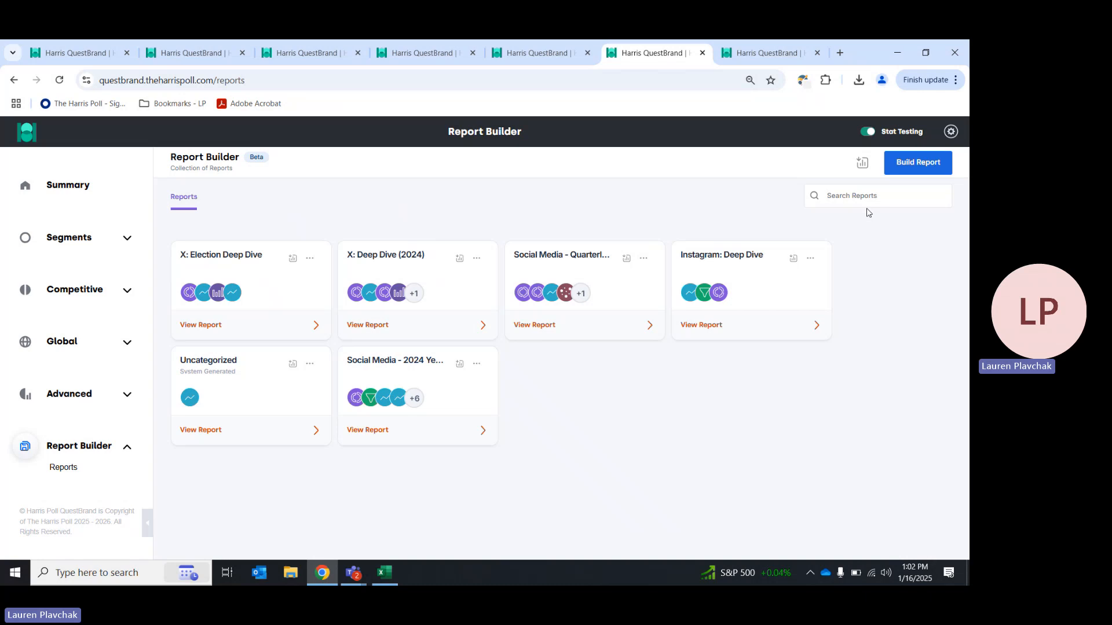
pyautogui.write('X')
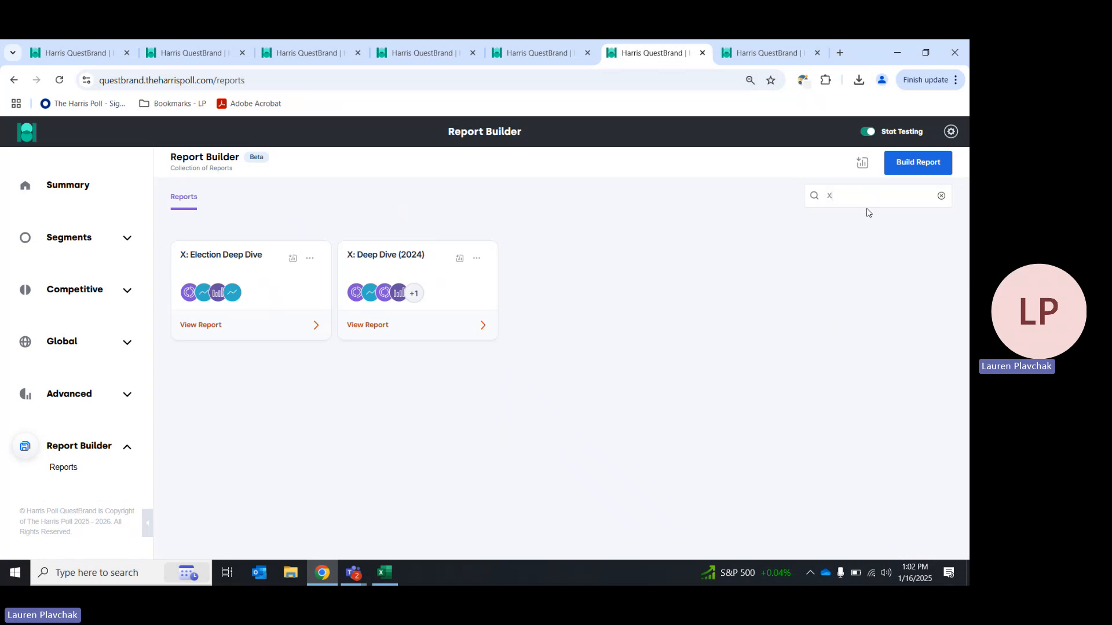
pyautogui.press('BackSpace')
pyautogui.write('Social')
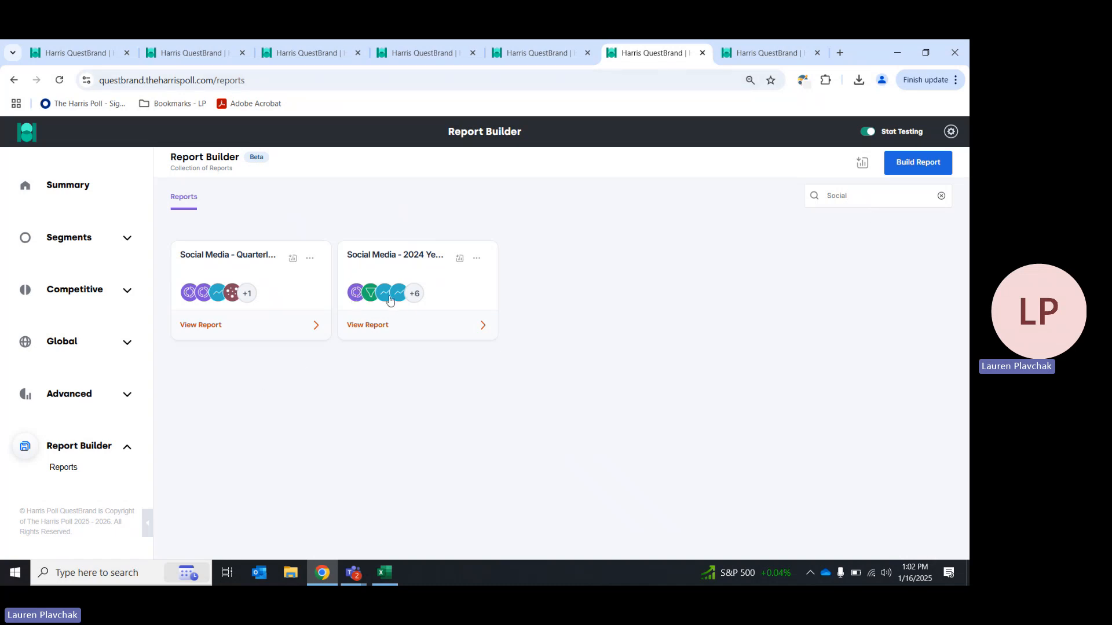
pyautogui.click(377, 326)
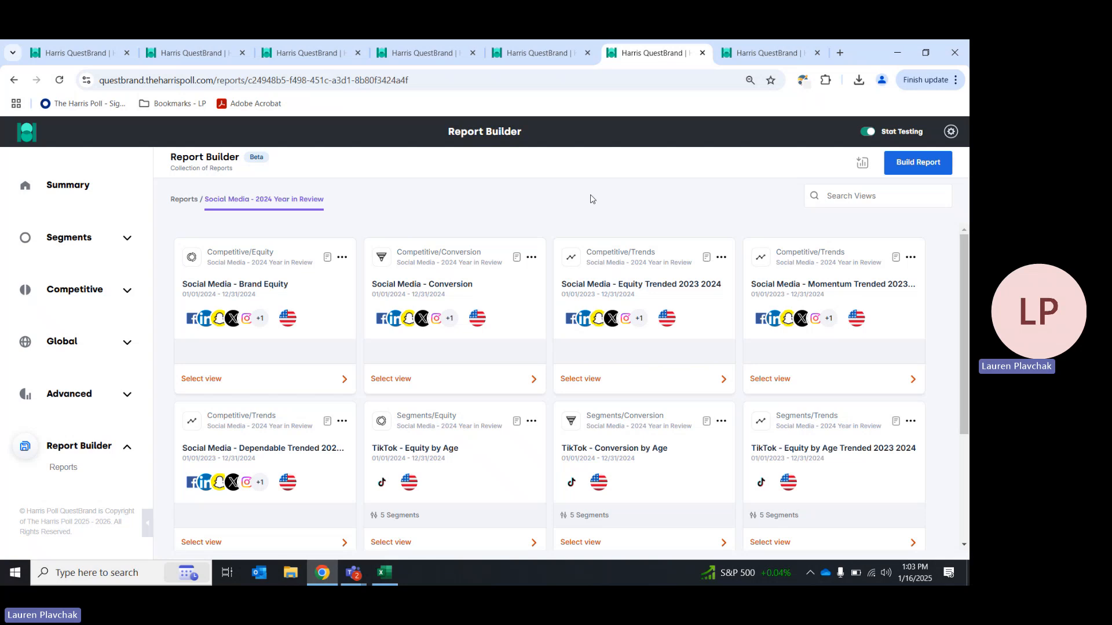
# - Examine the date period and segment filters in the details of the "TikTok - Equity by Age" view
pyautogui.scroll(-2, 577, 282)
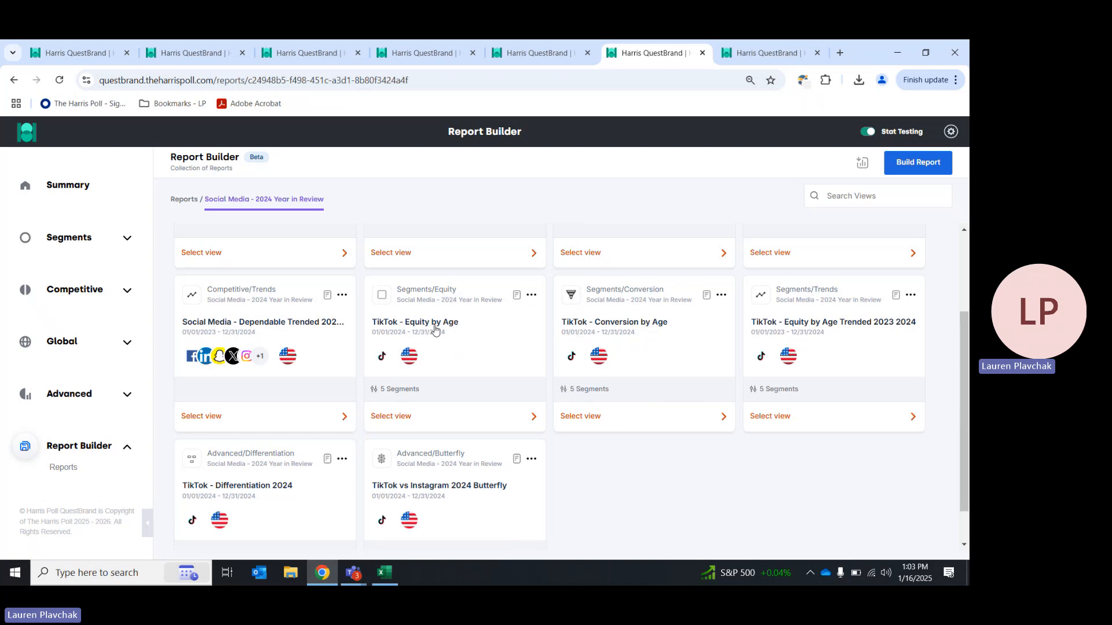
pyautogui.click(516, 296)
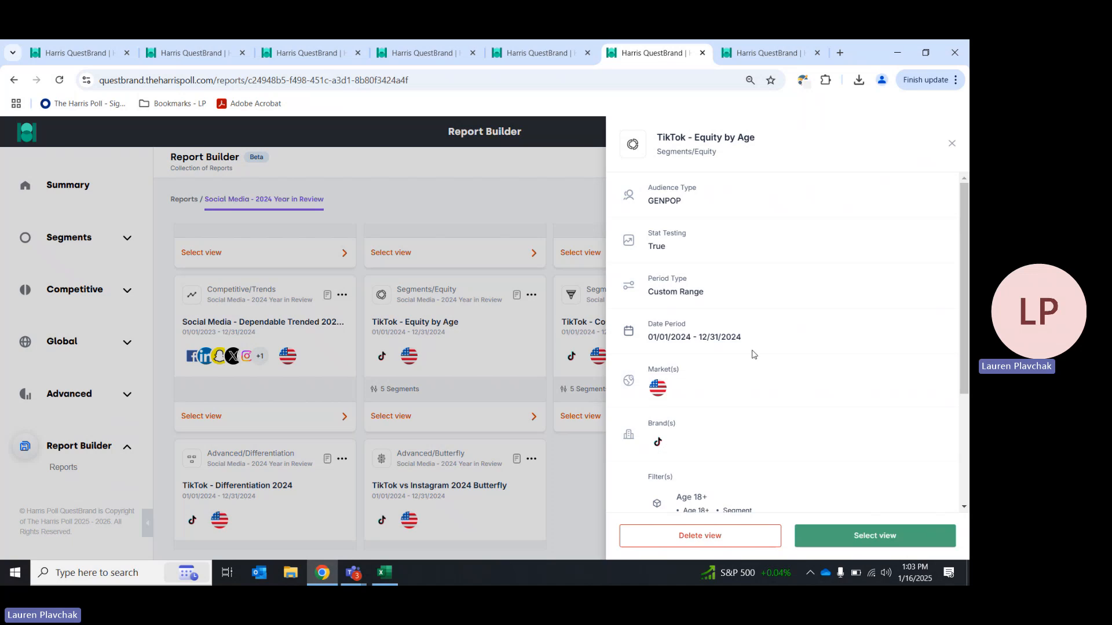
pyautogui.moveTo(754, 346); pyautogui.dragTo(641, 340)
pyautogui.click(773, 347)
pyautogui.scroll(-3, 753, 335)
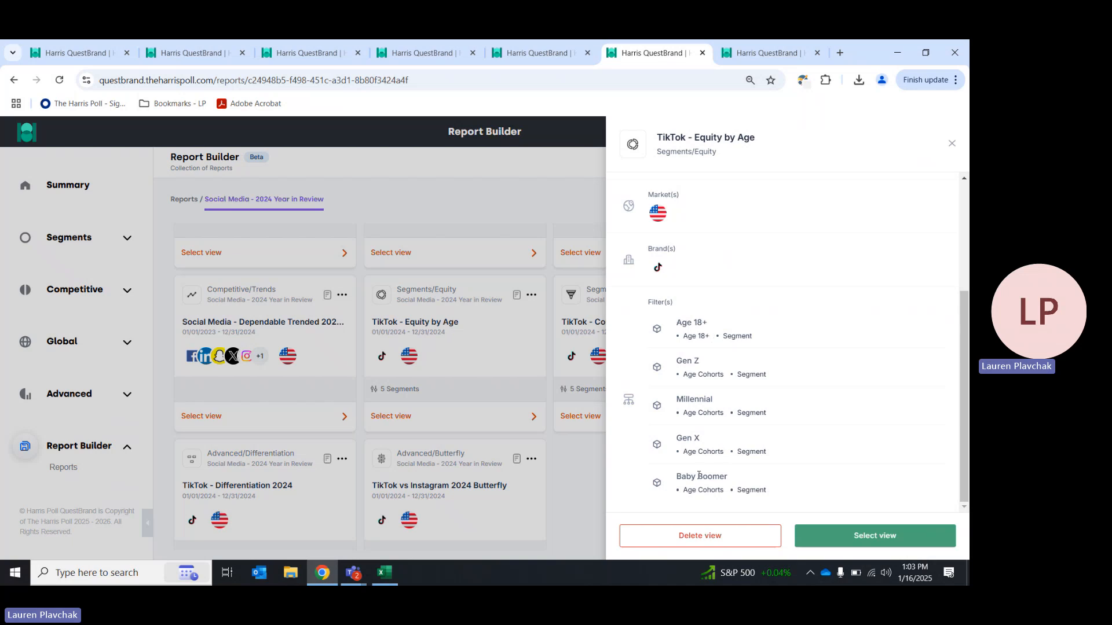
pyautogui.click(952, 144)
# - Move "Social Media - Equity Trended 2023 2024" to first place and put "TikTok - Conversion by Age" ahead of "TikTok - Equity by Age"
pyautogui.scroll(3, 458, 348)
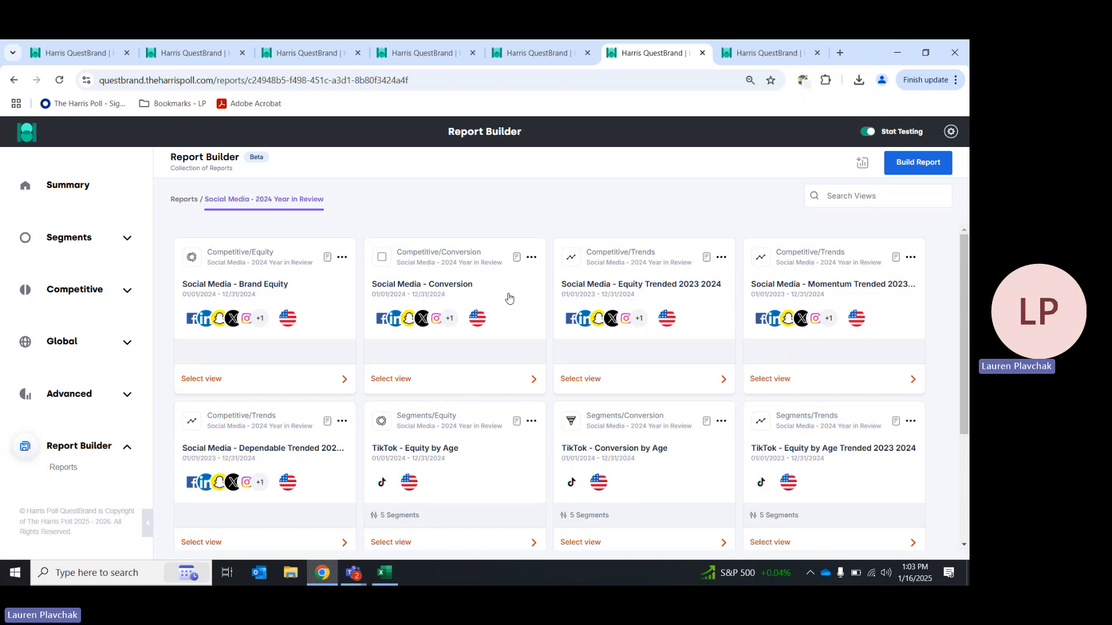
pyautogui.moveTo(666, 295); pyautogui.dragTo(333, 286)
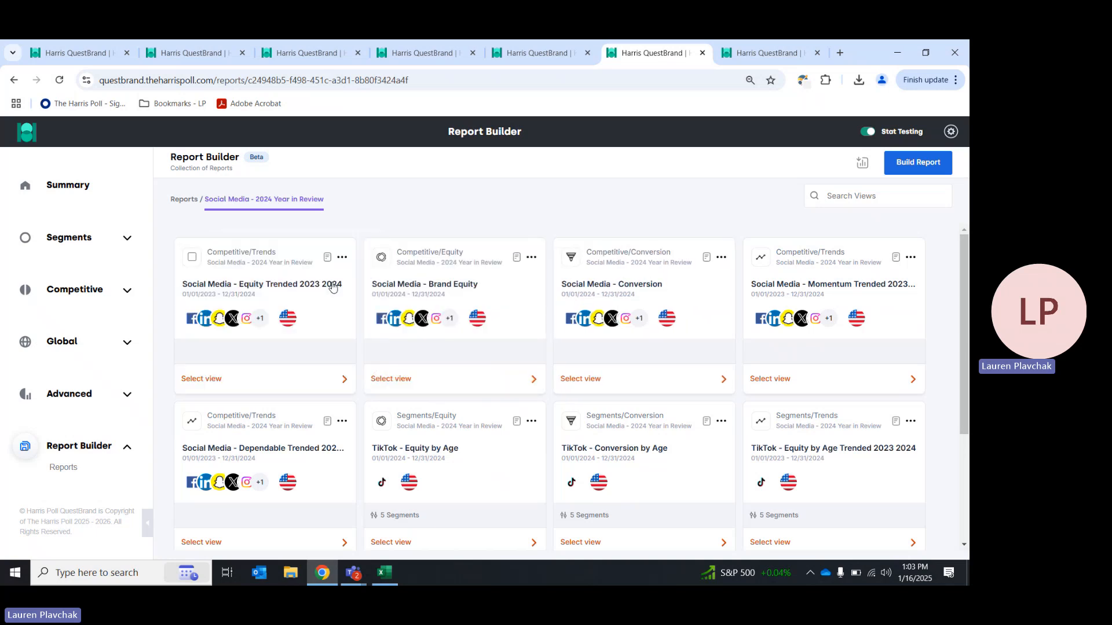
pyautogui.moveTo(538, 301)
pyautogui.mouseDown()
pyautogui.moveTo(385, 296)
pyautogui.moveTo(451, 288)
pyautogui.moveTo(521, 313)
pyautogui.mouseUp()
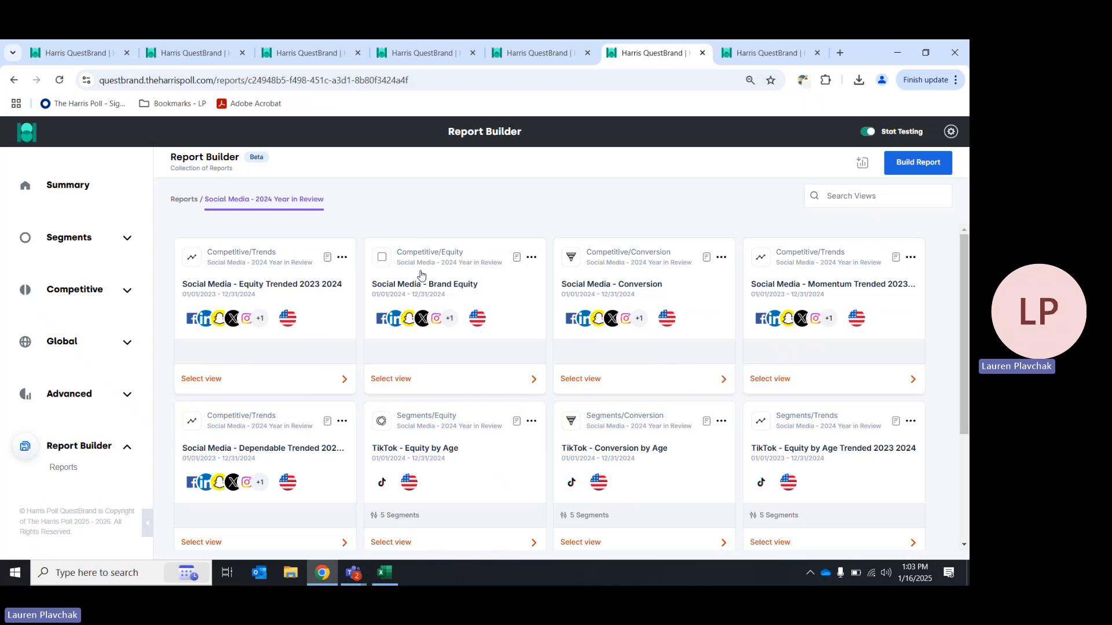
pyautogui.moveTo(615, 466); pyautogui.dragTo(579, 420)
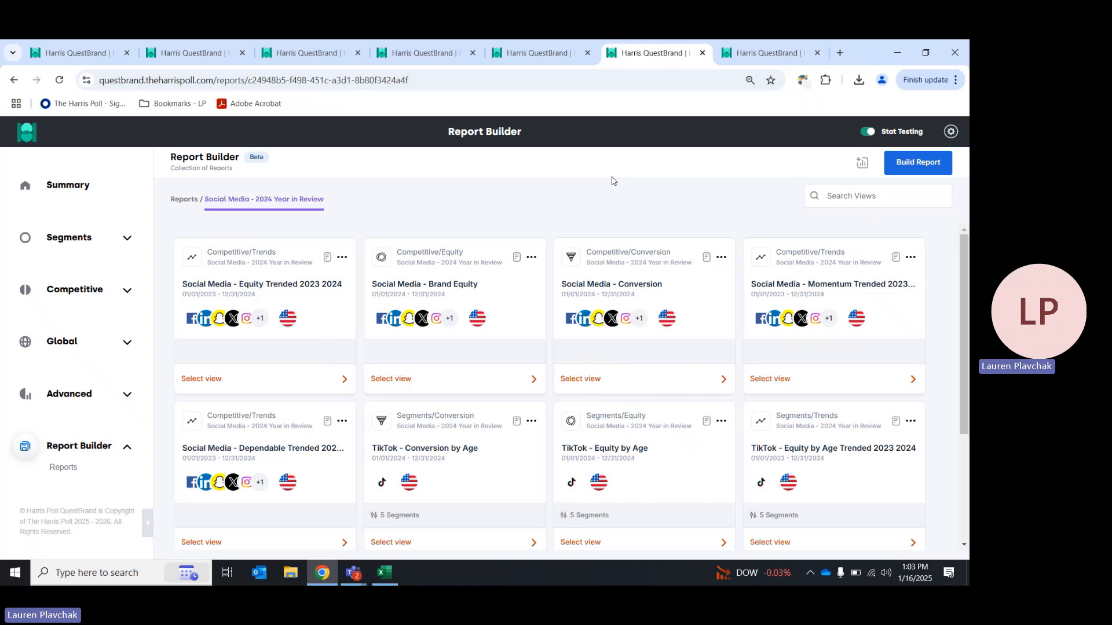
# - Return to the report collection and give "Social Media - Quarterly Report (Q4 24)" the description "Q4 Social Media Report"
pyautogui.click(183, 200)
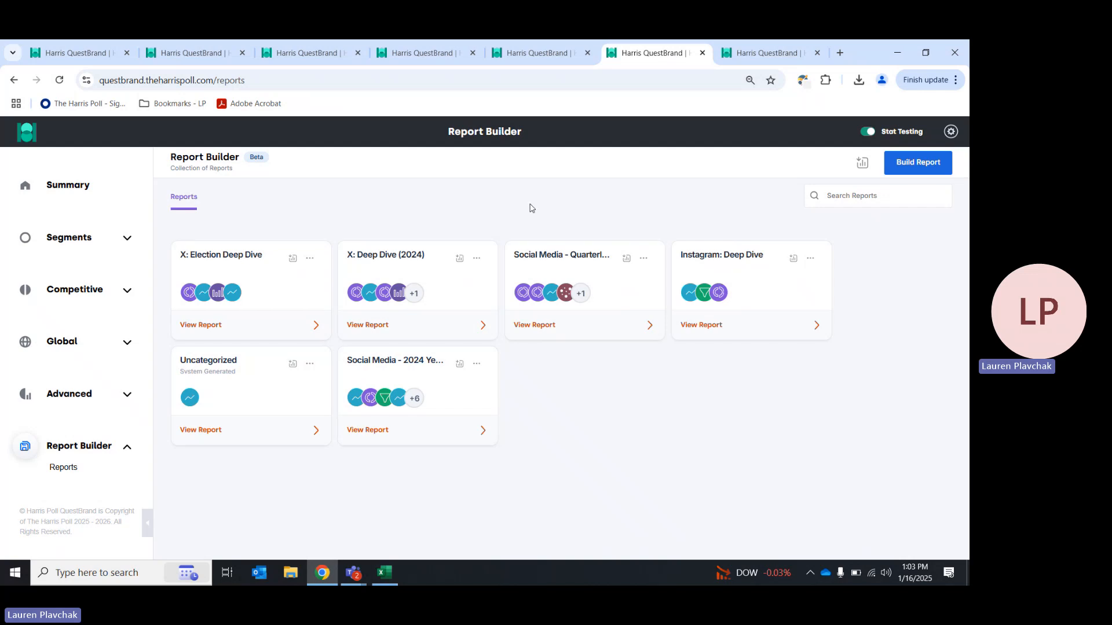
pyautogui.click(643, 258)
pyautogui.click(607, 293)
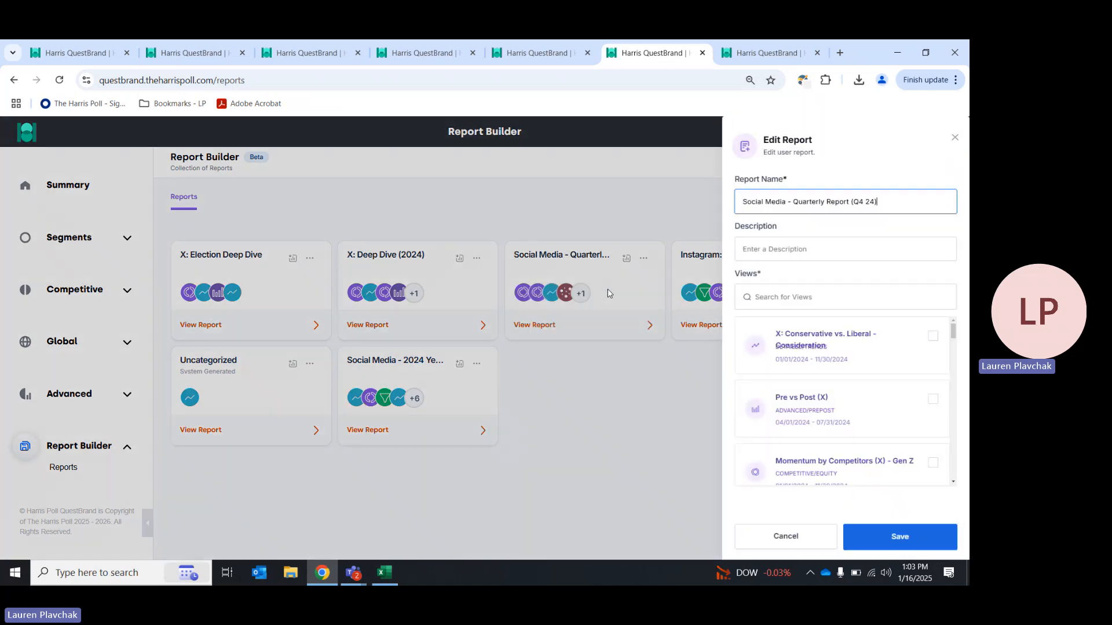
pyautogui.moveTo(883, 204); pyautogui.dragTo(677, 219)
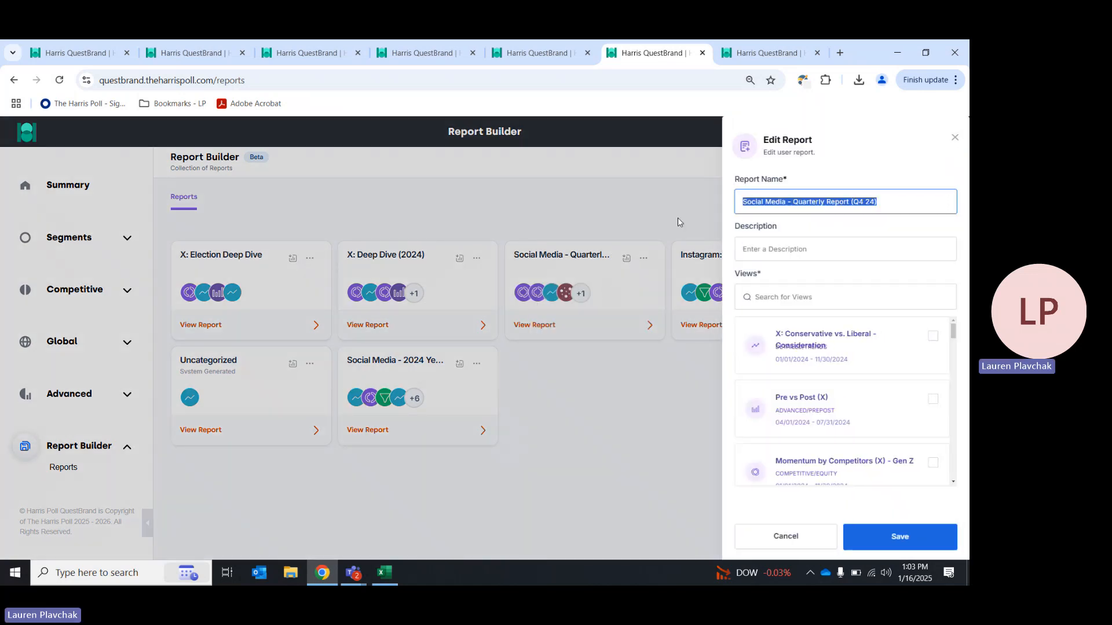
pyautogui.click(782, 249)
pyautogui.write('Q4 Sc')
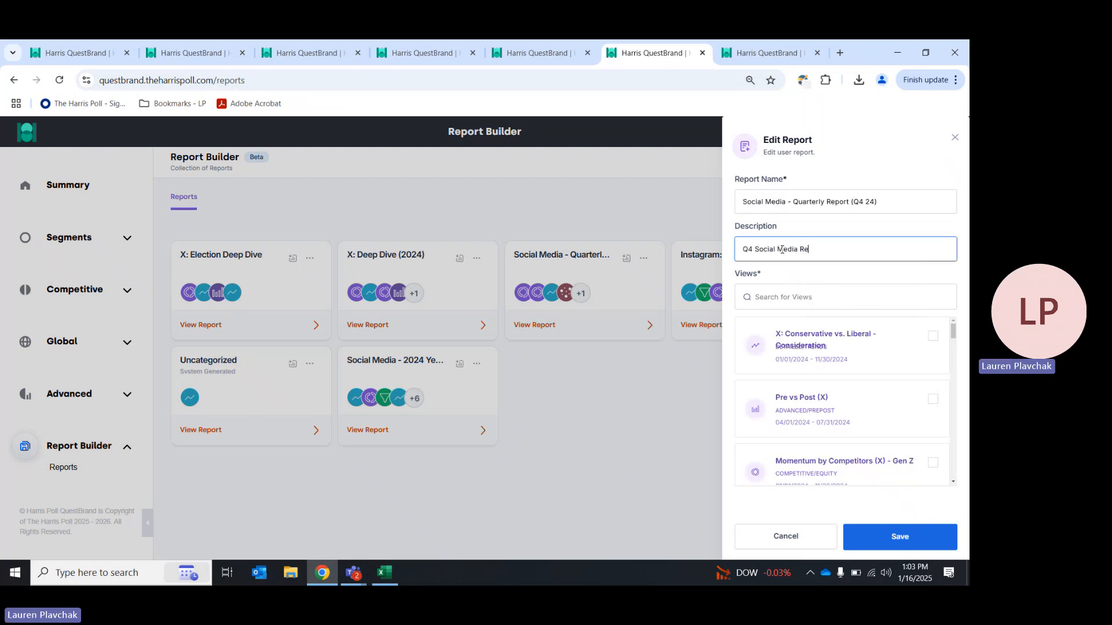
pyautogui.click(885, 541)
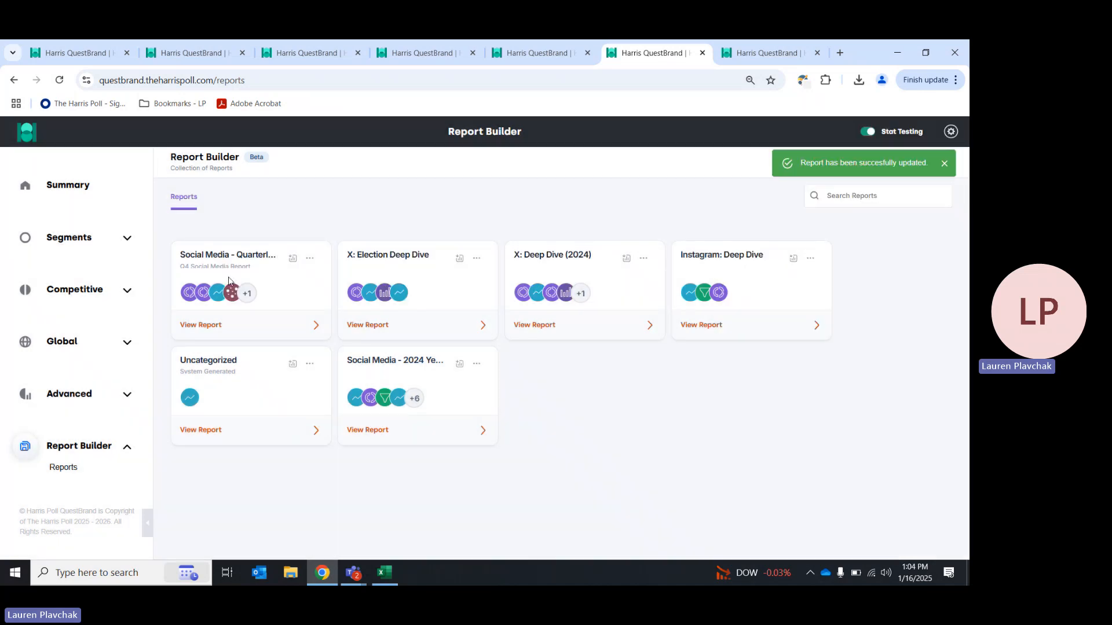
pyautogui.moveTo(251, 268); pyautogui.dragTo(175, 268)
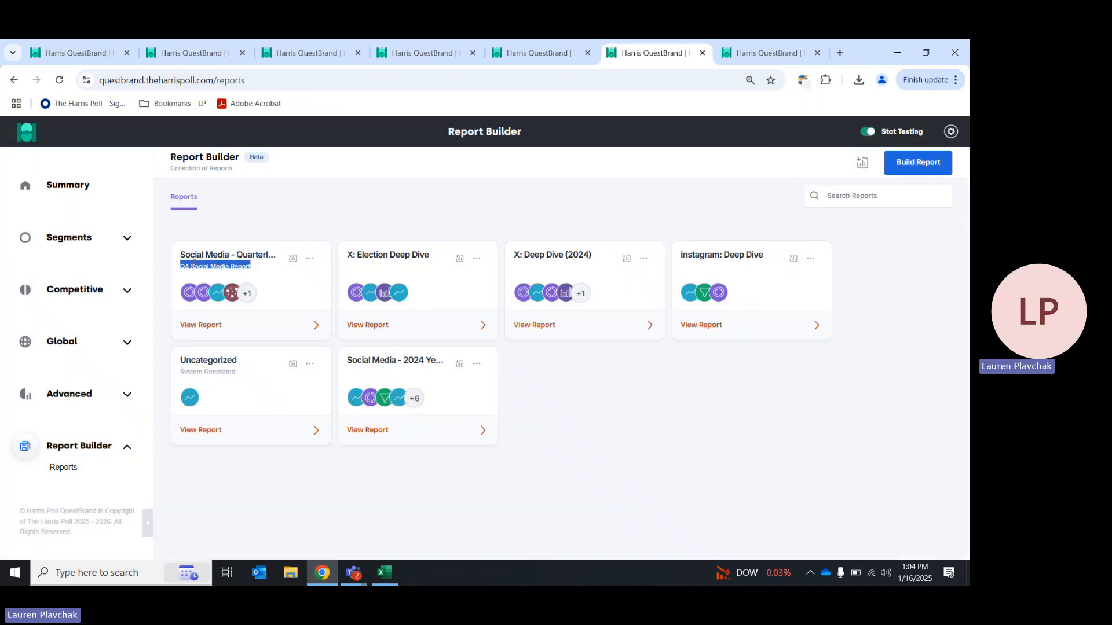
pyautogui.click(365, 219)
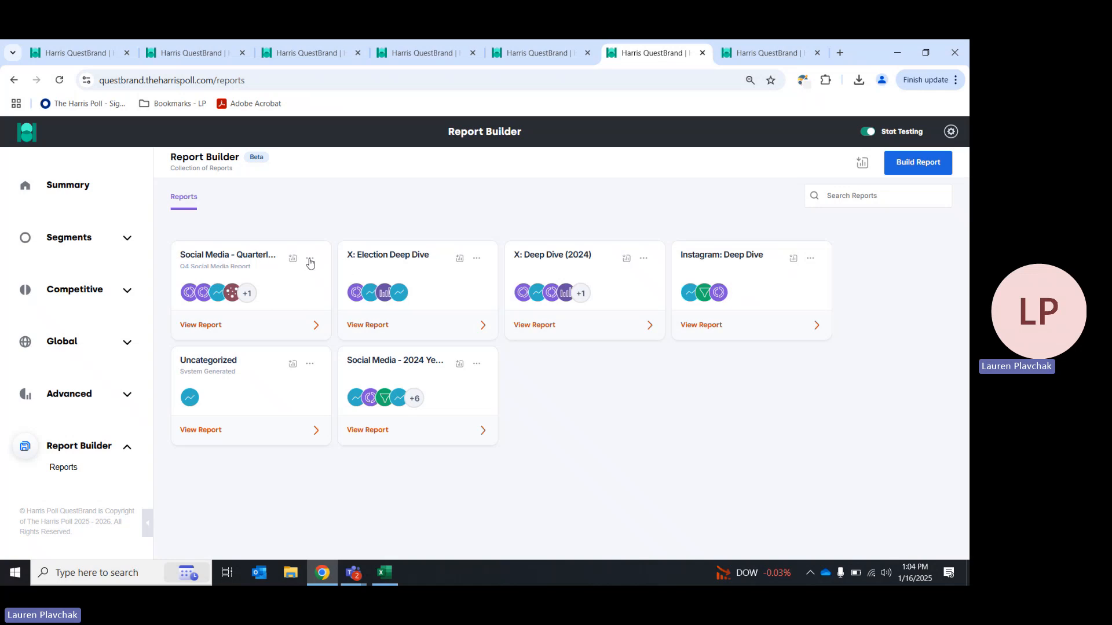
# - Clone the Q4 24 social media report as "Social Media - Quarterly Report (Q1 25)" with description "Q1 25 Social Media Report", and check the clone's views
pyautogui.click(310, 259)
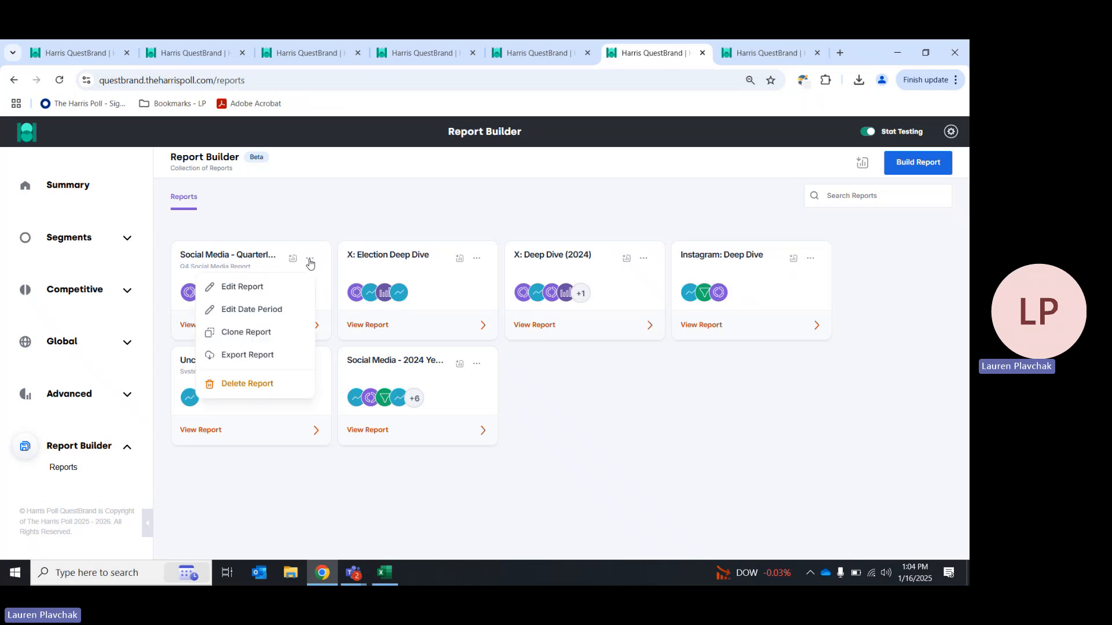
pyautogui.click(264, 334)
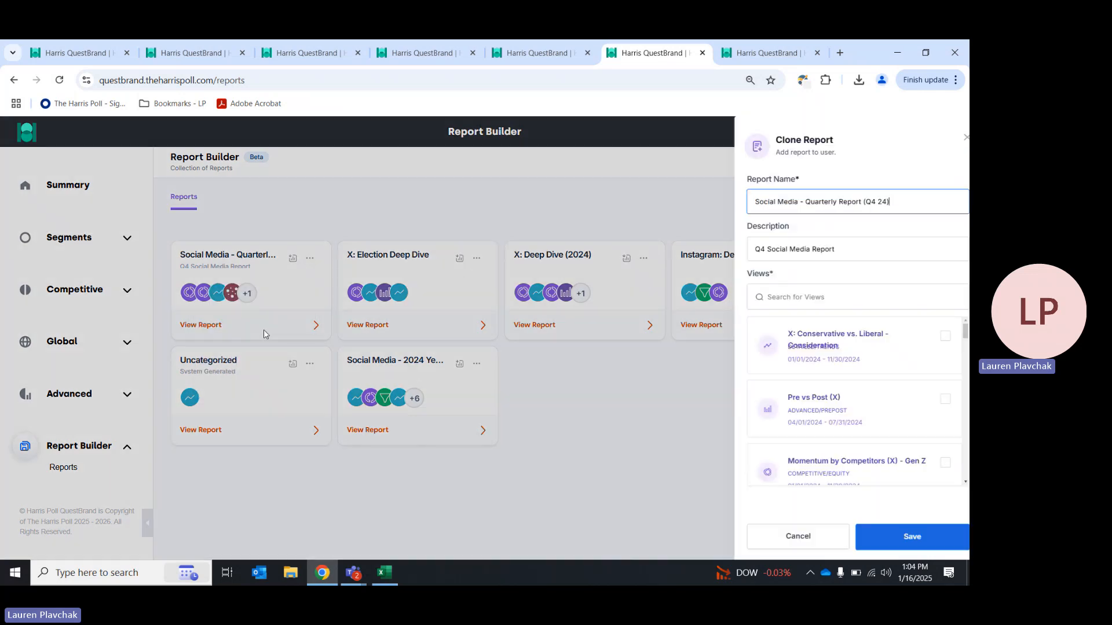
pyautogui.click(863, 202)
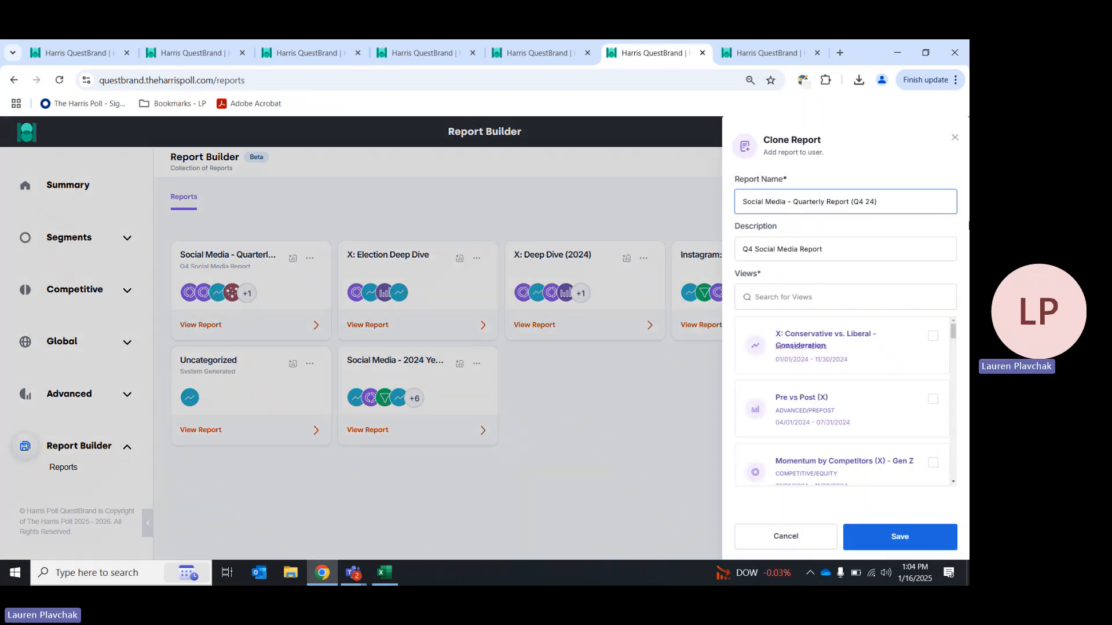
pyautogui.press('BackSpace')
pyautogui.write('1')
pyautogui.click(755, 254)
pyautogui.press('BackSpace')
pyautogui.write('1')
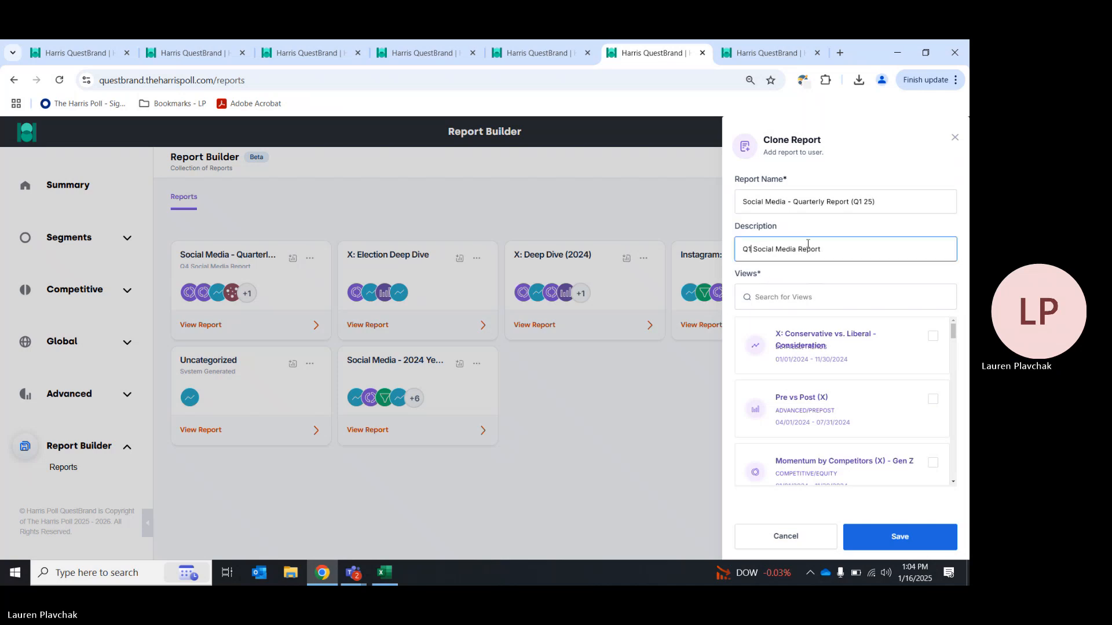
pyautogui.write(' 25')
pyautogui.click(914, 524)
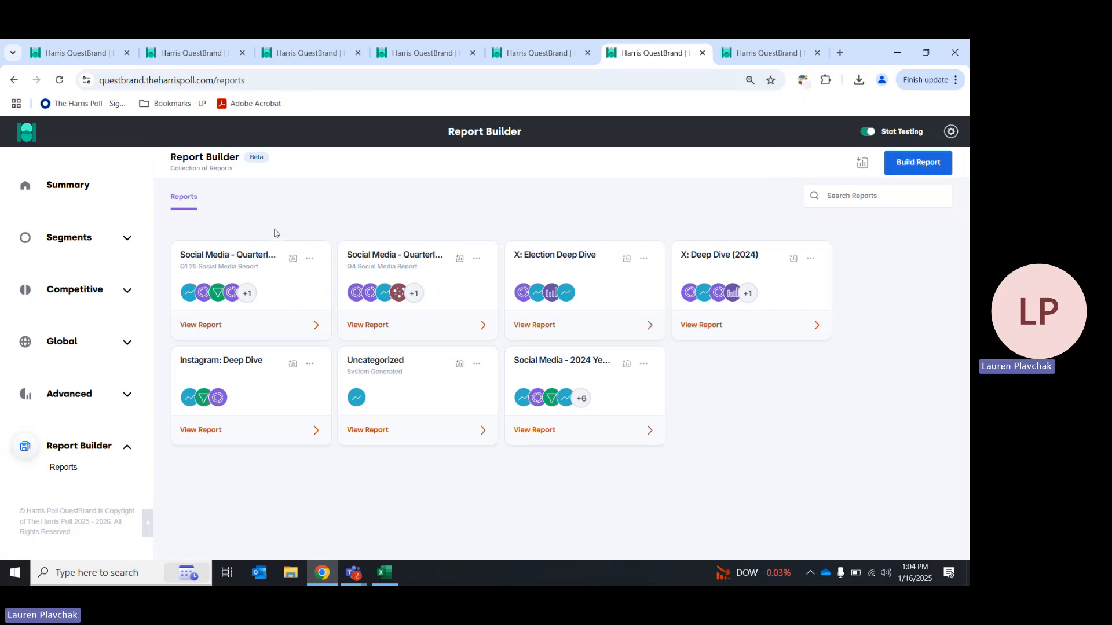
pyautogui.click(214, 326)
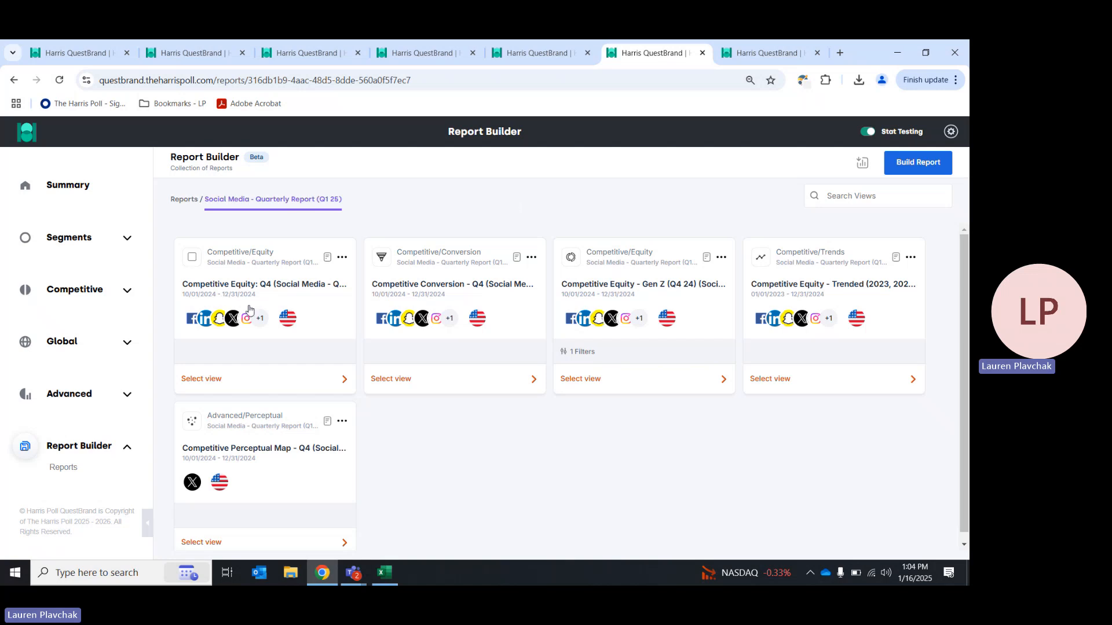
pyautogui.click(186, 200)
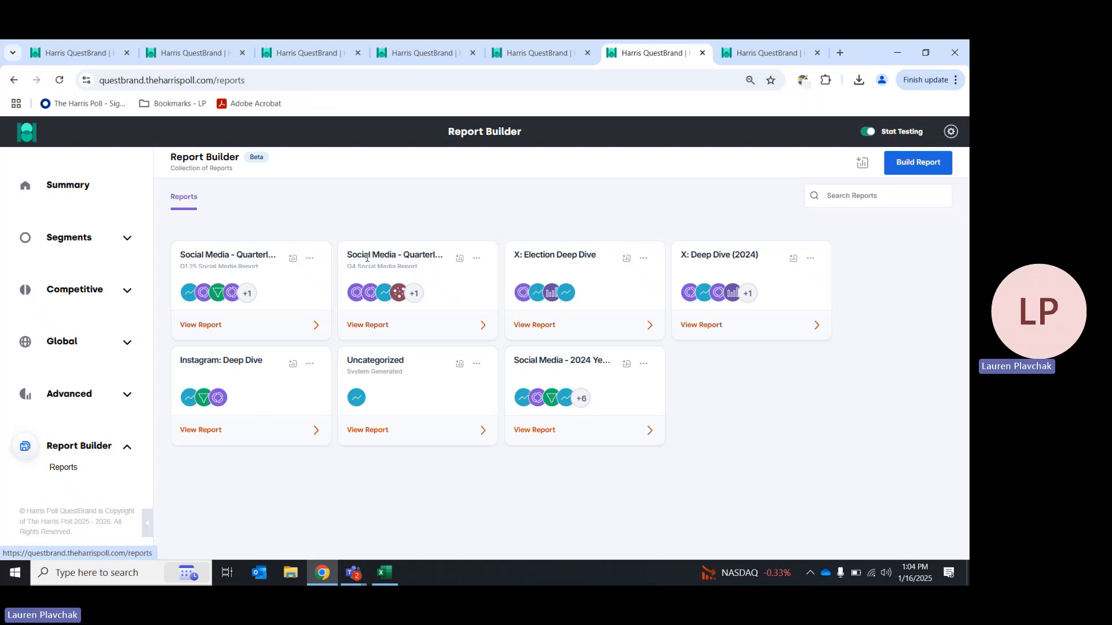
# - Open the date period settings of "Social Media - Quarterly Report (Q1 25)" and match the views covering 10/1/2024 to 12/31/2024
pyautogui.click(311, 261)
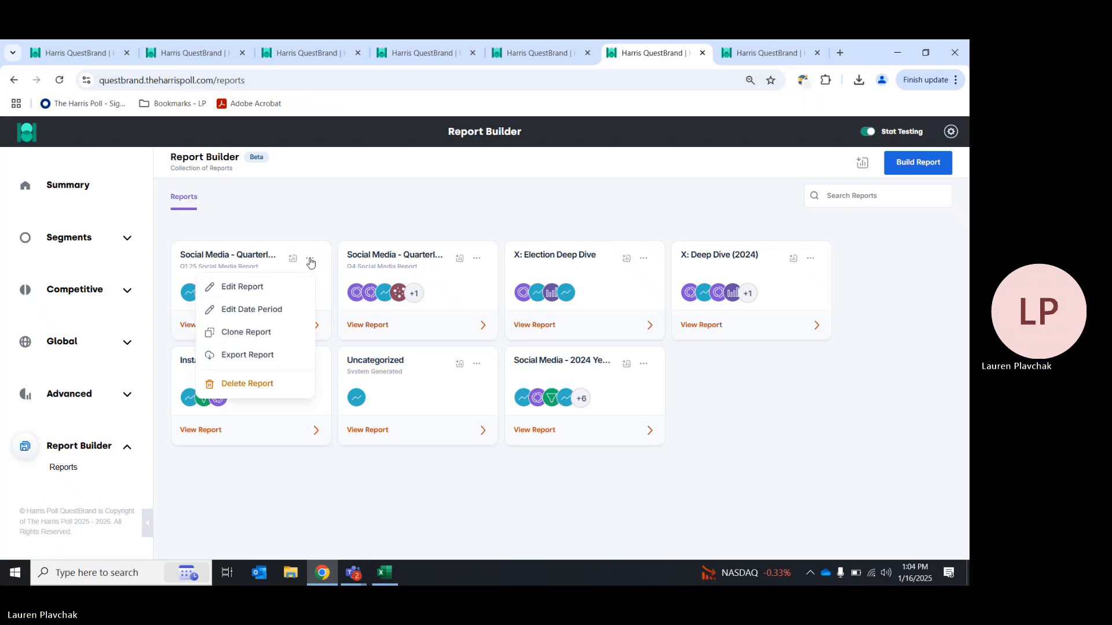
pyautogui.click(267, 316)
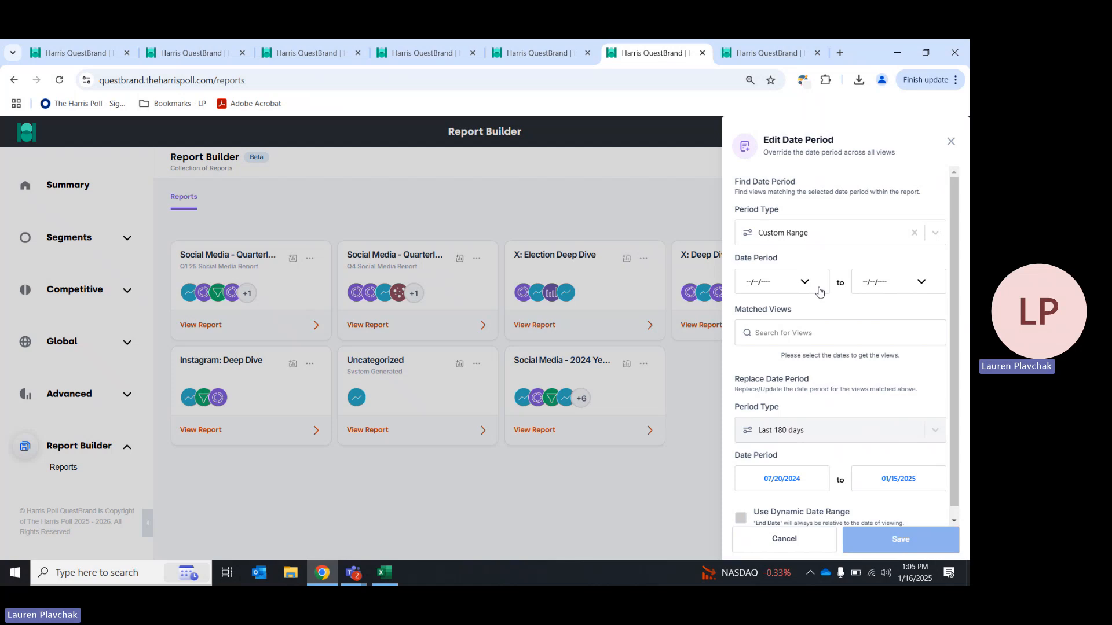
pyautogui.click(801, 286)
pyautogui.click(780, 308)
pyautogui.click(780, 308)
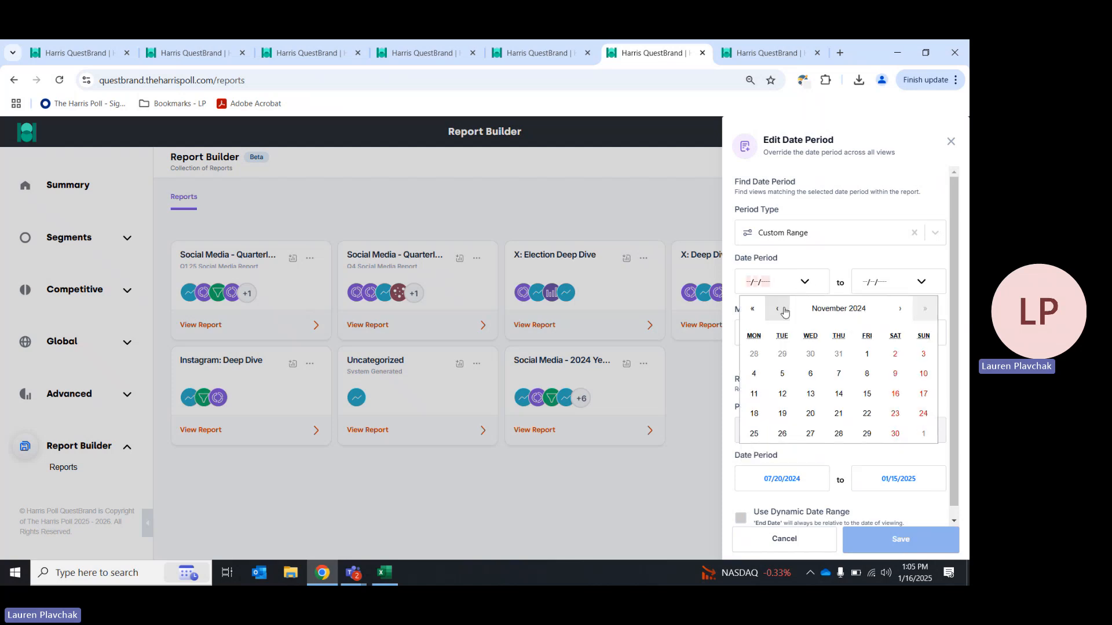
pyautogui.click(779, 309)
pyautogui.click(782, 354)
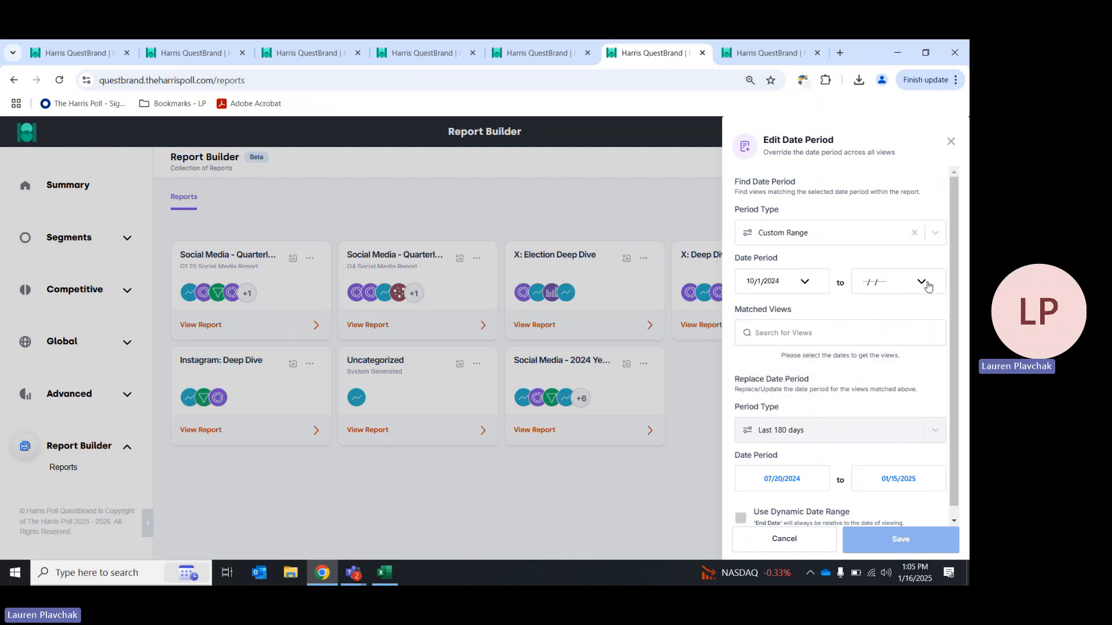
pyautogui.click(922, 282)
pyautogui.click(780, 308)
pyautogui.click(785, 453)
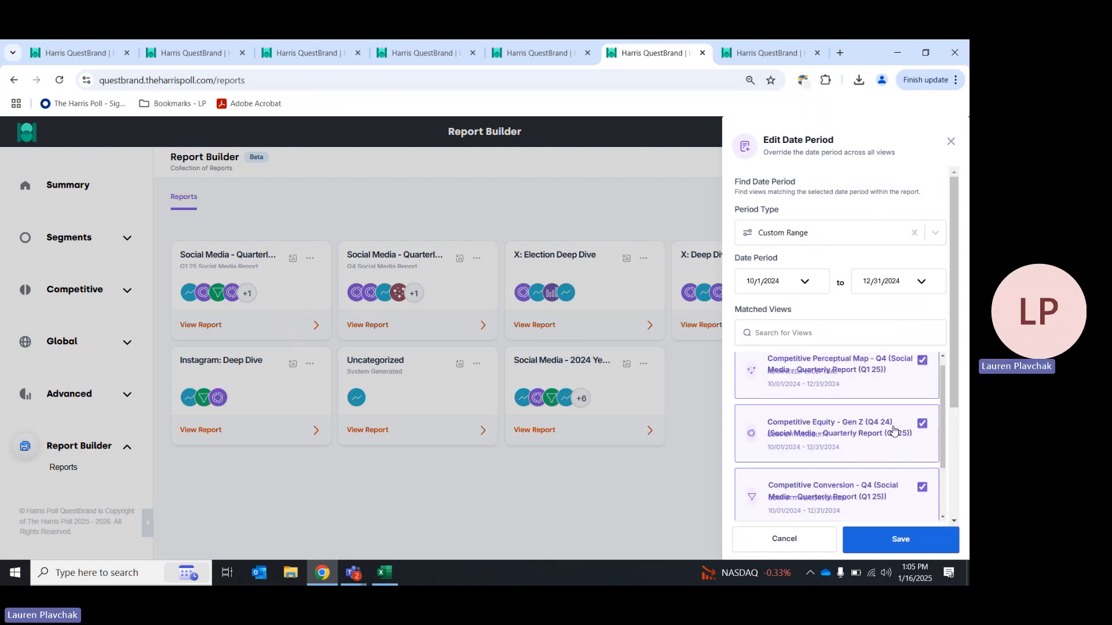
# - Review the matched views, excluding and re-including "Competitive Equity: Q4" and "Competitive Conversion - Q4"
pyautogui.scroll(-2, 875, 416)
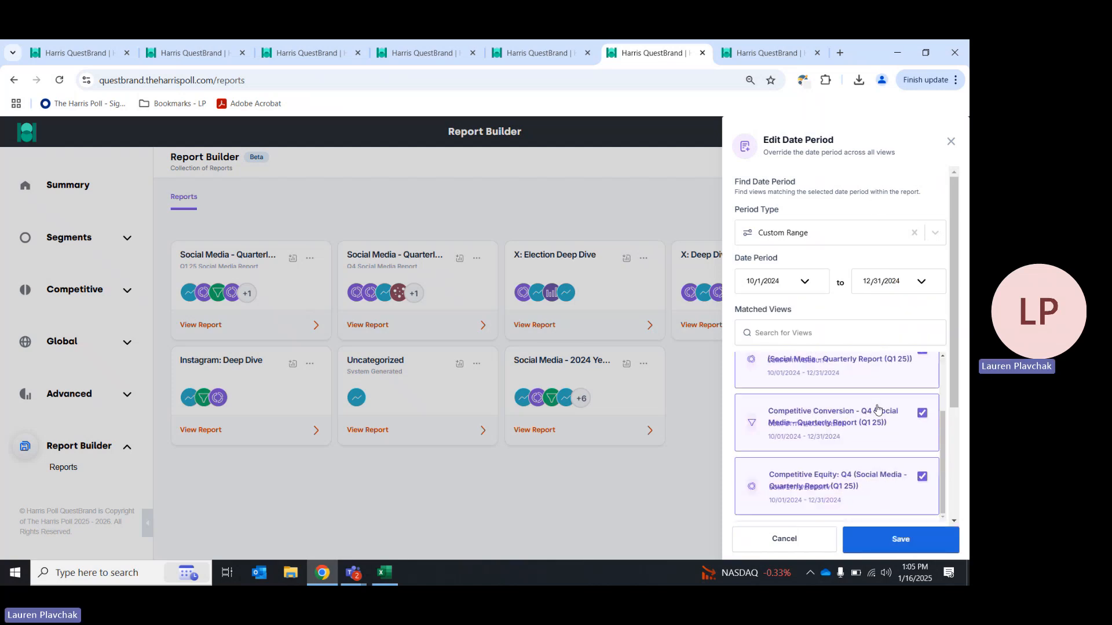
pyautogui.moveTo(953, 369); pyautogui.dragTo(952, 461)
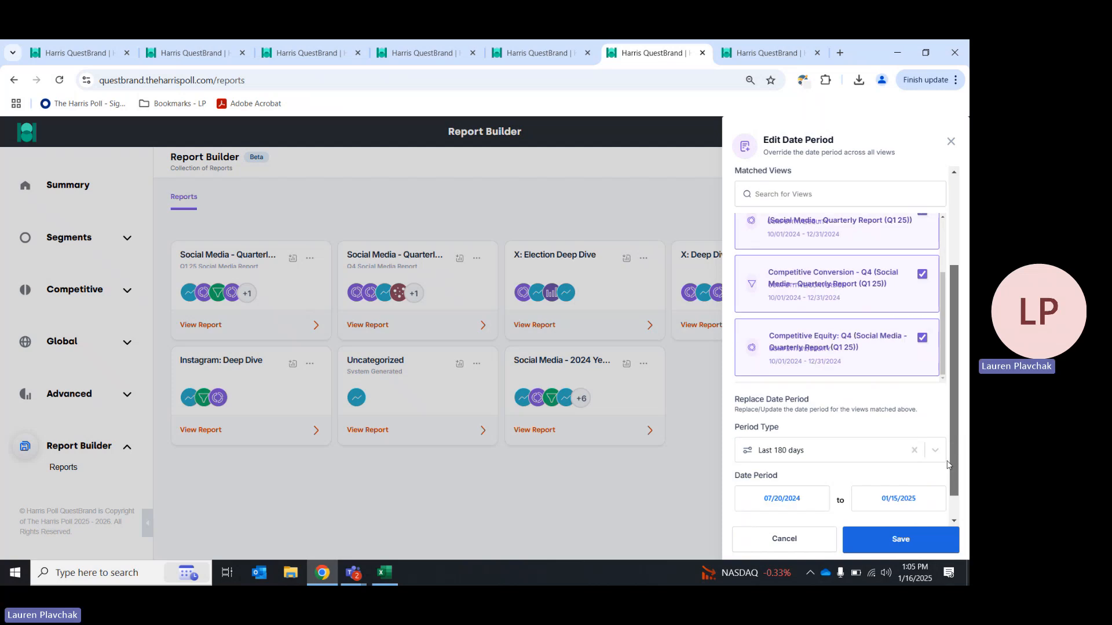
pyautogui.click(922, 334)
pyautogui.click(921, 270)
pyautogui.click(922, 270)
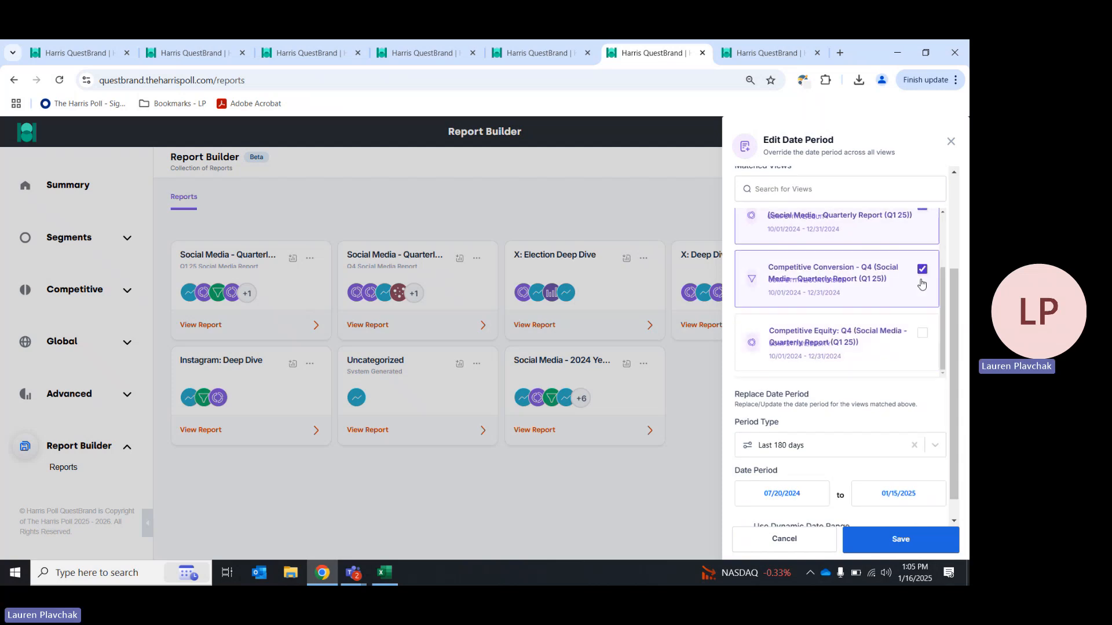
pyautogui.click(922, 333)
pyautogui.scroll(-1, 909, 378)
# - Set the replacement period to a custom range starting 1/1/2025, and dismiss the date period settings without saving
pyautogui.click(867, 421)
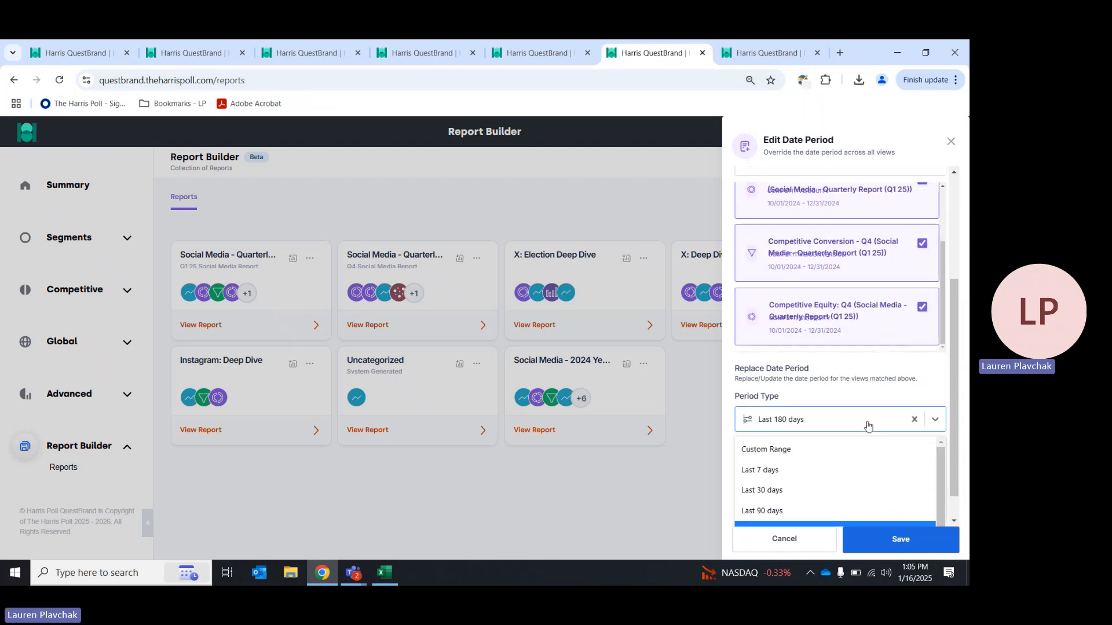
pyautogui.click(854, 453)
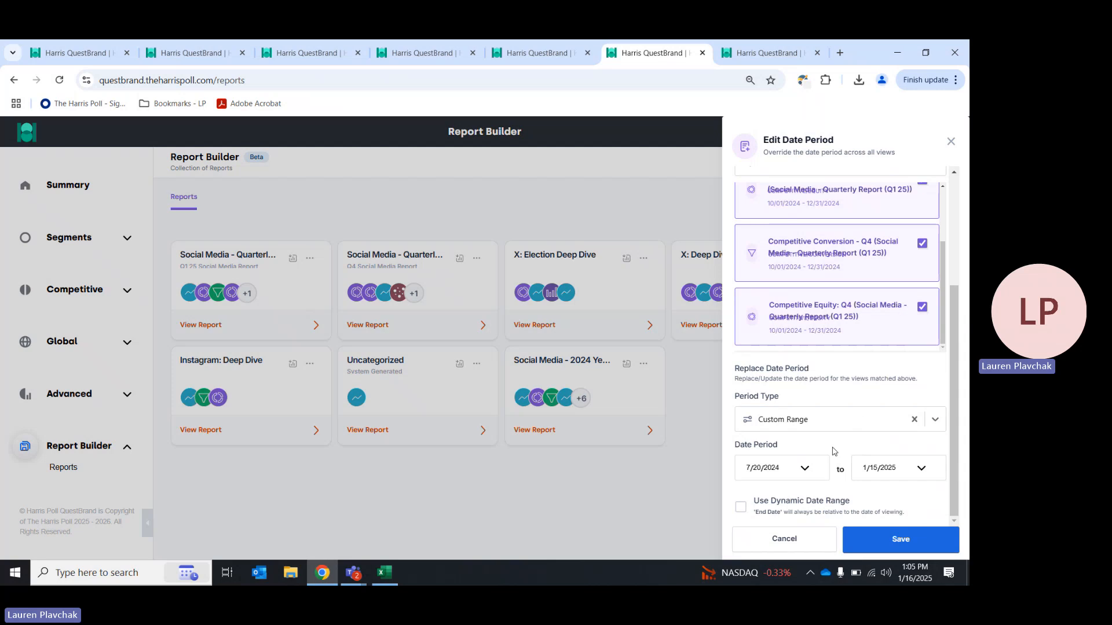
pyautogui.click(804, 472)
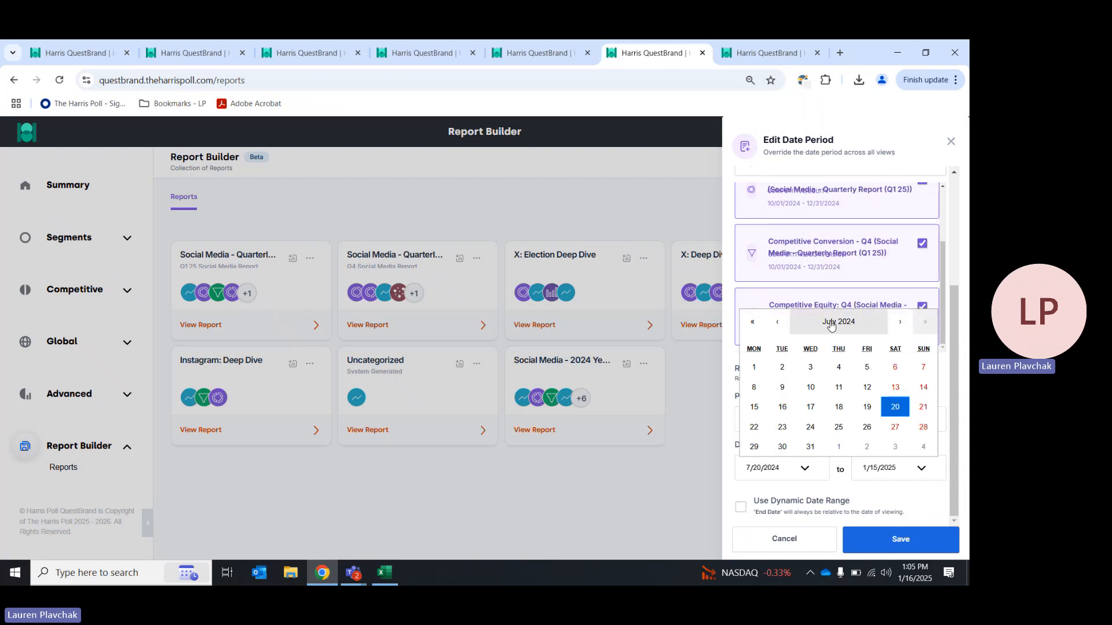
pyautogui.click(898, 321)
pyautogui.click(898, 321)
pyautogui.click(898, 321)
pyautogui.click(806, 468)
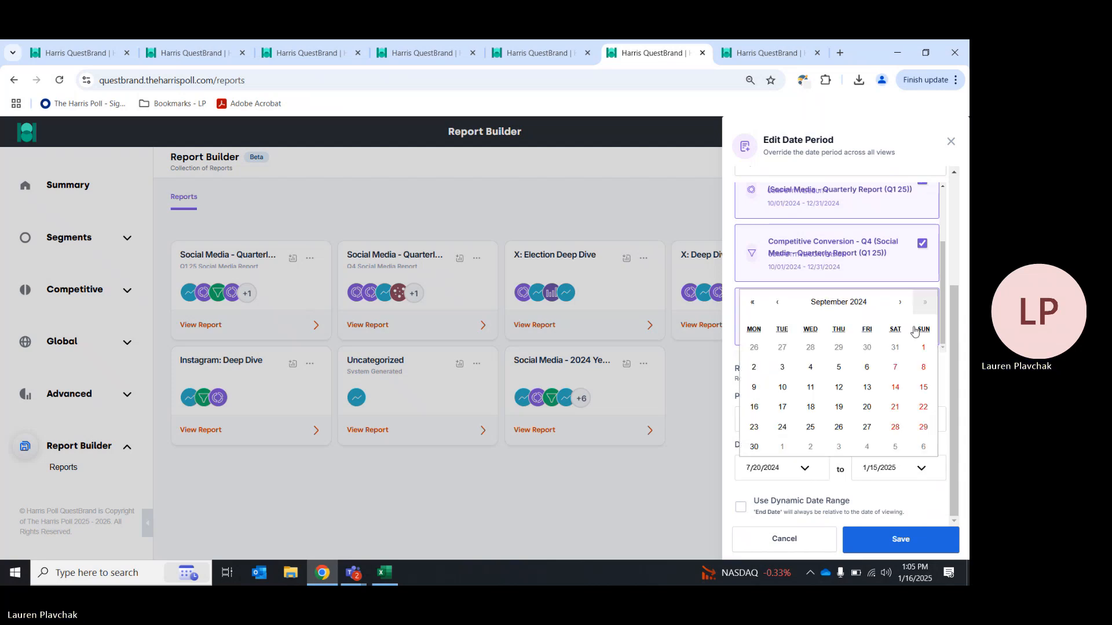
pyautogui.click(905, 304)
pyautogui.click(905, 305)
pyautogui.click(812, 467)
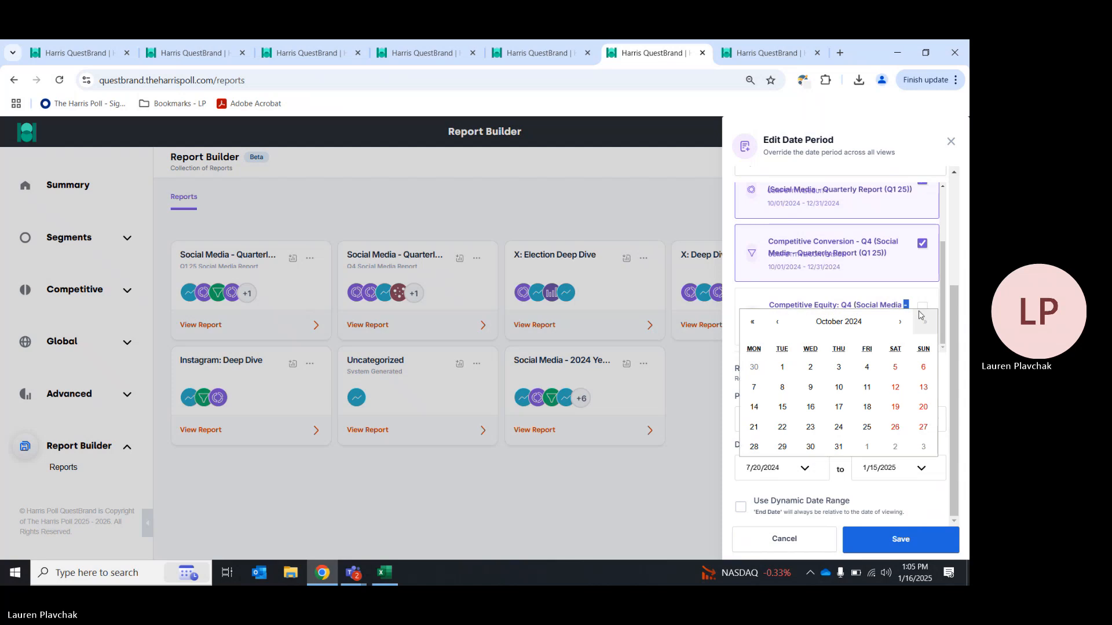
pyautogui.click(901, 322)
pyautogui.click(901, 322)
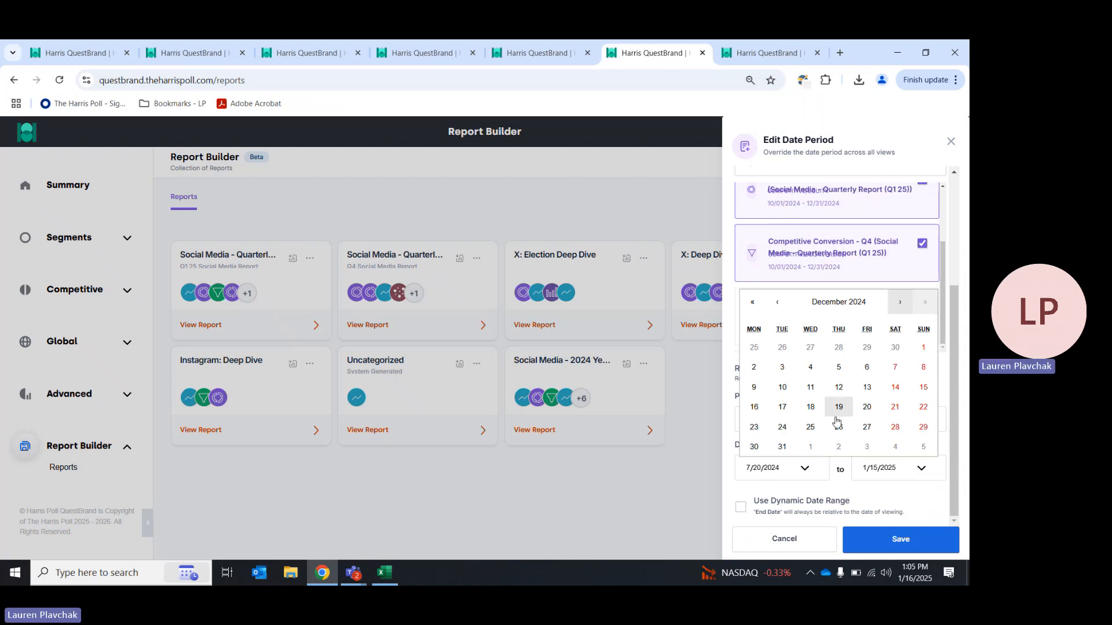
pyautogui.click(811, 447)
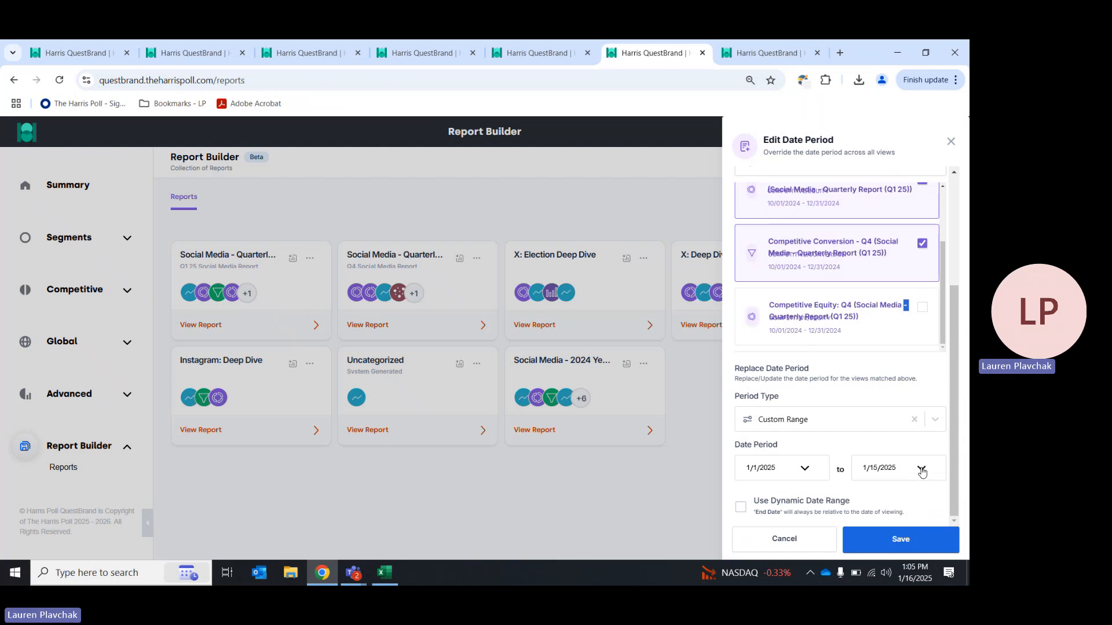
pyautogui.click(581, 203)
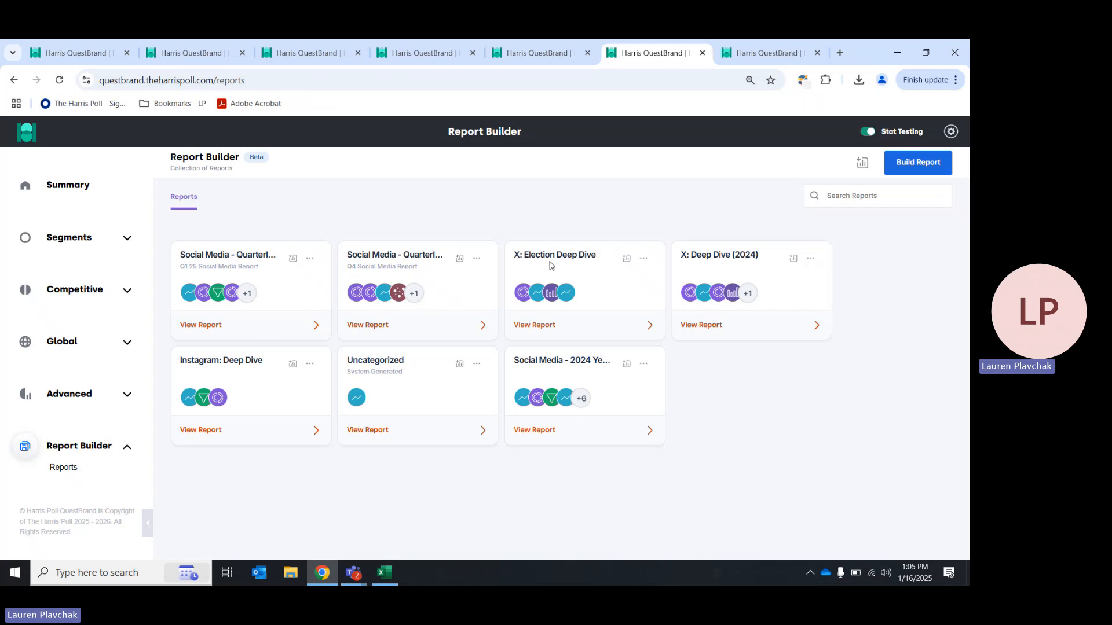
# - Examine the "X: Consideration by Ideology" trend view from the "X: Election Deep Dive" report, and return to the report collection
pyautogui.click(549, 326)
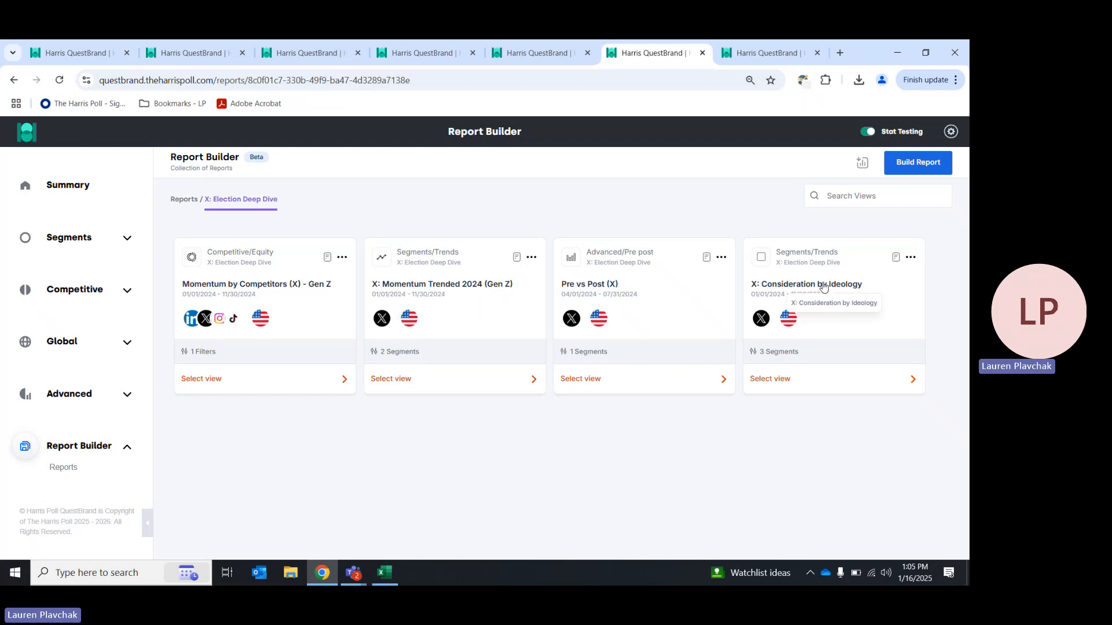
pyautogui.click(792, 391)
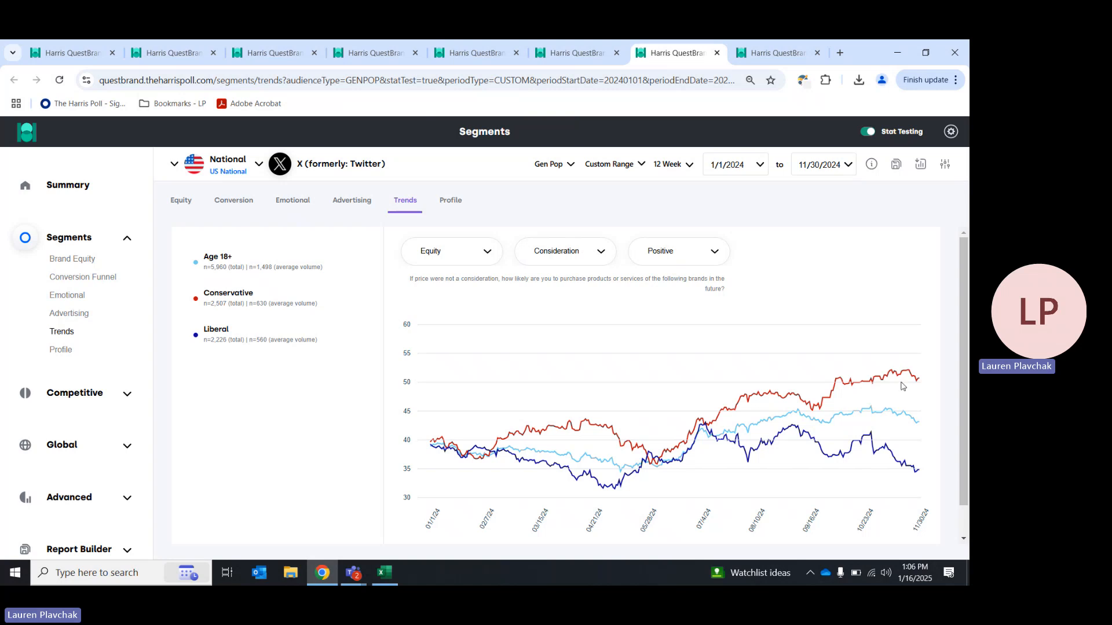
pyautogui.click(128, 554)
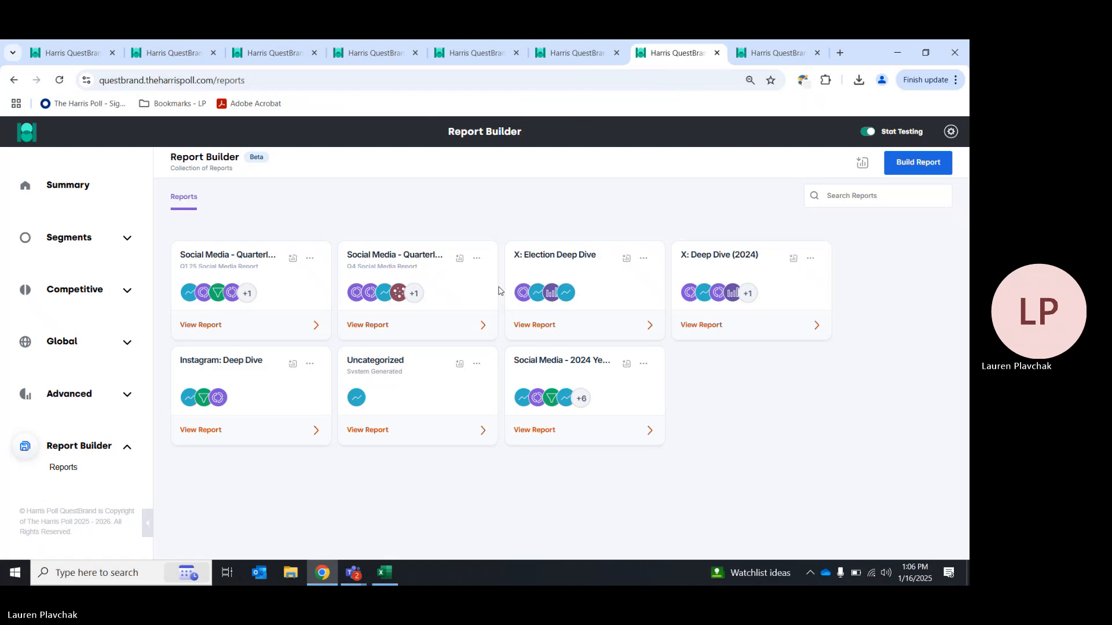
# - Start a clone of "X: Election Deep Dive" named "X: Election Deep Dive (25 Update)" with the description "2025 Update for Leadership"
pyautogui.click(644, 259)
pyautogui.click(602, 336)
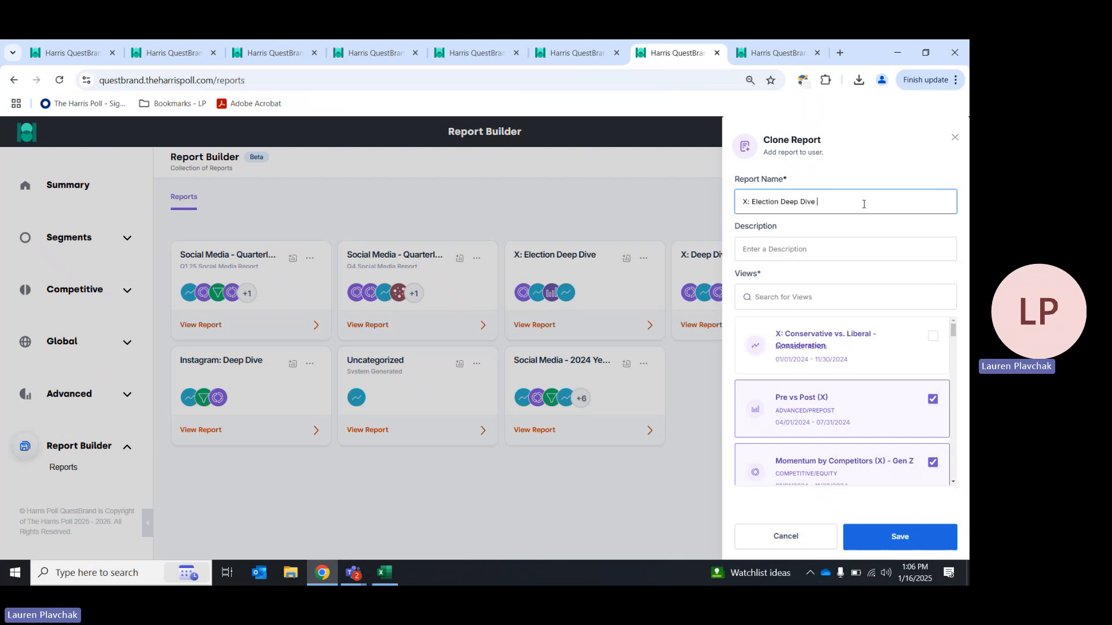
pyautogui.write('(25 Update')
pyautogui.press('Tab')
pyautogui.write('2025 ')
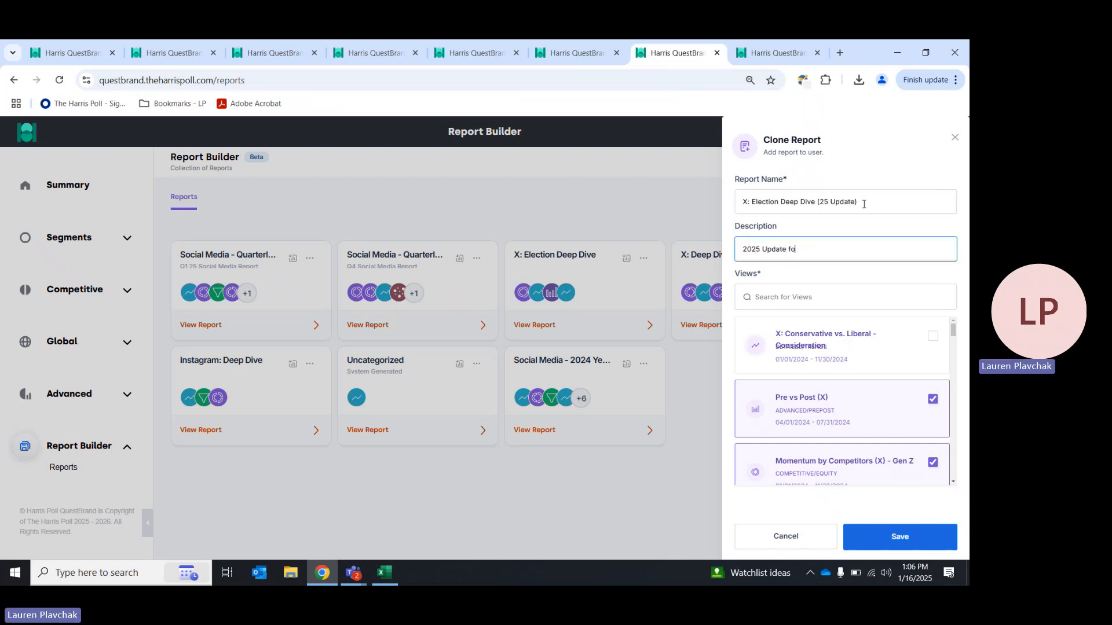
pyautogui.write('Update for Leadership')
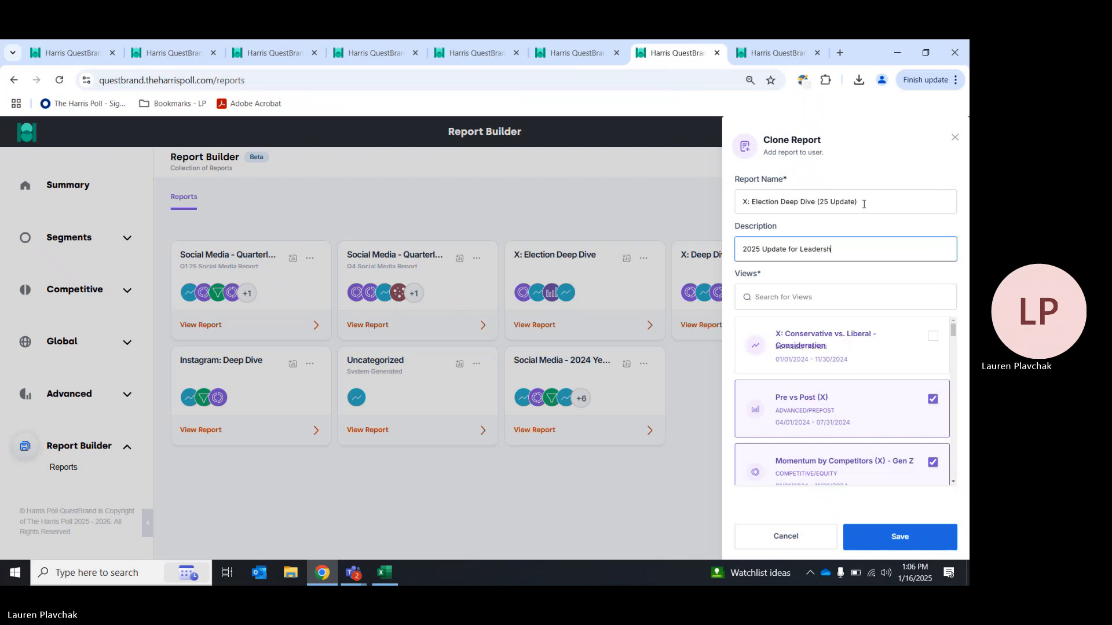
# - Add the Conservative vs. Liberal Consideration, Competitive Conversion Q4, Competitive Equity Gen Z and Trended, and Instagram Equity by Age Q4 views, and save the clone
pyautogui.click(934, 337)
pyautogui.scroll(-6, 889, 370)
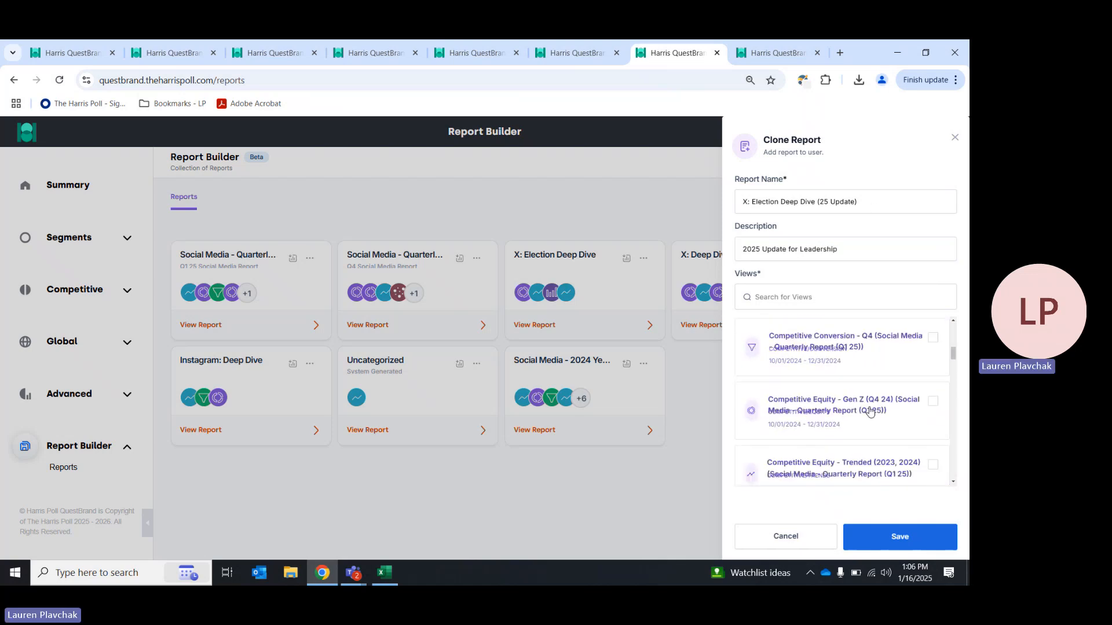
pyautogui.click(911, 369)
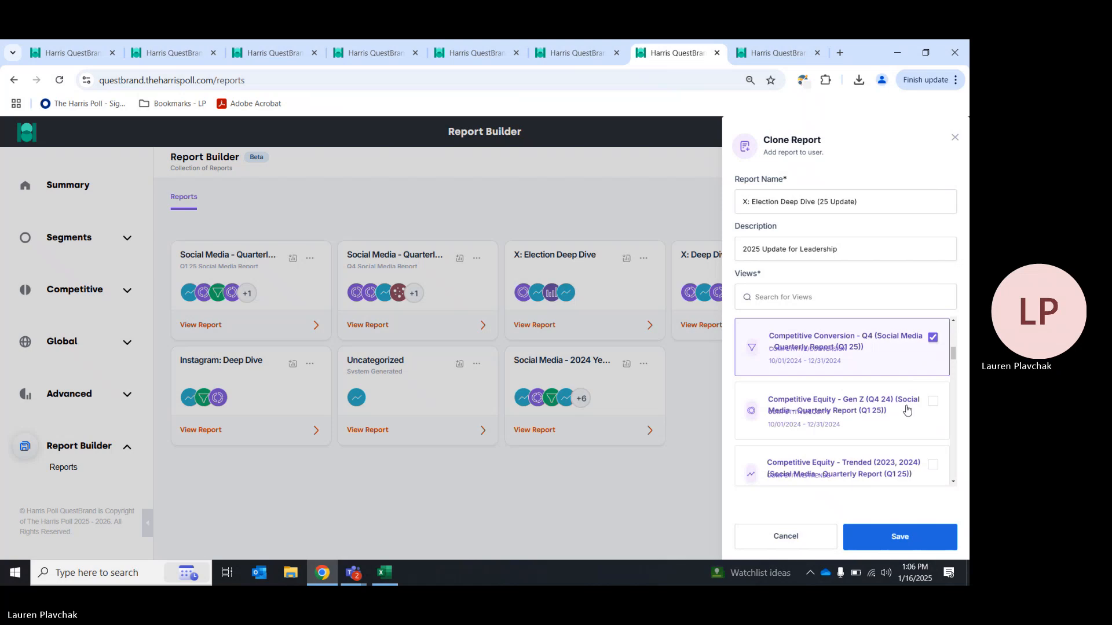
pyautogui.click(908, 409)
pyautogui.click(906, 454)
pyautogui.scroll(-5, 897, 423)
pyautogui.click(887, 359)
pyautogui.click(882, 414)
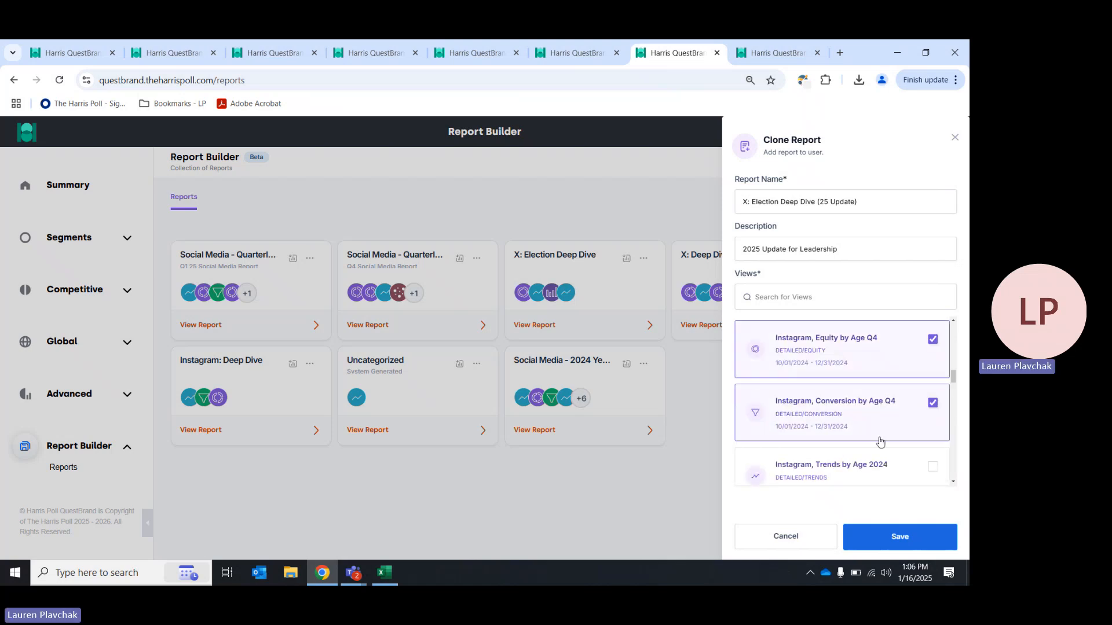
pyautogui.click(879, 439)
pyautogui.scroll(5, 883, 417)
pyautogui.scroll(6, 883, 416)
pyautogui.scroll(-4, 901, 464)
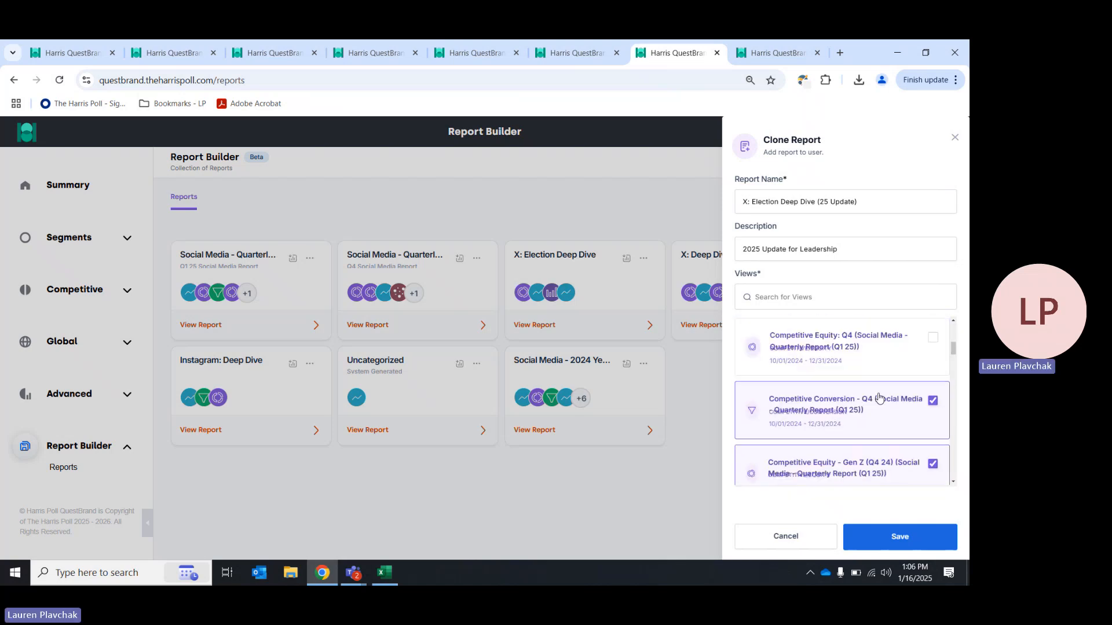
pyautogui.scroll(2, 879, 397)
pyautogui.scroll(-2, 898, 432)
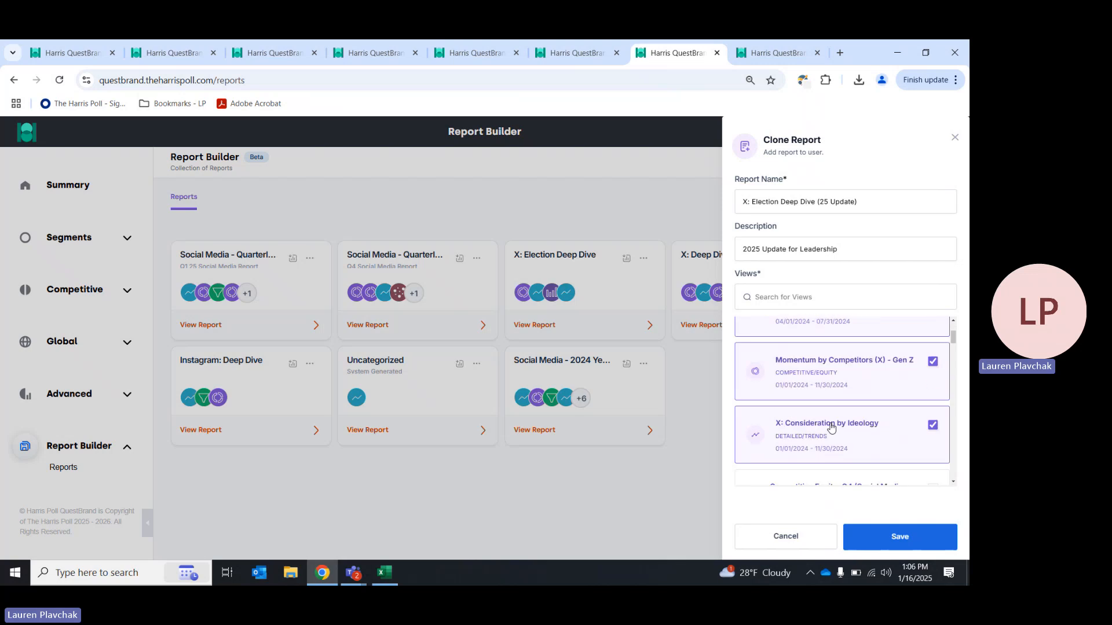
pyautogui.click(907, 536)
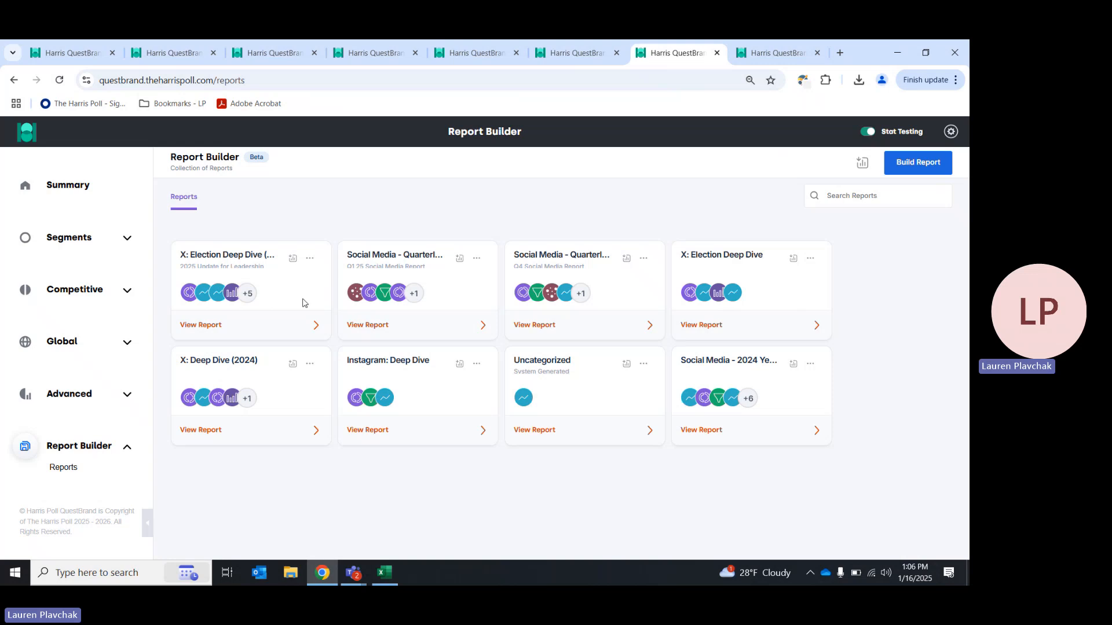
# - Open the cloned report and place Momentum Trended 2024 (Gen Z), Momentum by Competitors, Consideration by Ideology and Pre vs Post after Conservative vs. Liberal
pyautogui.click(281, 332)
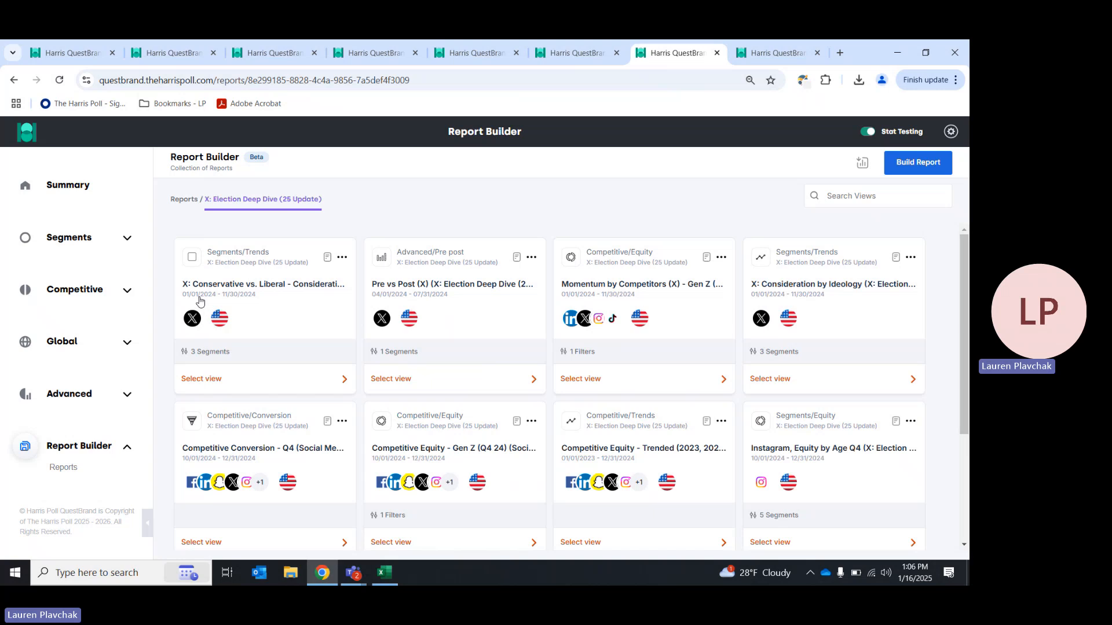
pyautogui.moveTo(662, 280); pyautogui.dragTo(546, 276)
pyautogui.moveTo(825, 294); pyautogui.dragTo(619, 289)
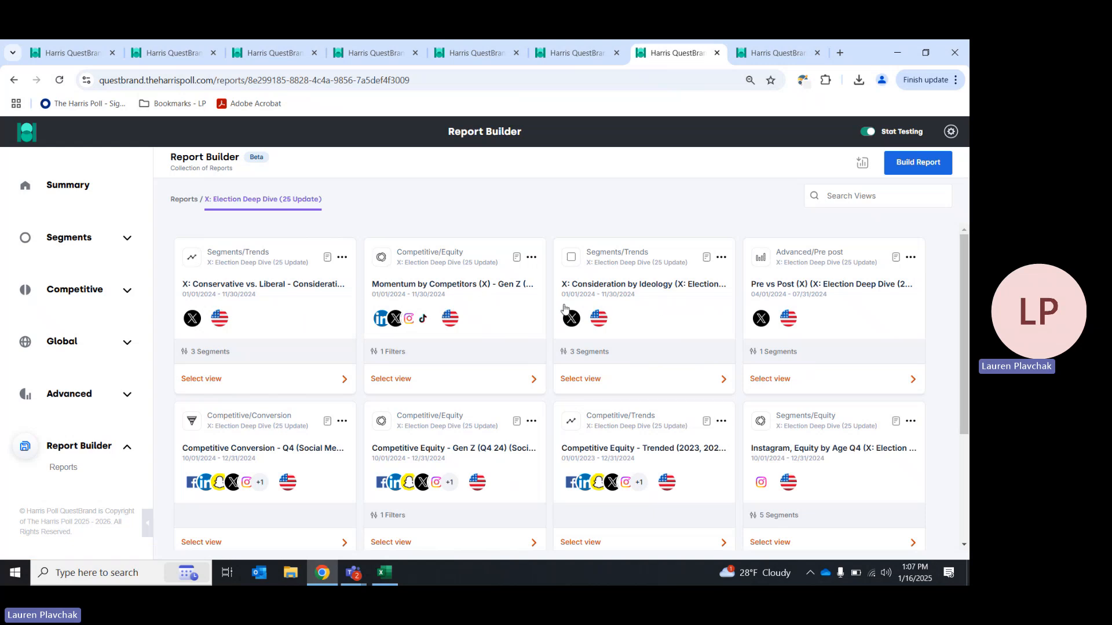
pyautogui.scroll(-3, 544, 285)
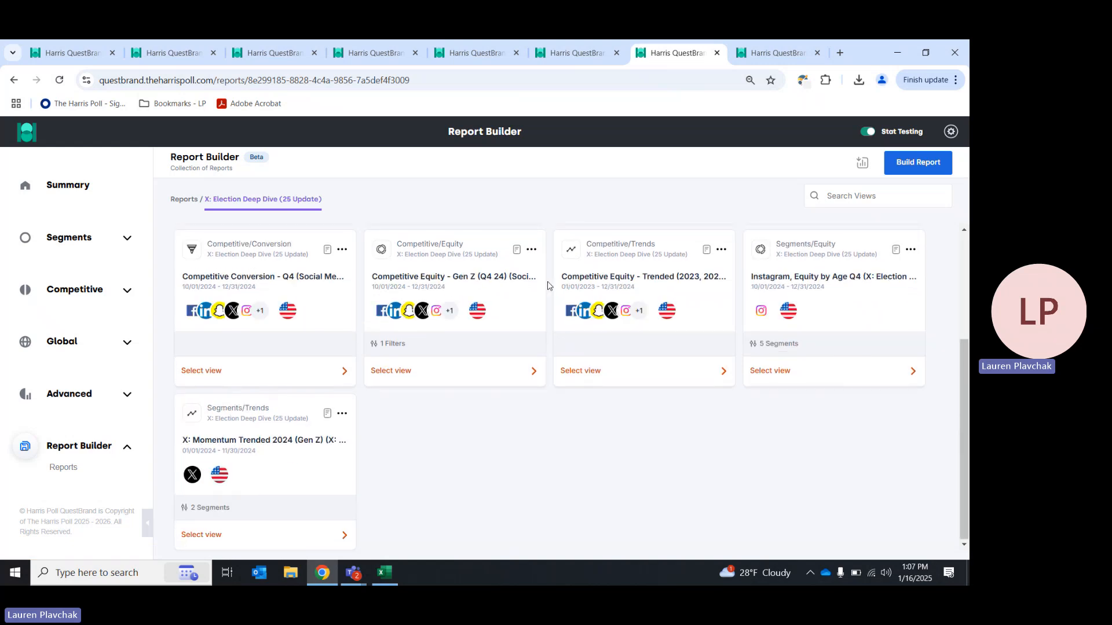
pyautogui.moveTo(286, 461); pyautogui.dragTo(484, 349)
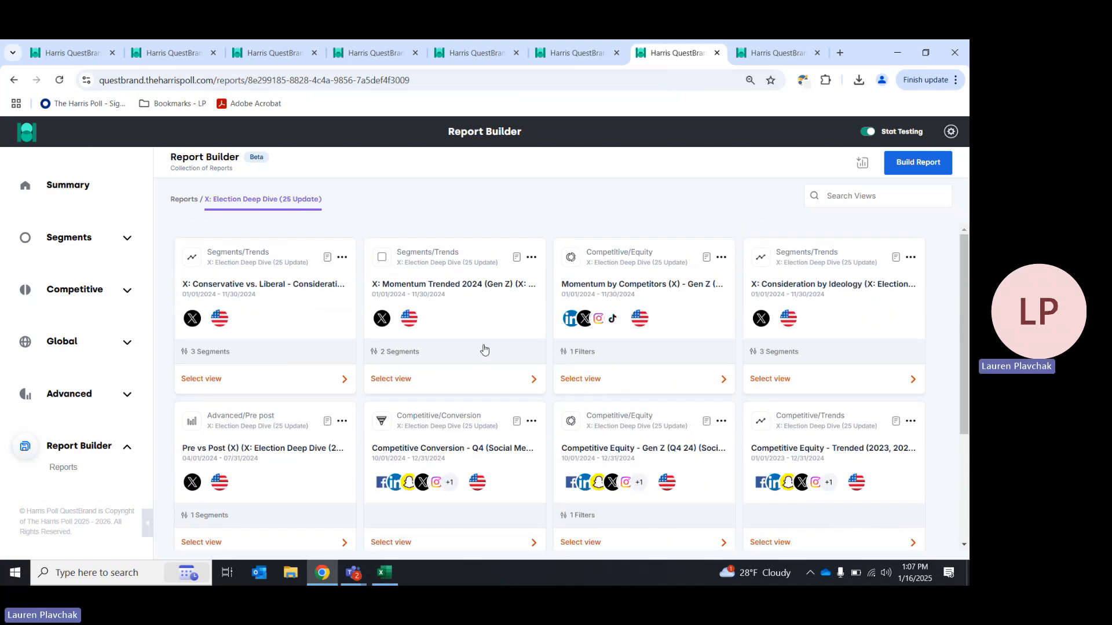
# - Return from the cloned report to the report collection
pyautogui.click(186, 199)
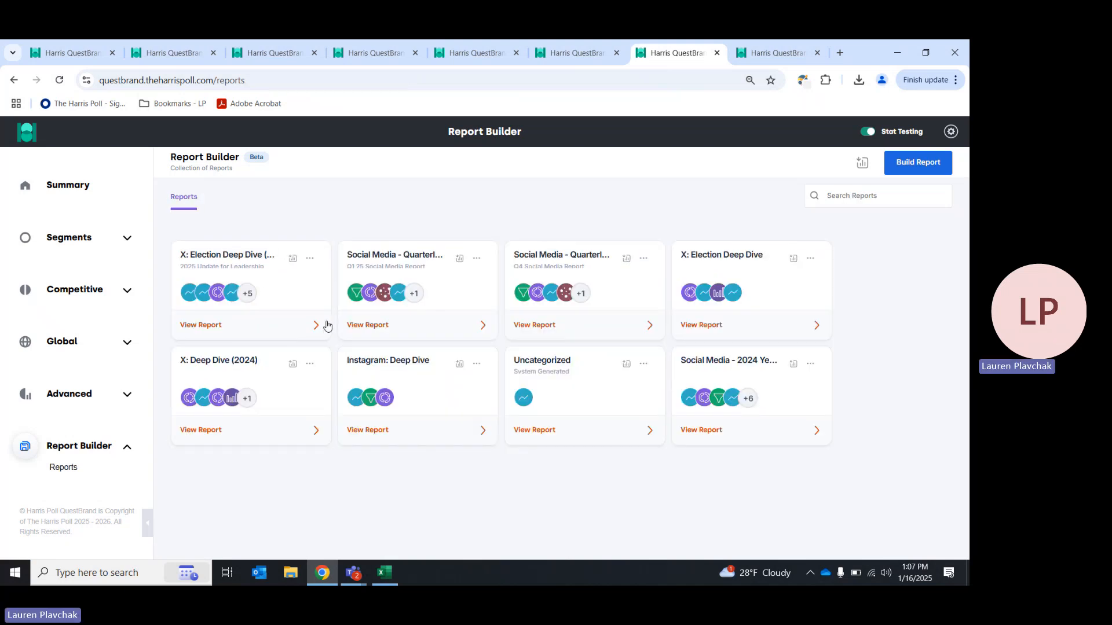
pyautogui.click(310, 260)
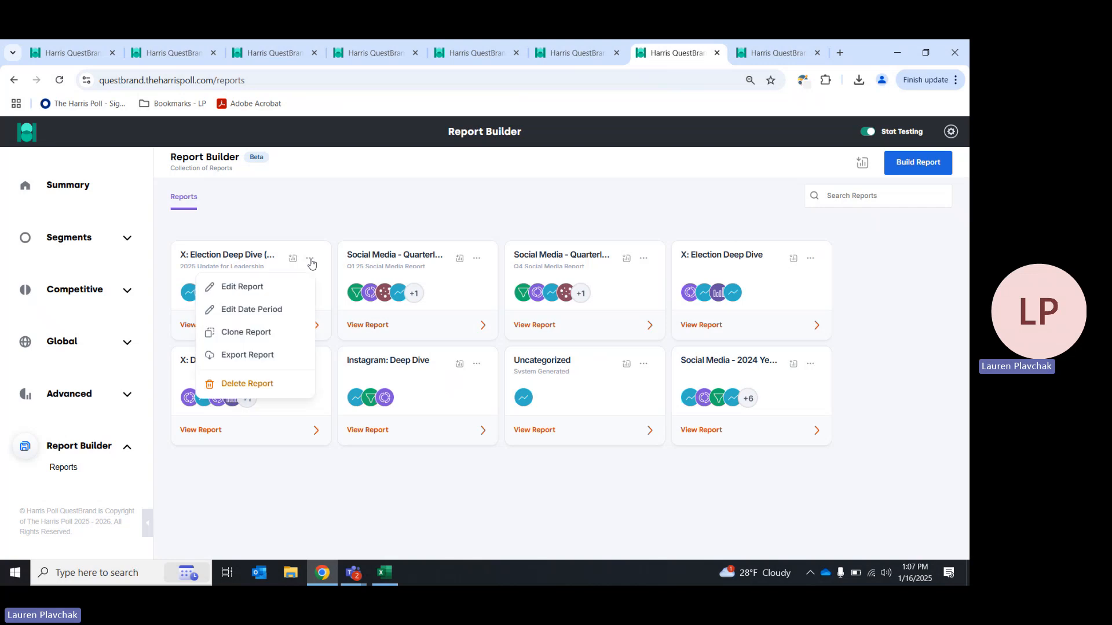
pyautogui.click(274, 319)
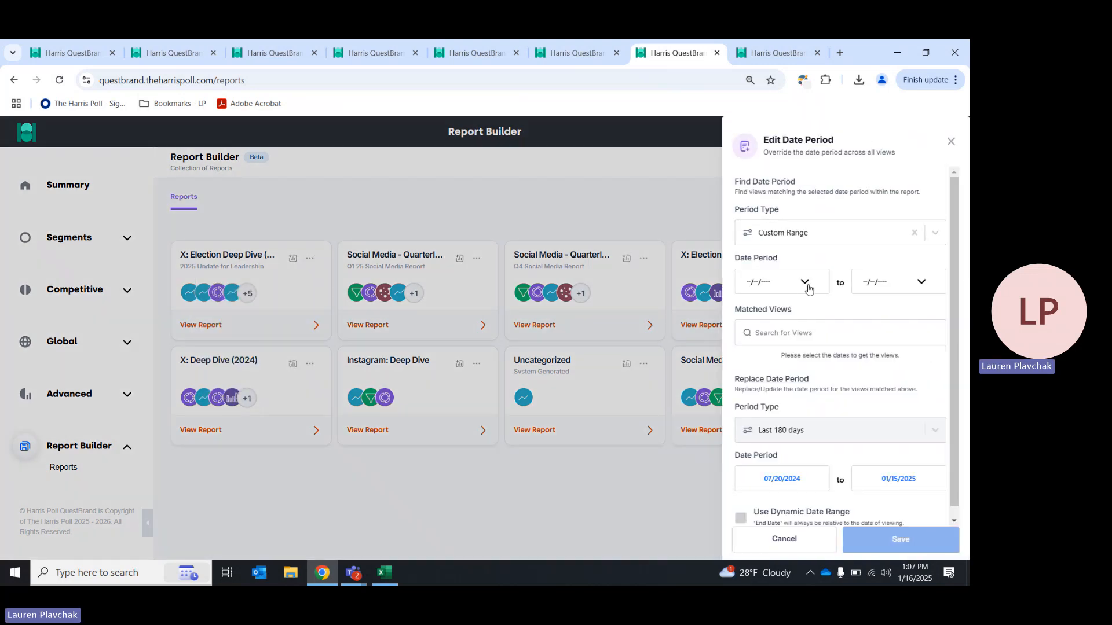
pyautogui.click(805, 282)
pyautogui.click(752, 310)
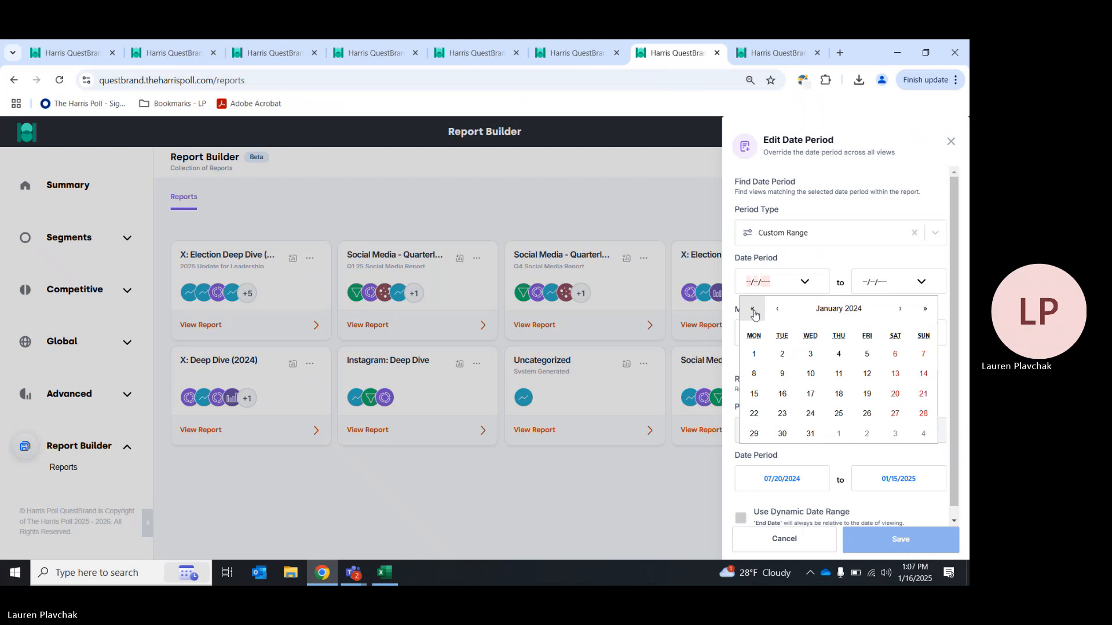
pyautogui.click(753, 355)
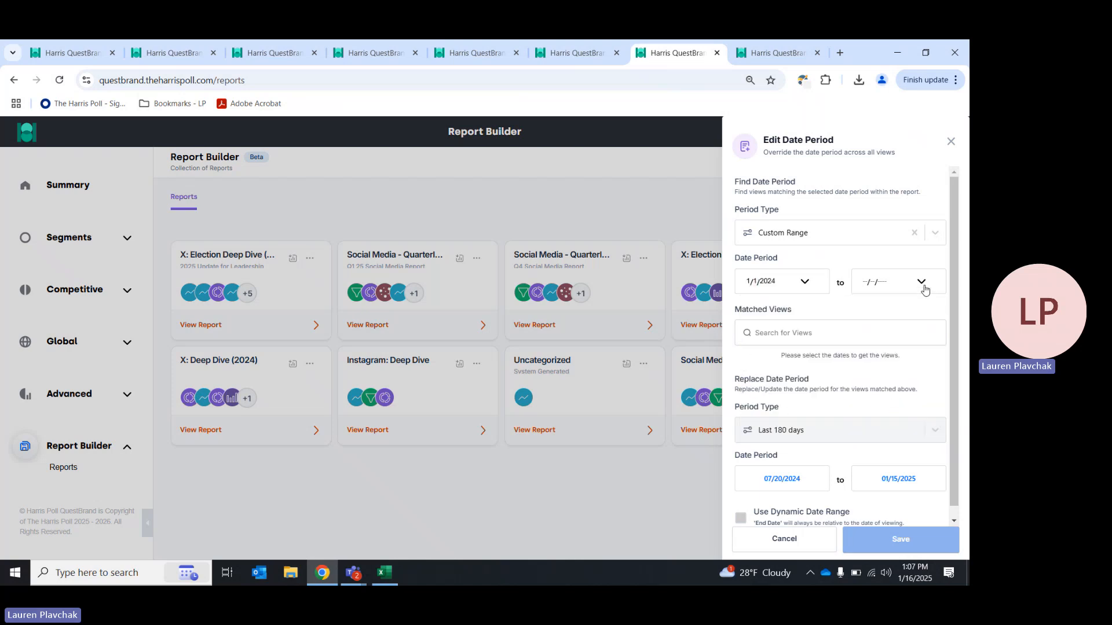
pyautogui.click(922, 282)
pyautogui.doubleClick(783, 309)
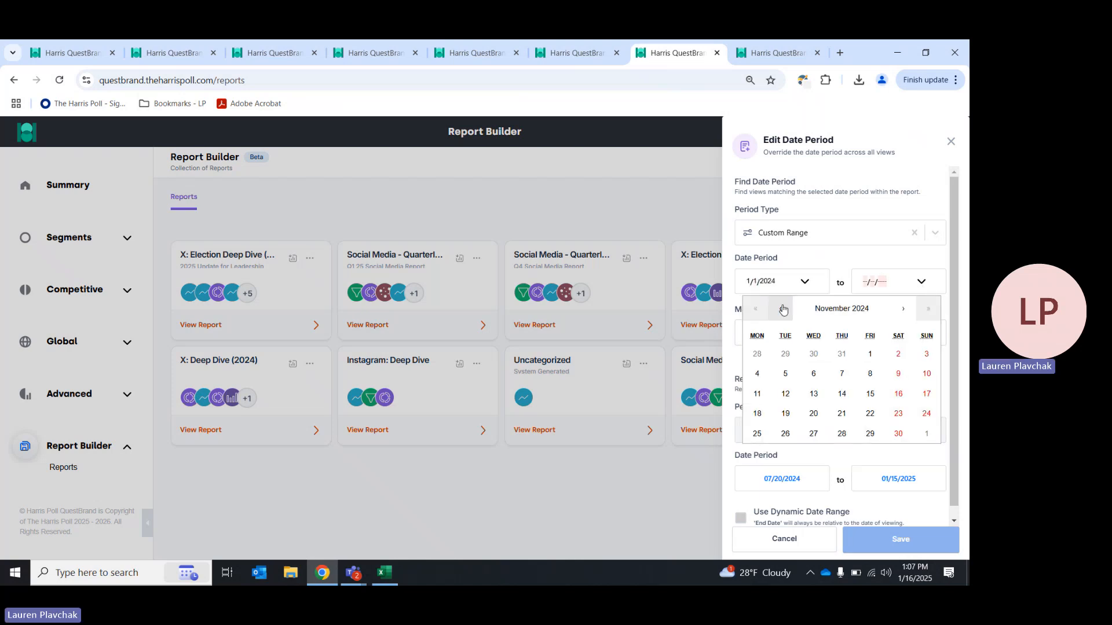
pyautogui.click(898, 434)
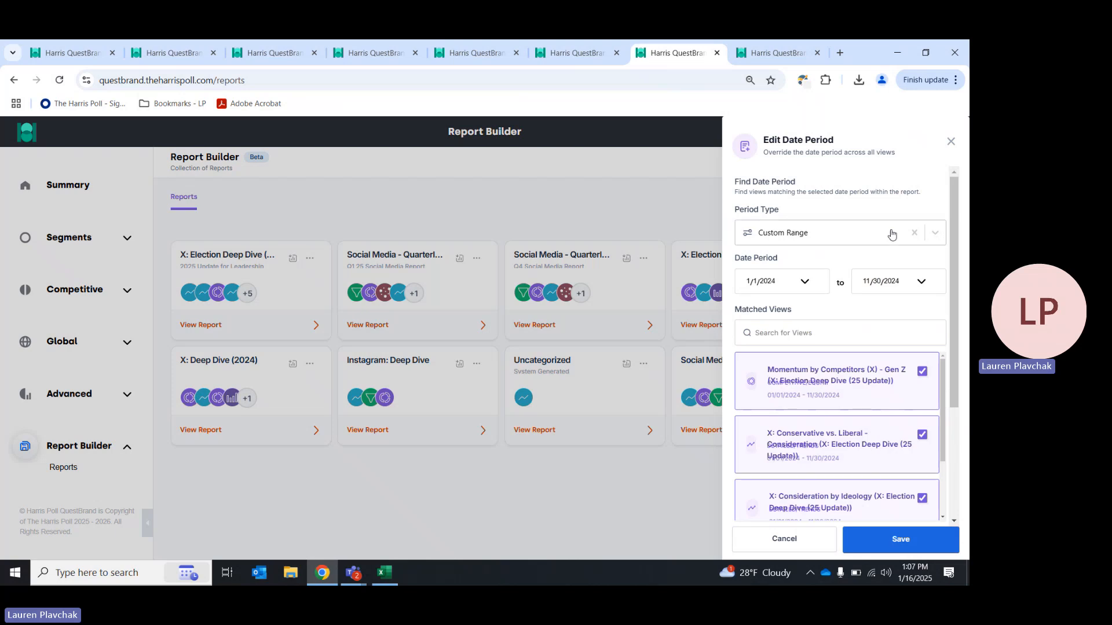
pyautogui.scroll(-6, 849, 412)
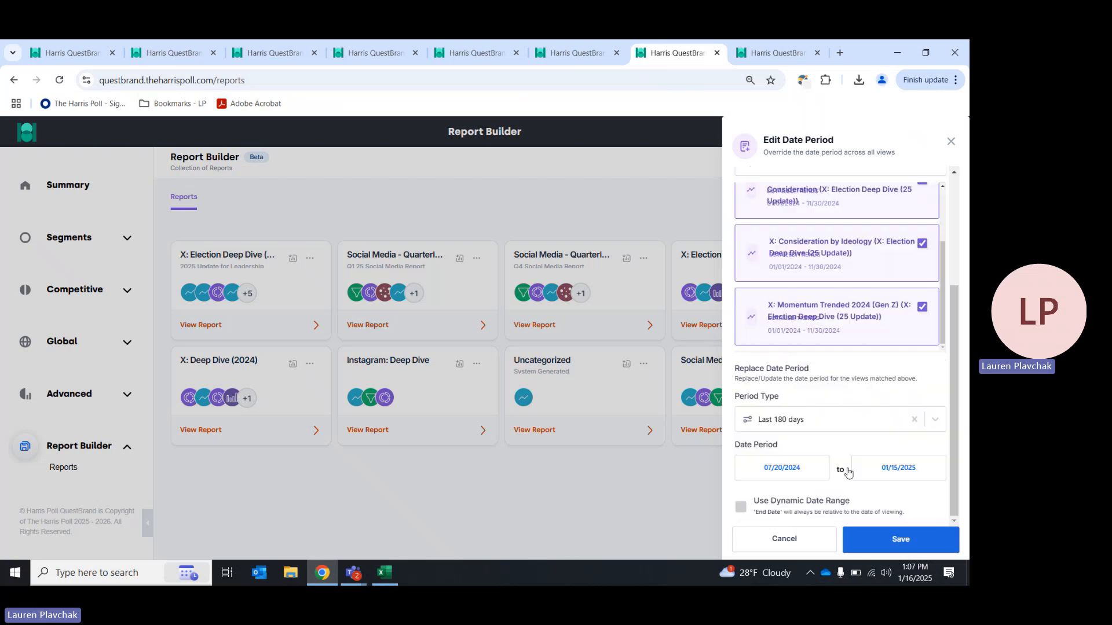
pyautogui.scroll(2, 848, 472)
pyautogui.moveTo(954, 365); pyautogui.dragTo(952, 486)
pyautogui.click(934, 421)
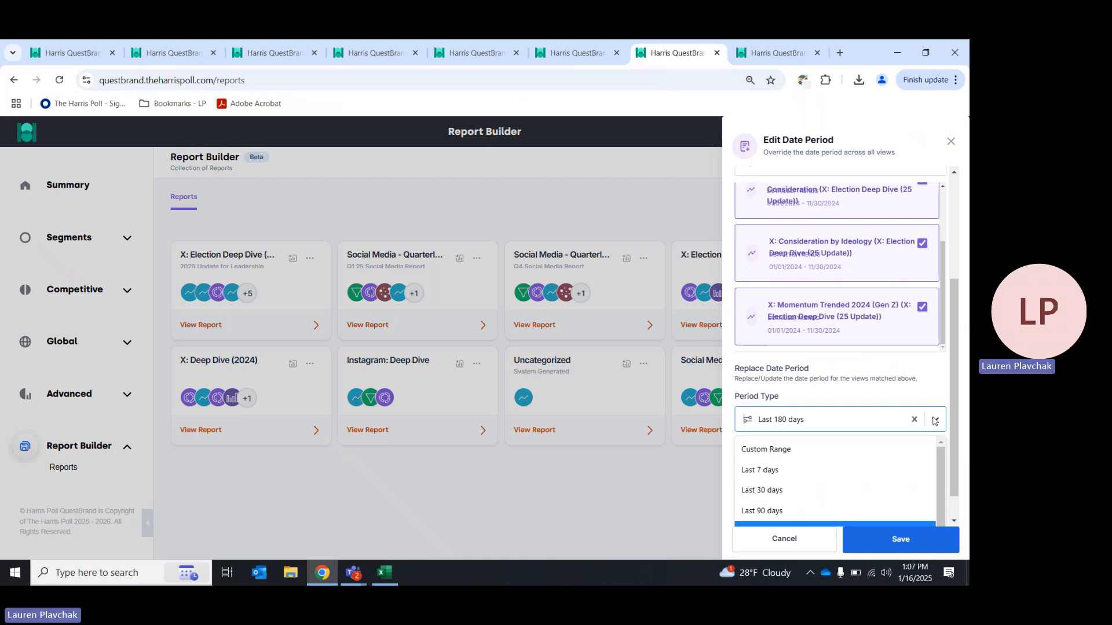
pyautogui.click(765, 449)
pyautogui.click(804, 468)
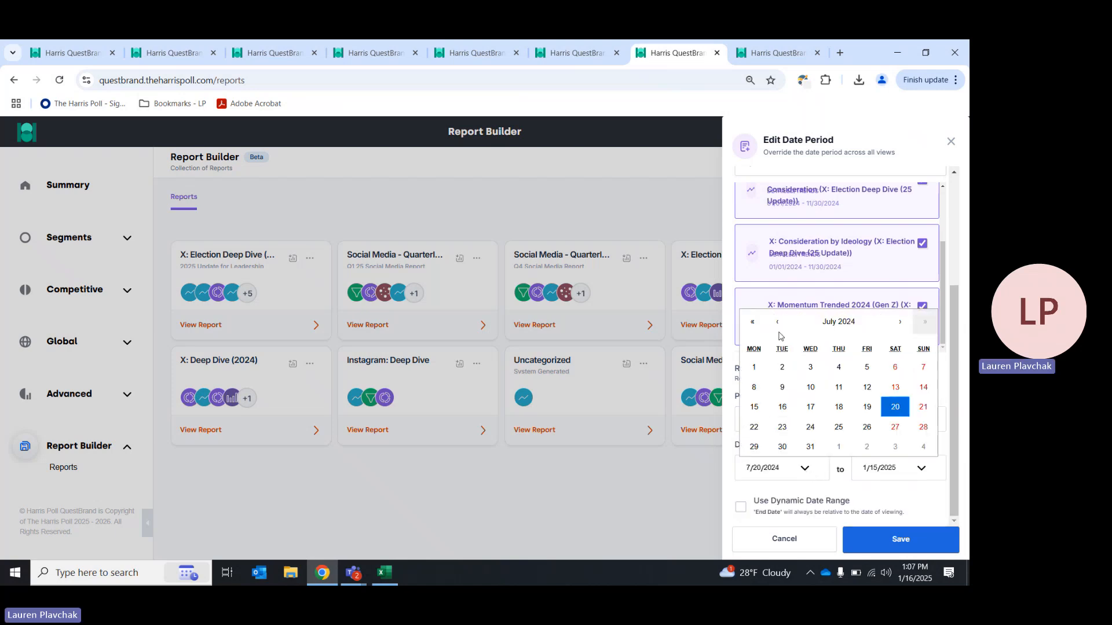
pyautogui.click(752, 322)
pyautogui.tripleClick(908, 309)
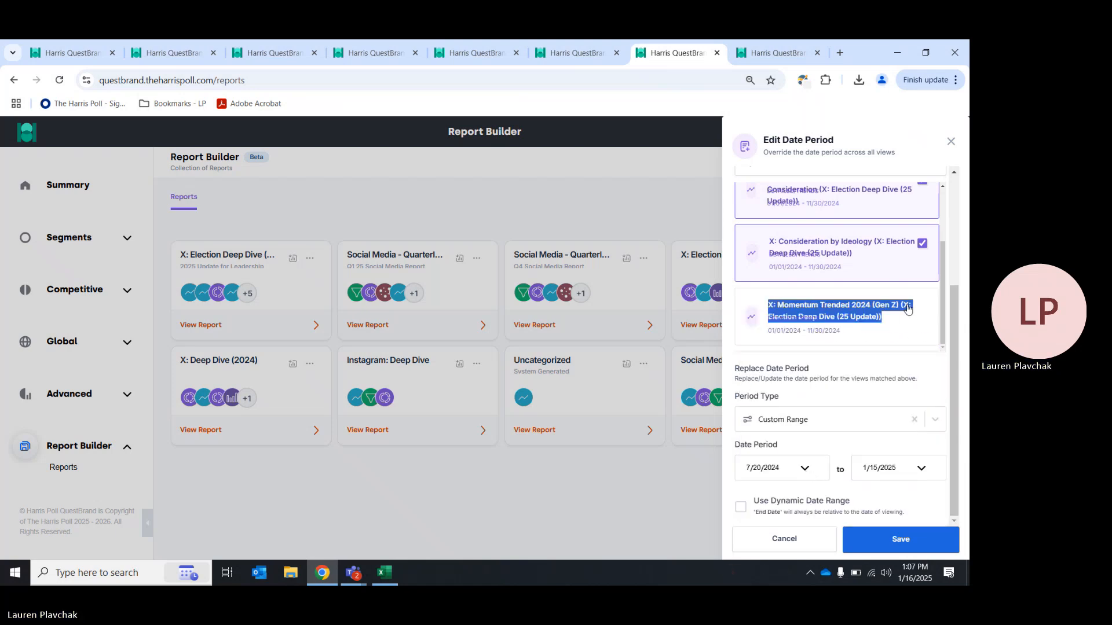
pyautogui.press('Escape')
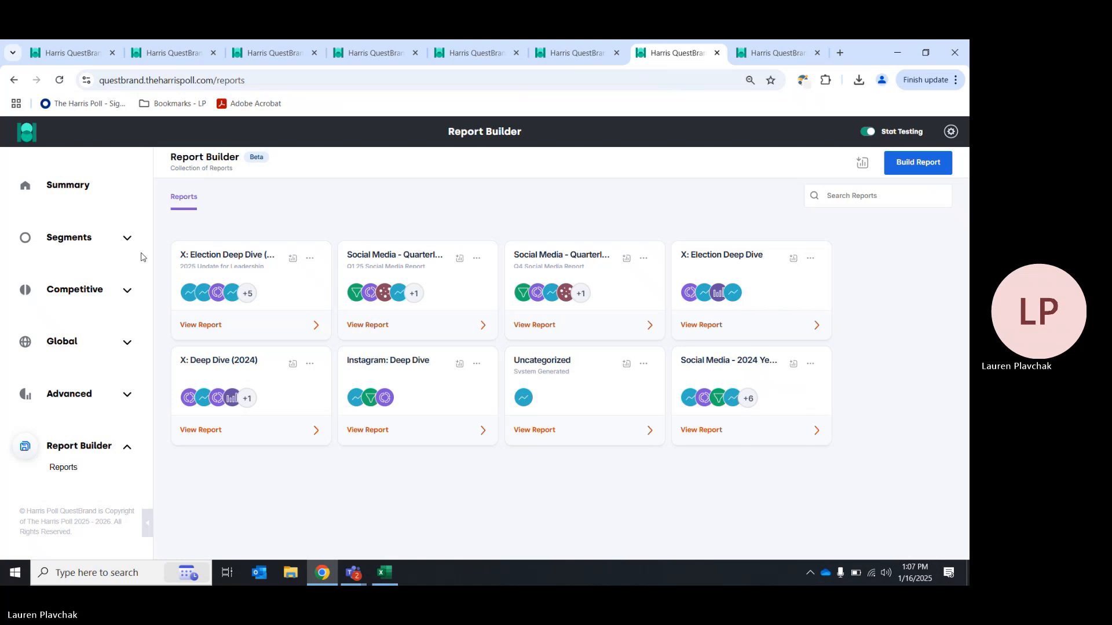
# - Edit the date period of "X: Election Deep Dive (25 Update)", finding its views by a custom range that starts on 1/1/2024
pyautogui.click(310, 259)
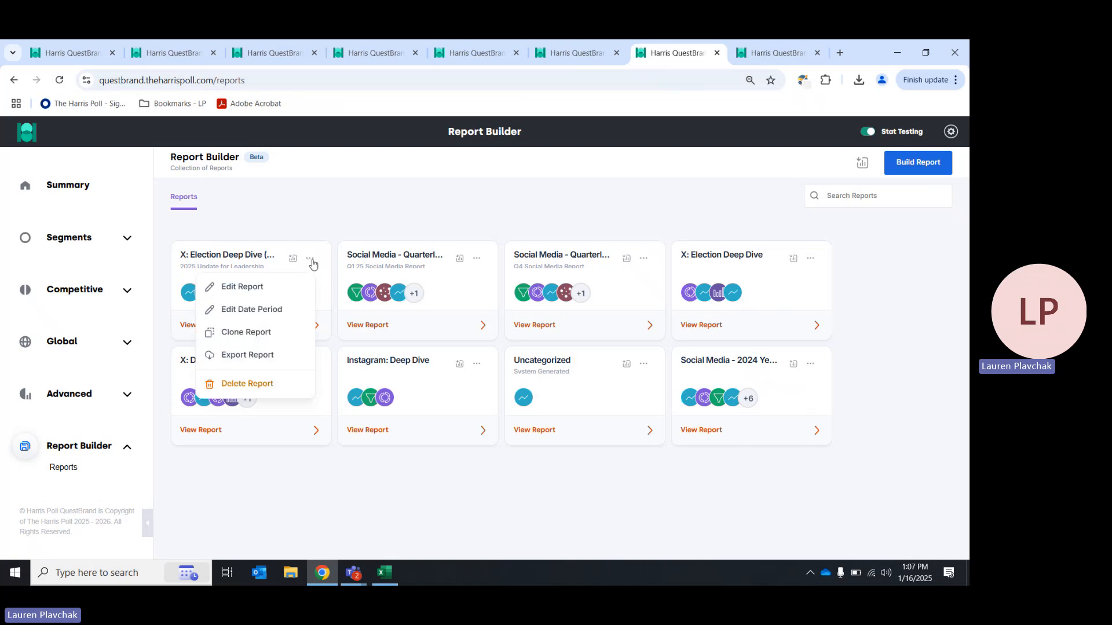
pyautogui.click(272, 311)
pyautogui.click(827, 240)
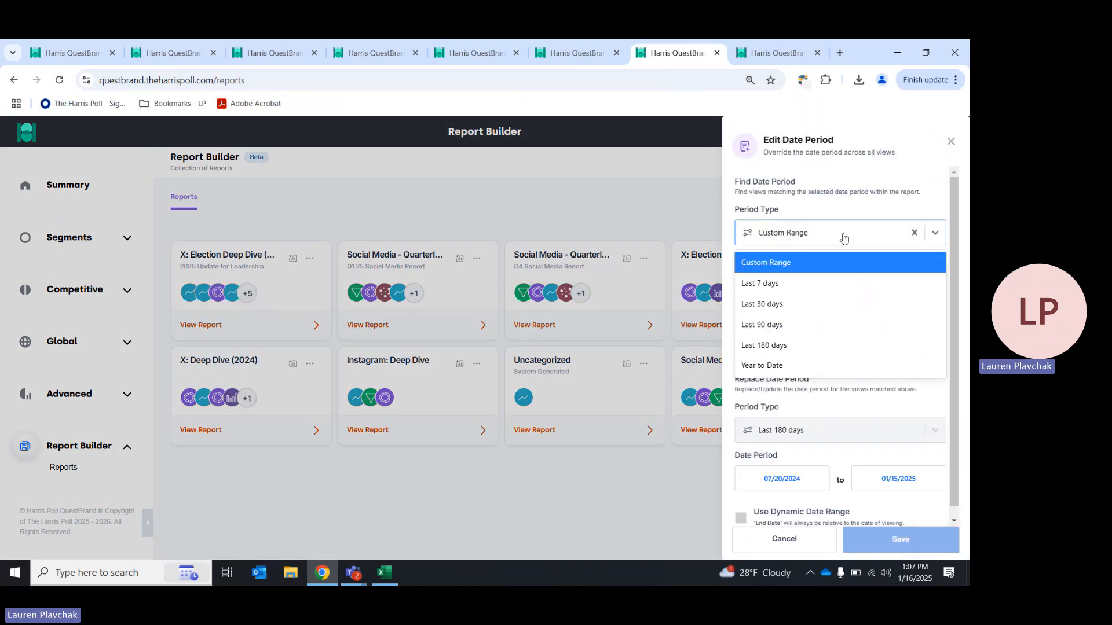
pyautogui.click(785, 260)
pyautogui.click(798, 289)
pyautogui.click(752, 309)
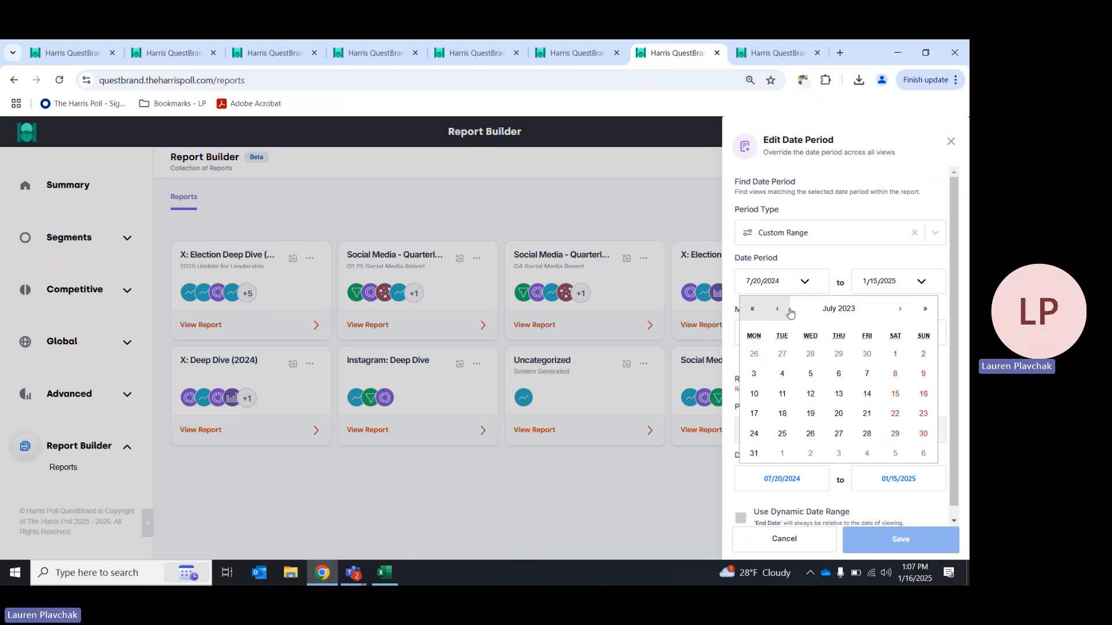
pyautogui.click(901, 311)
pyautogui.click(901, 310)
pyautogui.click(901, 311)
pyautogui.click(901, 311)
pyautogui.click(901, 310)
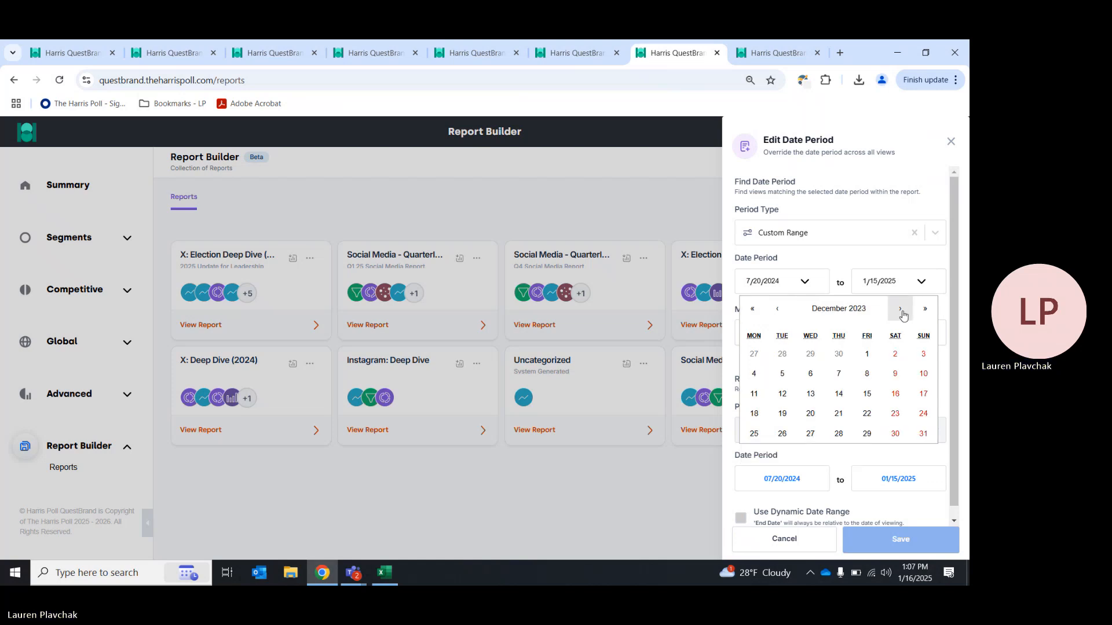
pyautogui.click(901, 310)
pyautogui.click(753, 354)
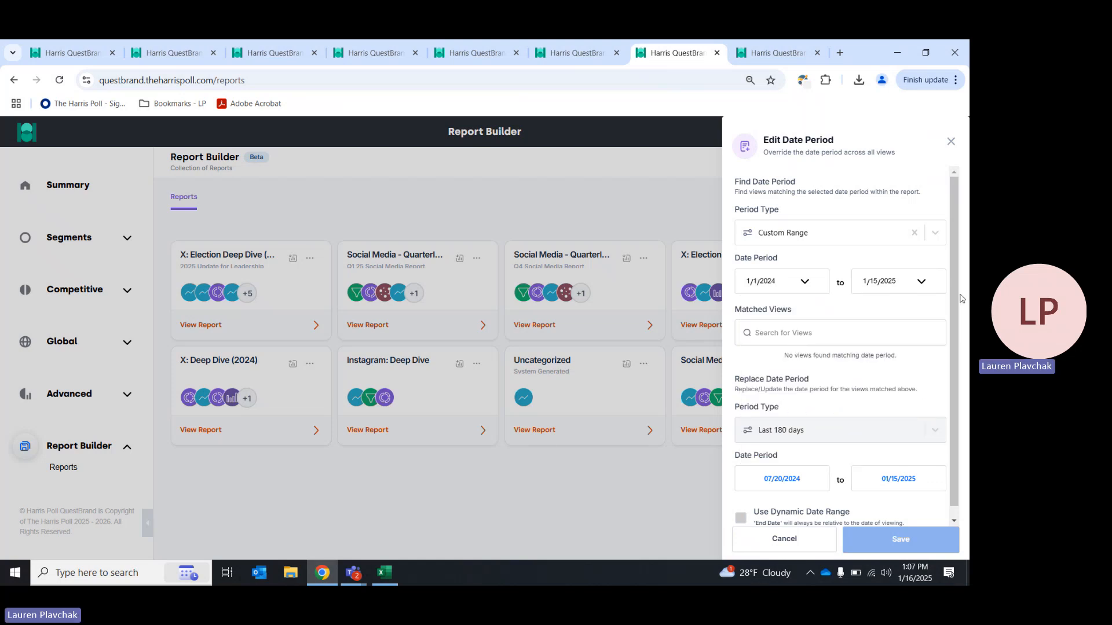
# - Set the end of the range for finding views to 11/30/2024 and review the matched views
pyautogui.click(920, 282)
pyautogui.click(777, 309)
pyautogui.click(774, 309)
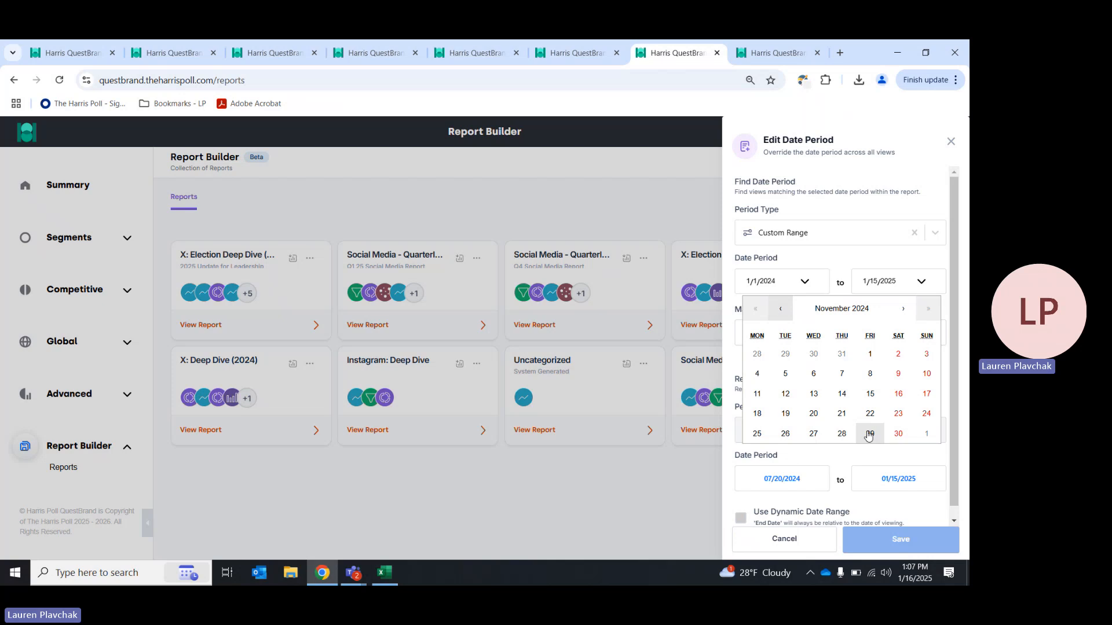
pyautogui.click(898, 434)
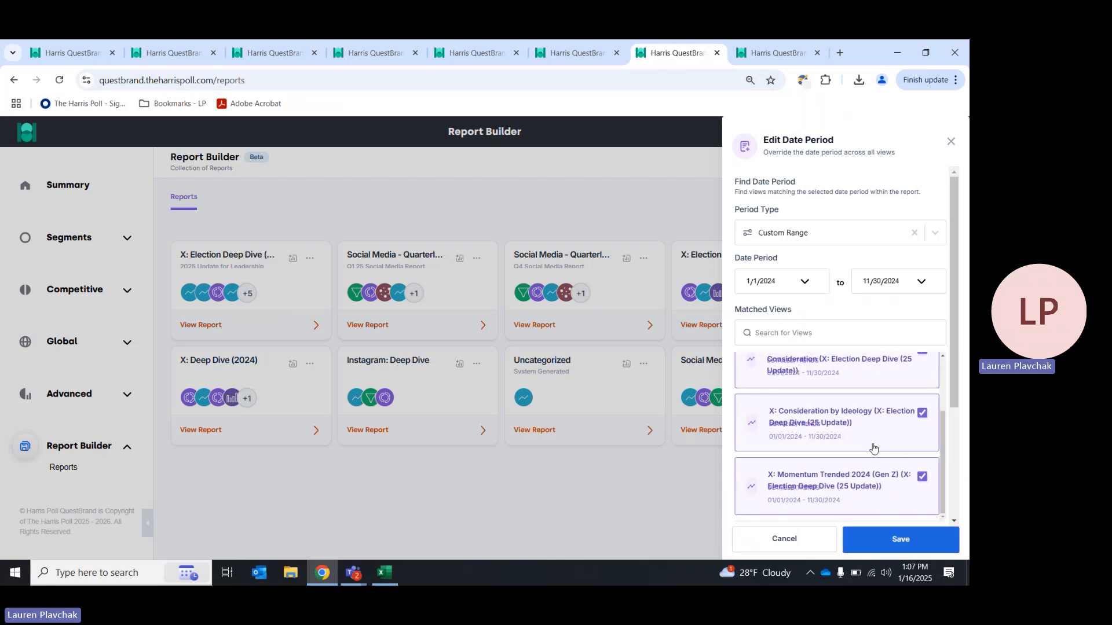
pyautogui.scroll(-2, 885, 386)
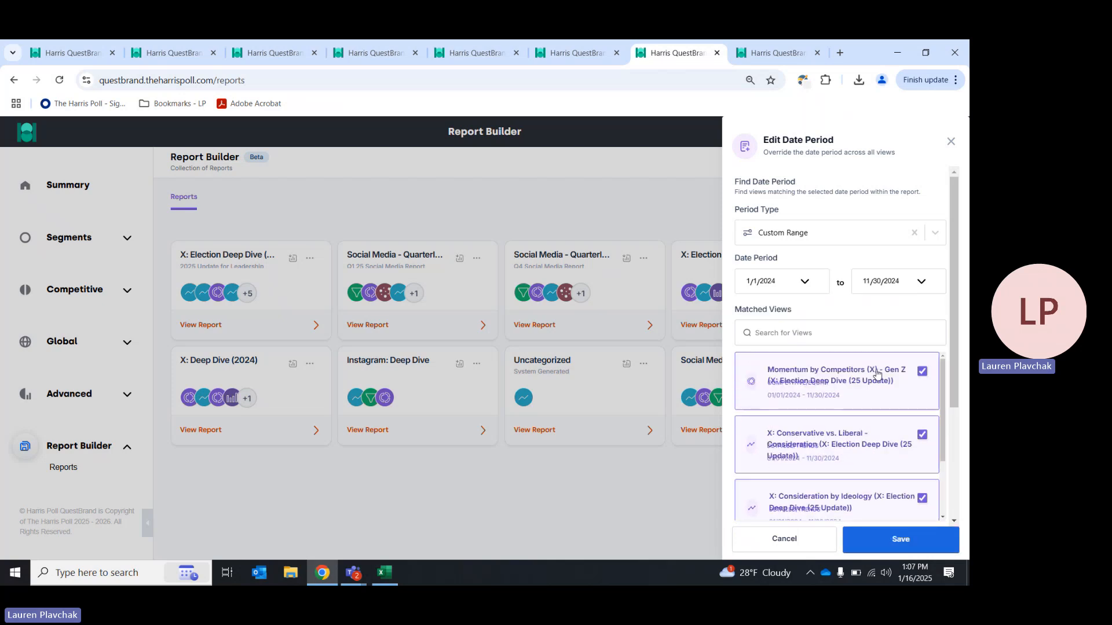
# - Replace the matched views' date period with a custom range from 1/1/2024 to 1/15/2025 and save the change
pyautogui.scroll(-3, 843, 390)
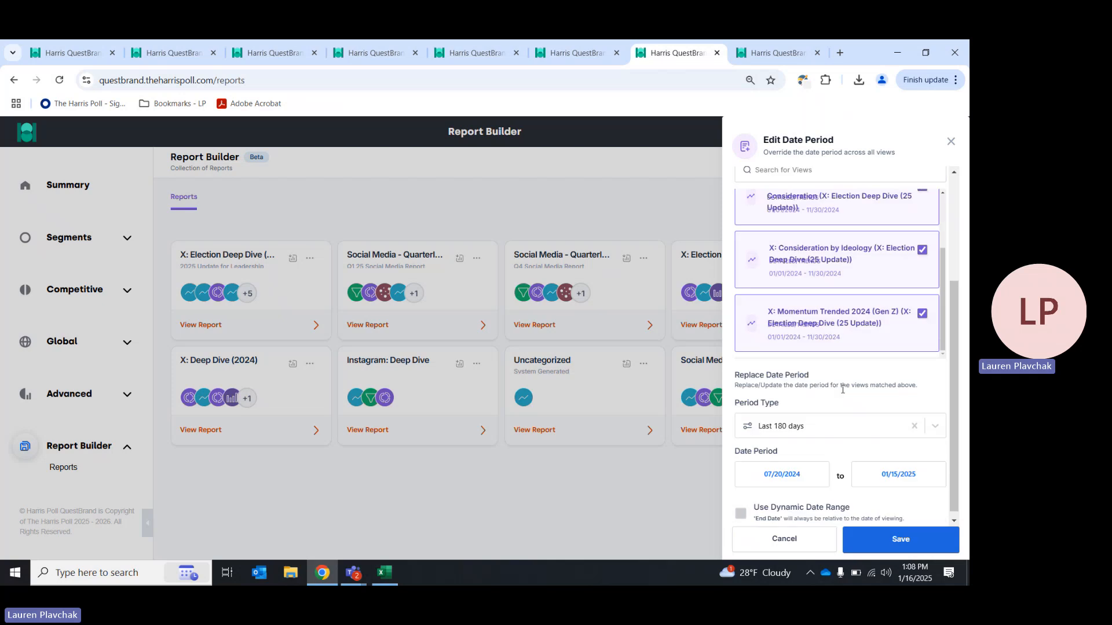
pyautogui.click(799, 419)
pyautogui.click(789, 449)
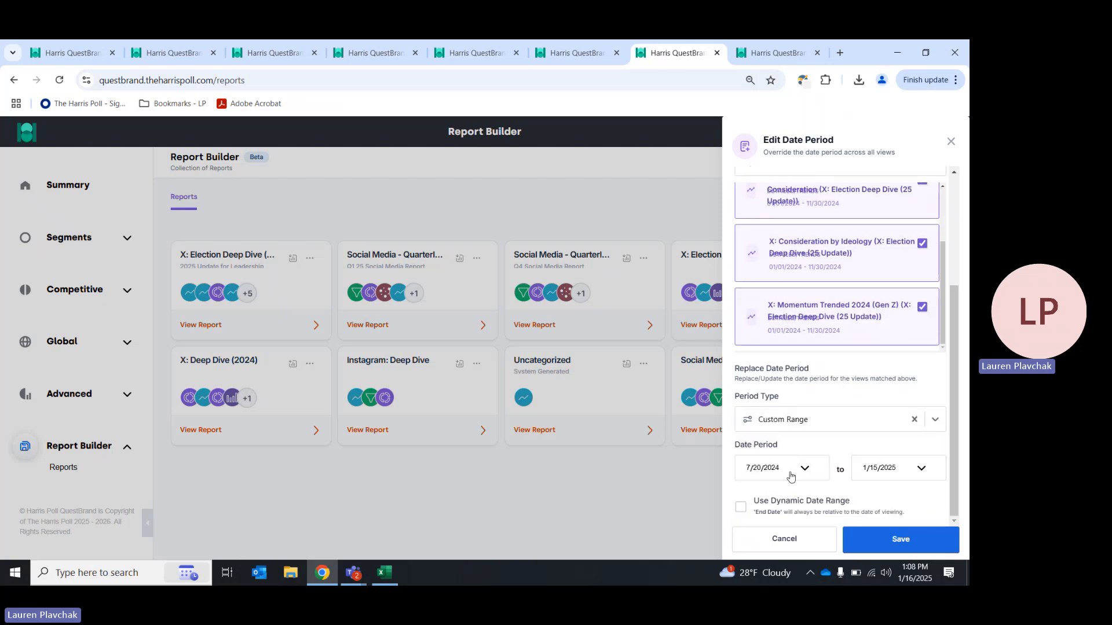
pyautogui.click(790, 468)
pyautogui.click(777, 322)
pyautogui.click(777, 322)
pyautogui.click(777, 322)
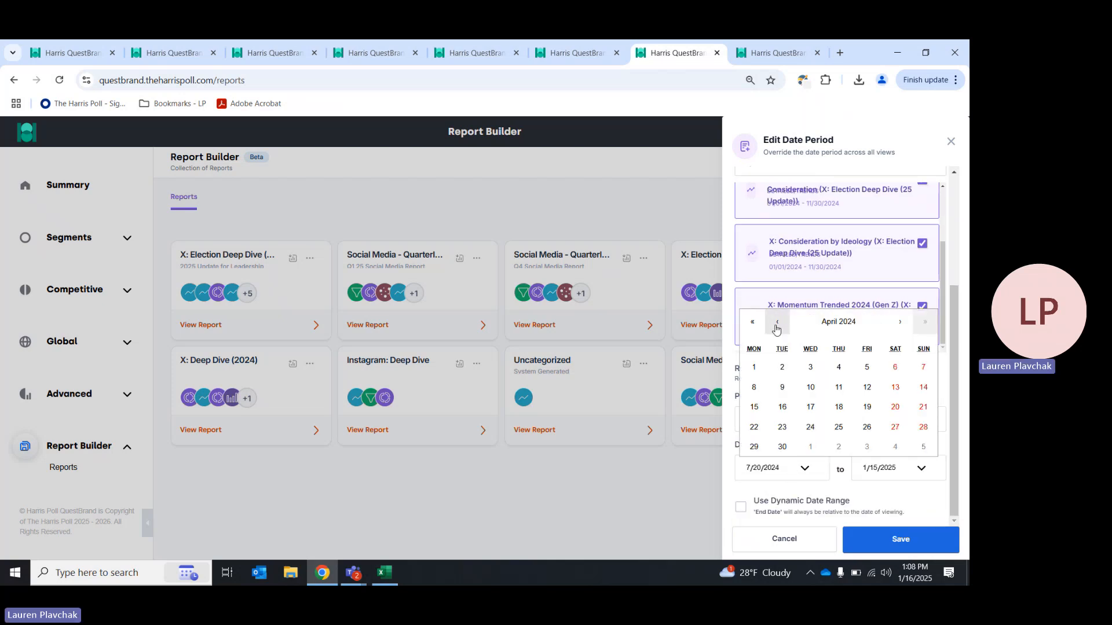
pyautogui.click(777, 322)
pyautogui.click(777, 322)
pyautogui.click(777, 323)
pyautogui.click(754, 367)
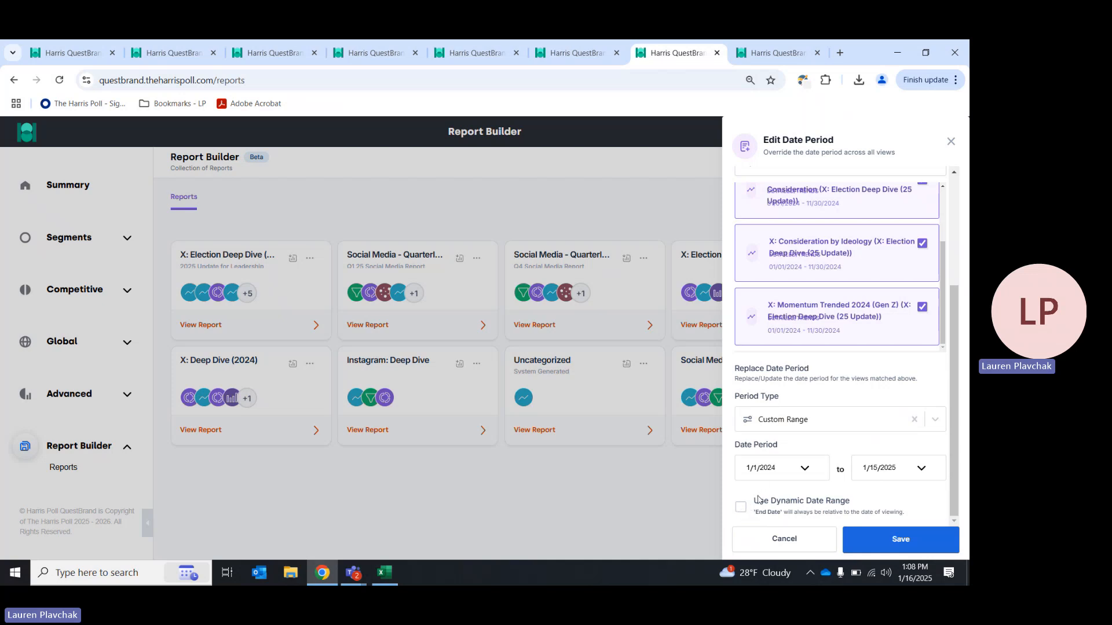
pyautogui.click(914, 545)
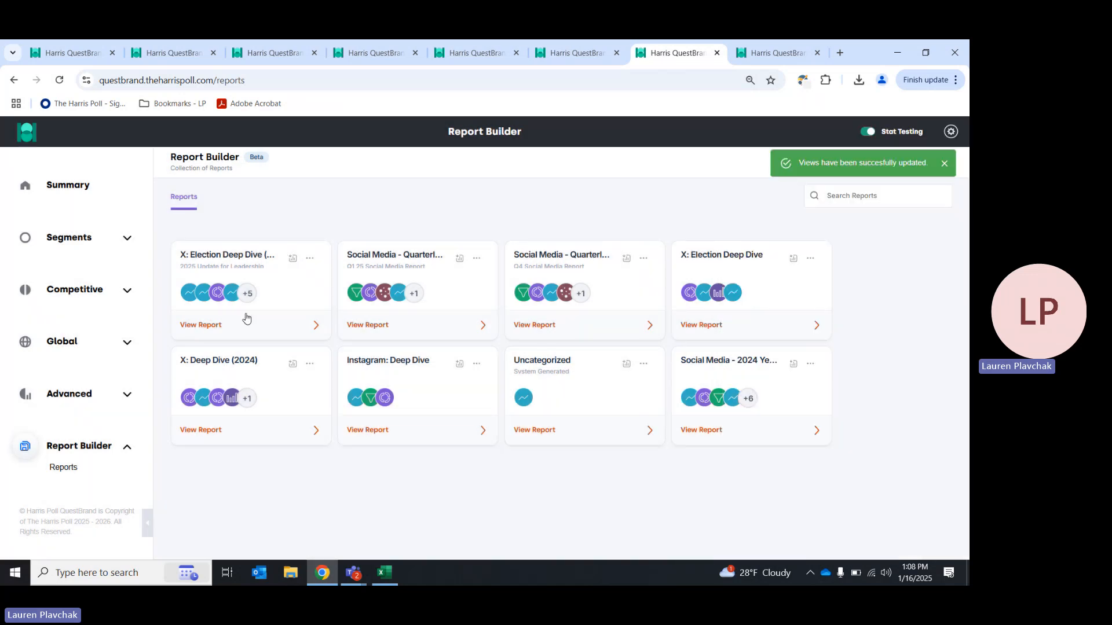
# - Check the dates in the updated report, examine its "X: Conservative vs. Liberal" consideration trend, and return to the report collection
pyautogui.click(211, 323)
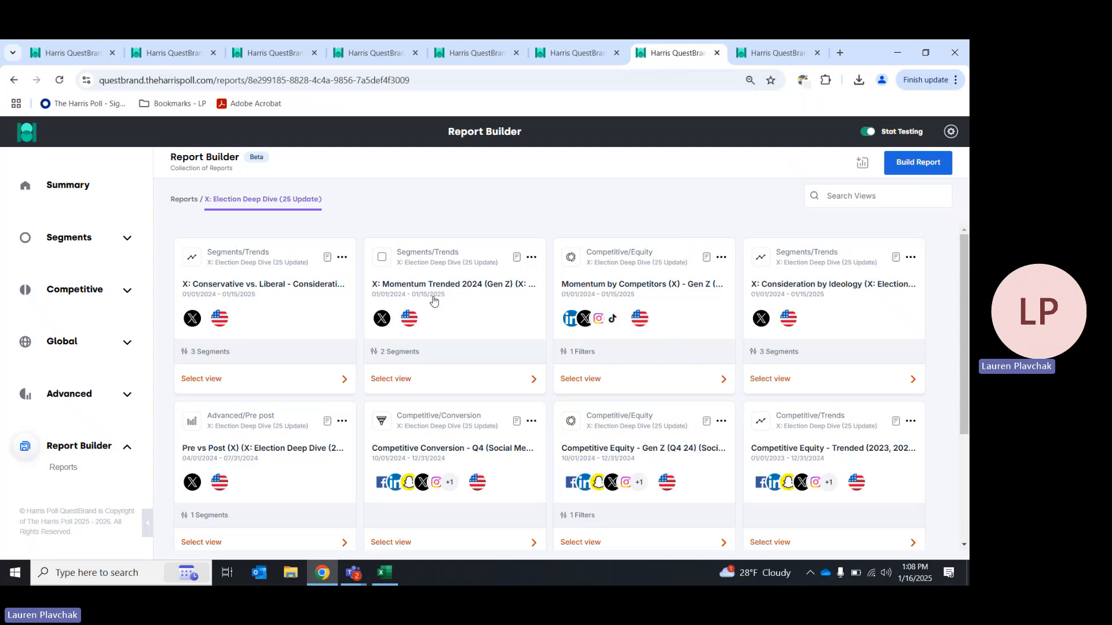
pyautogui.click(294, 287)
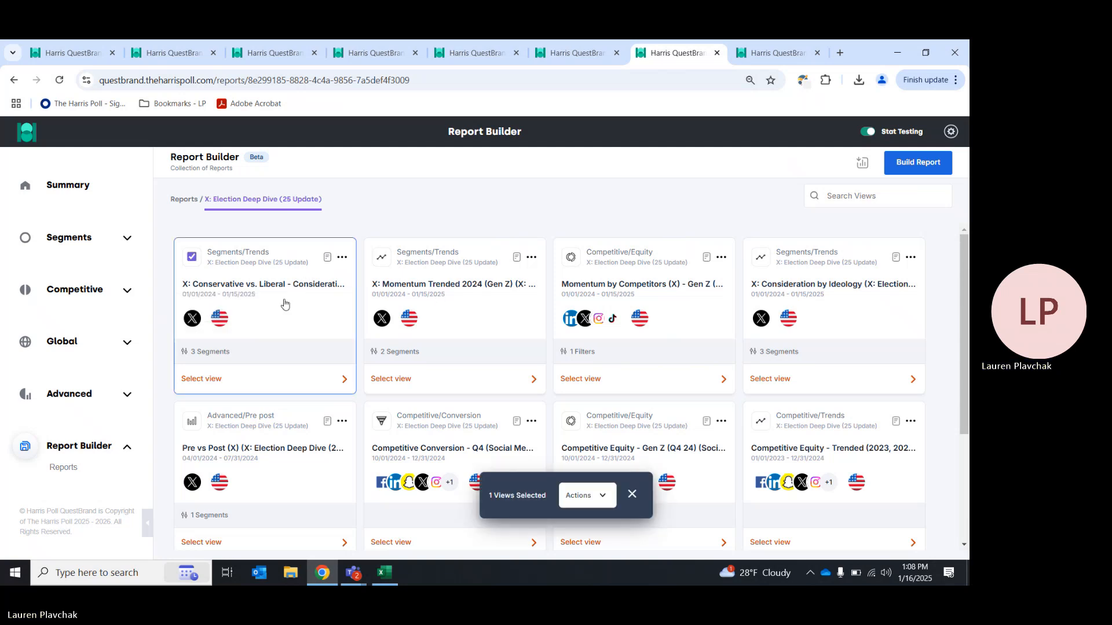
pyautogui.click(205, 378)
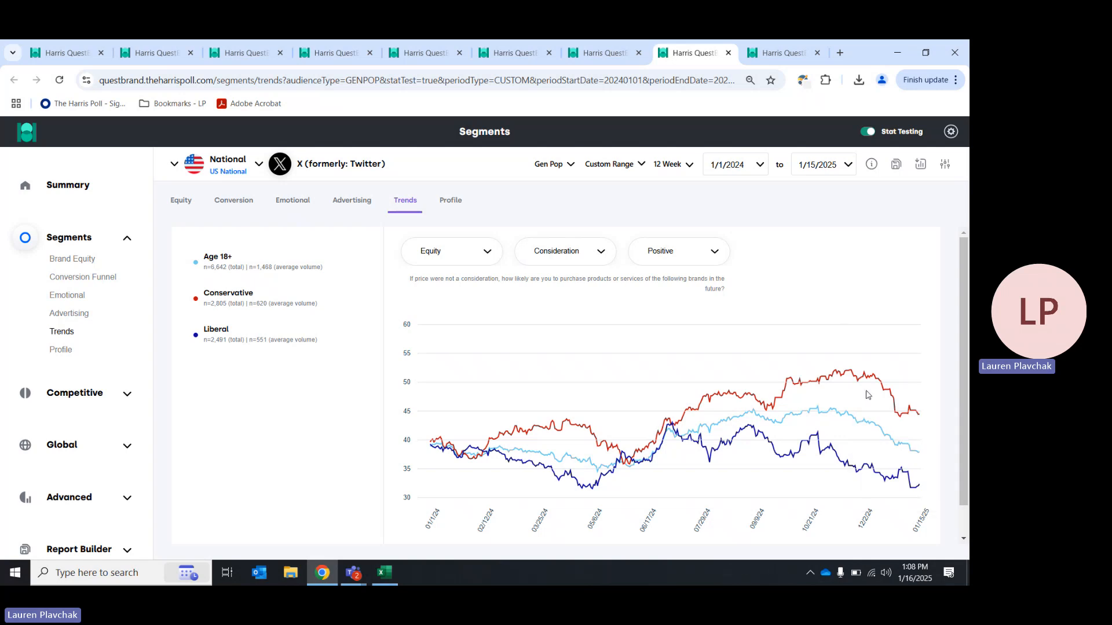
pyautogui.moveTo(873, 380)
pyautogui.click(128, 550)
pyautogui.click(63, 468)
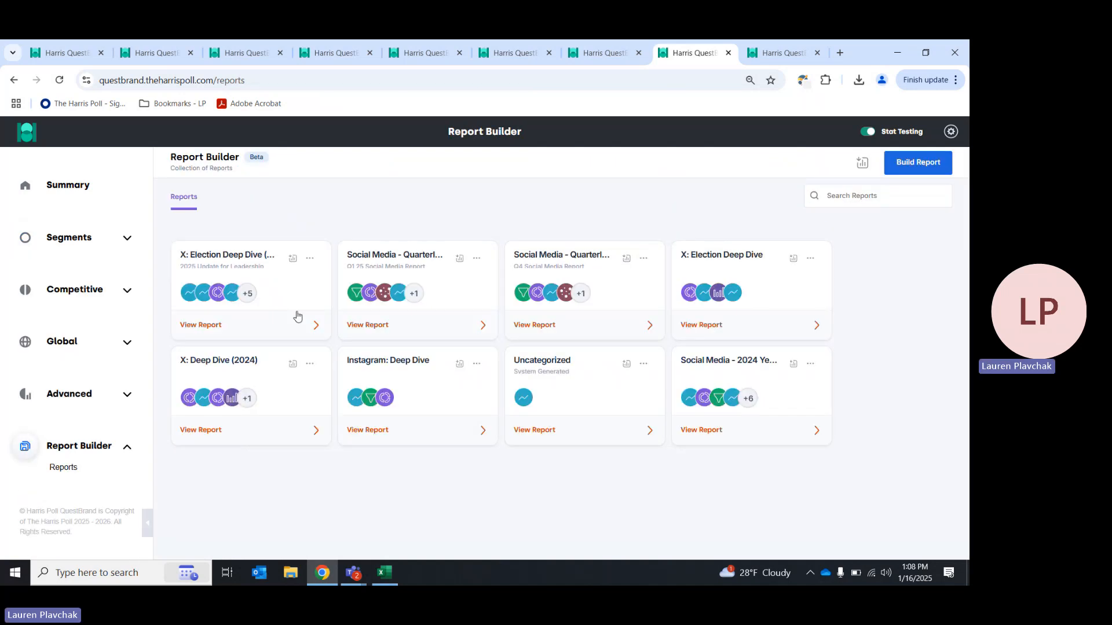
# - Export "X: Election Deep Dive (25 Update)" to Excel and PPT, and open the list of exported files
pyautogui.click(293, 261)
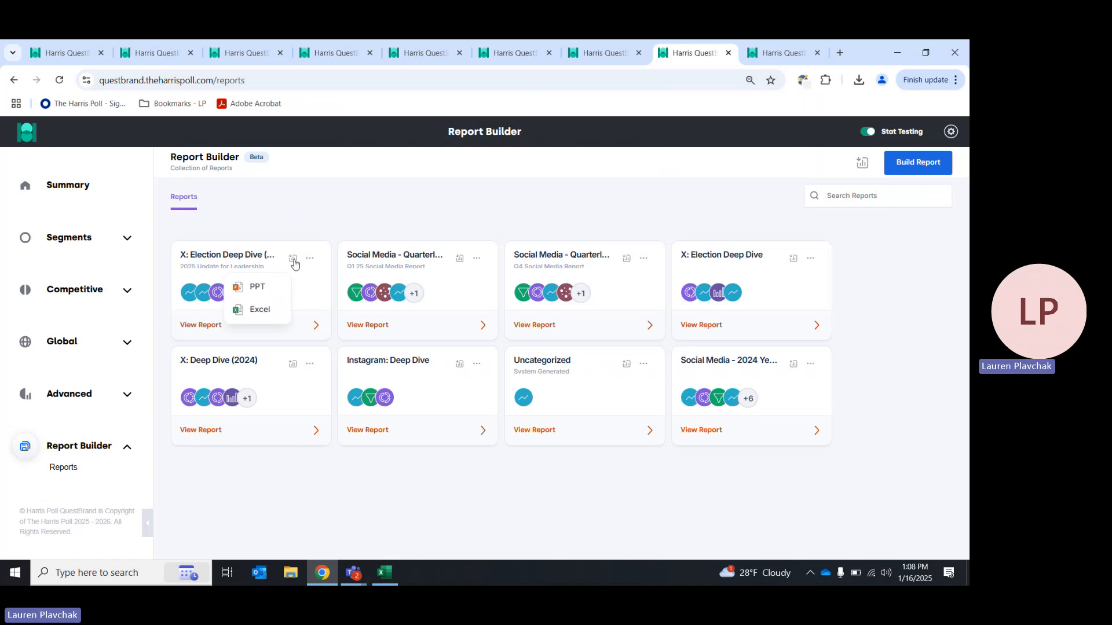
pyautogui.click(254, 312)
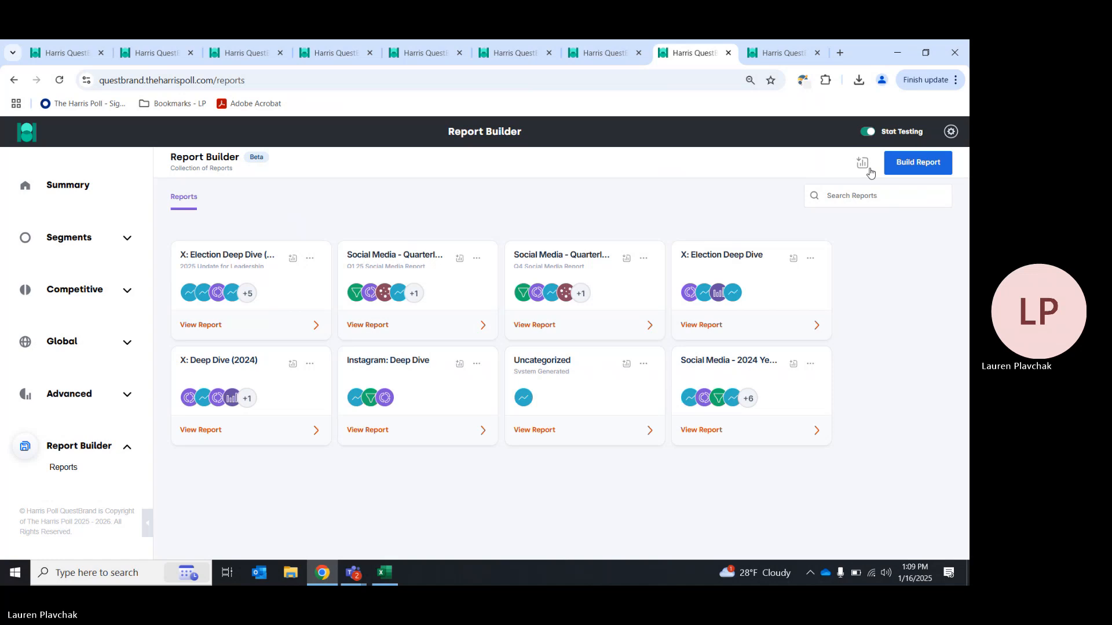
pyautogui.click(863, 164)
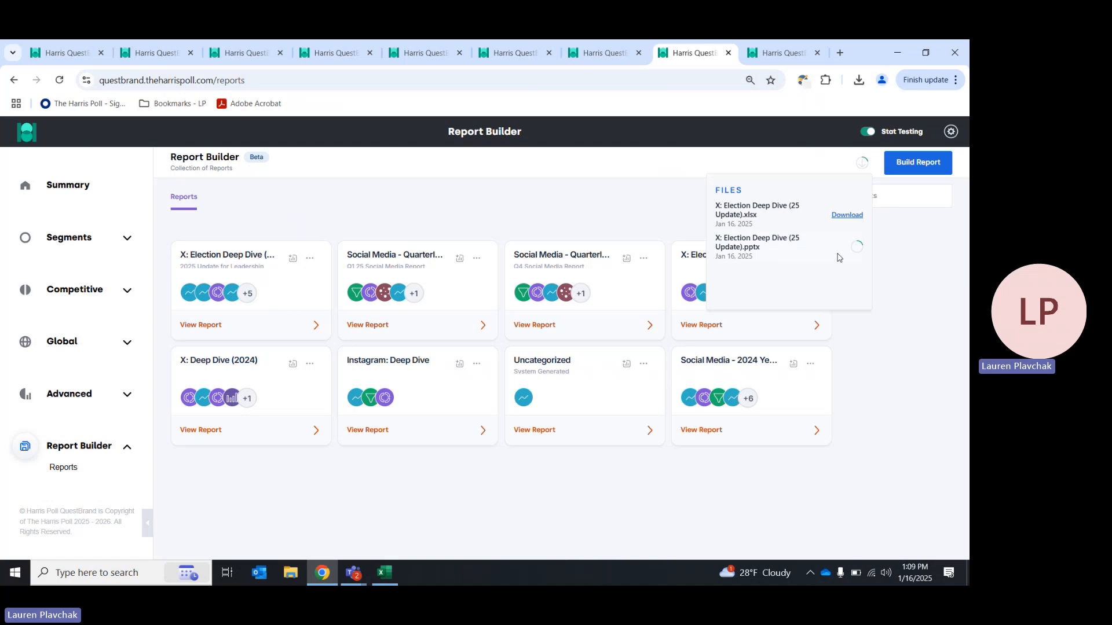
# - Download "X: Election Deep Dive (25 Update).xlsx", and view the workbook in Excel before closing it
pyautogui.click(847, 216)
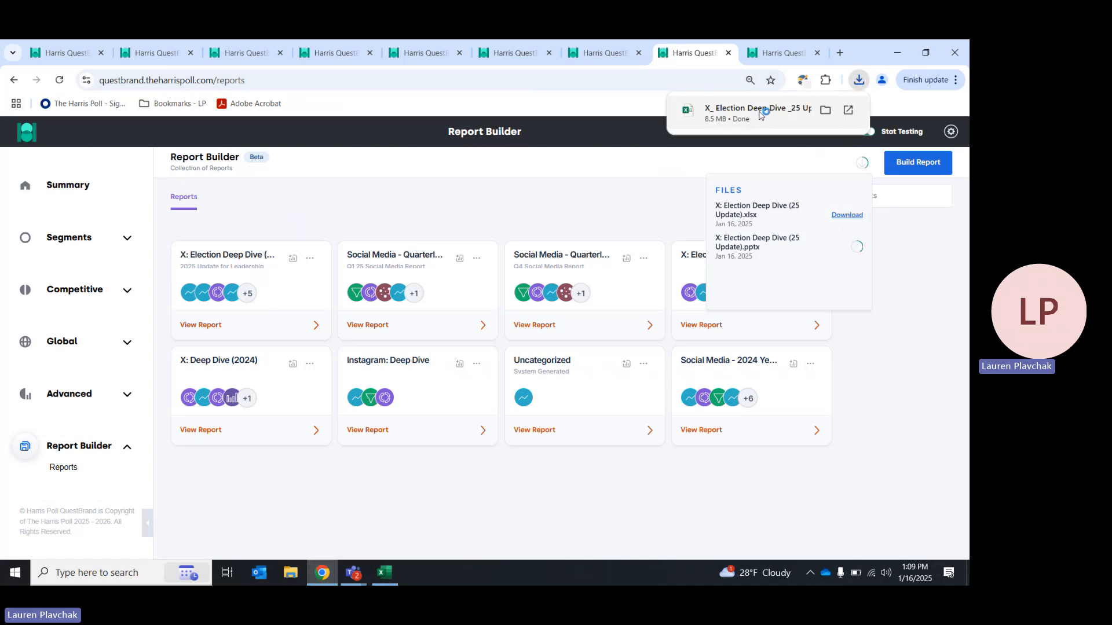
pyautogui.click(761, 115)
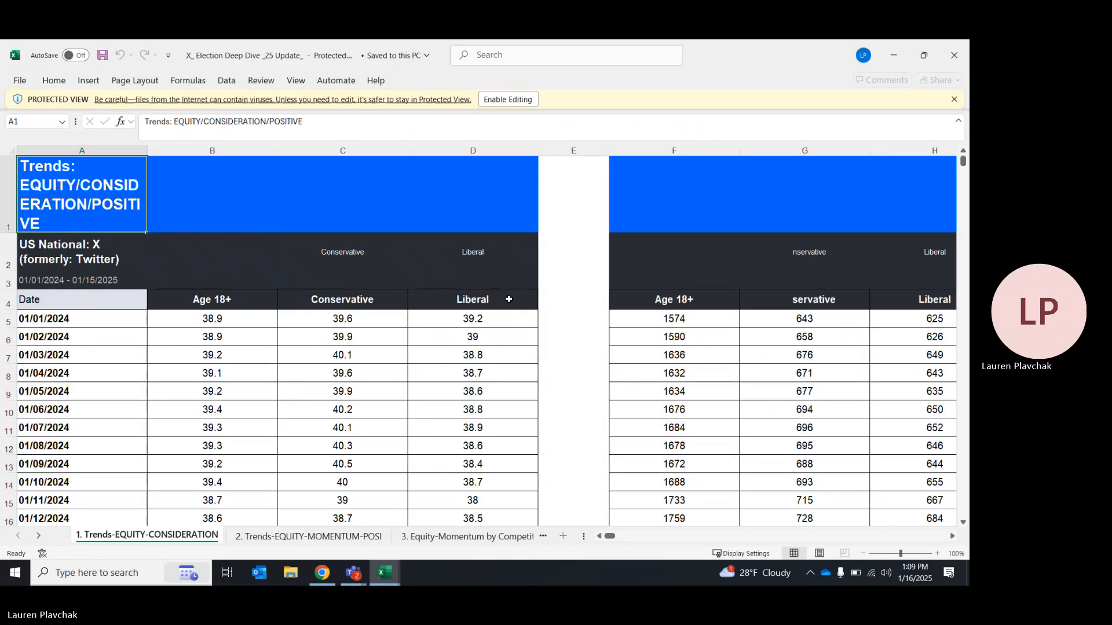
pyautogui.click(955, 56)
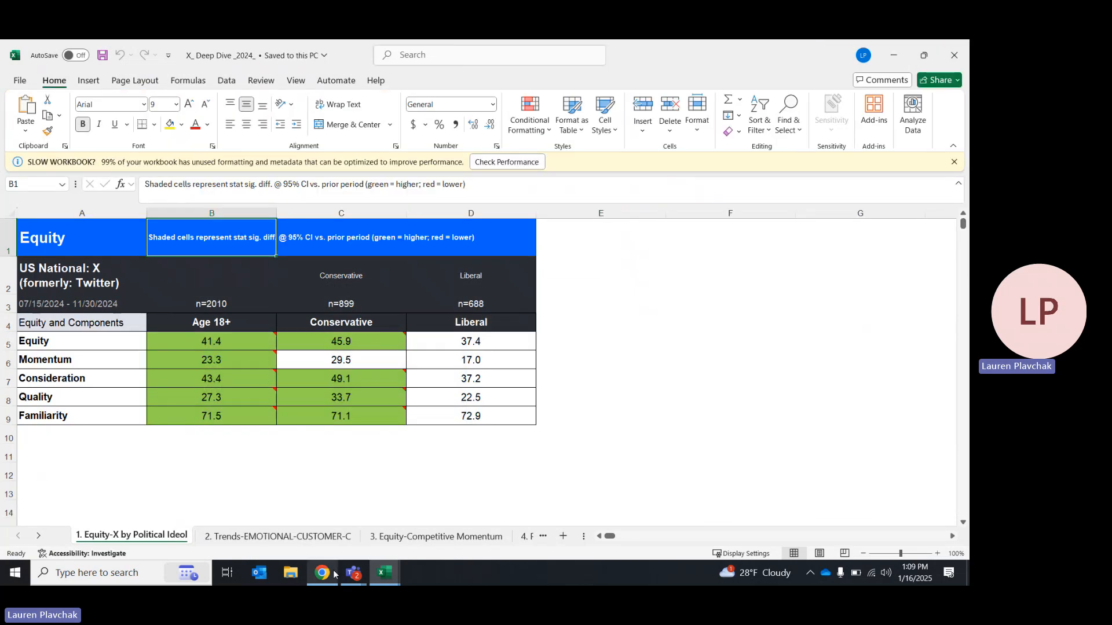
# - Switch back to Chrome, download "X: Election Deep Dive (25 Update).pptx", and open the presentation in PowerPoint
pyautogui.click(334, 574)
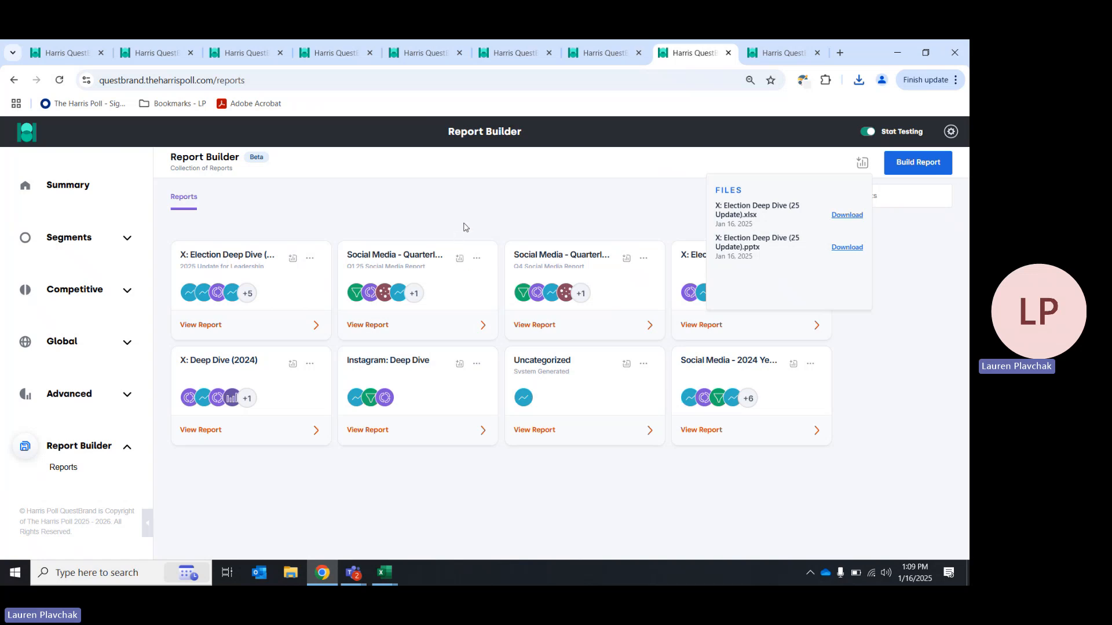
pyautogui.click(846, 248)
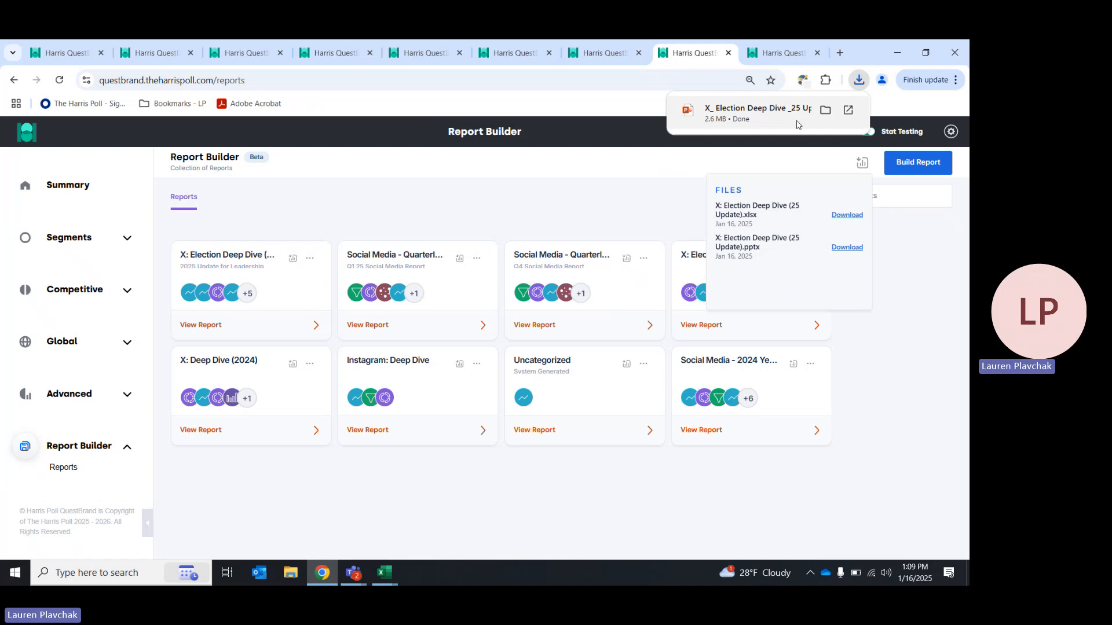
pyautogui.click(796, 123)
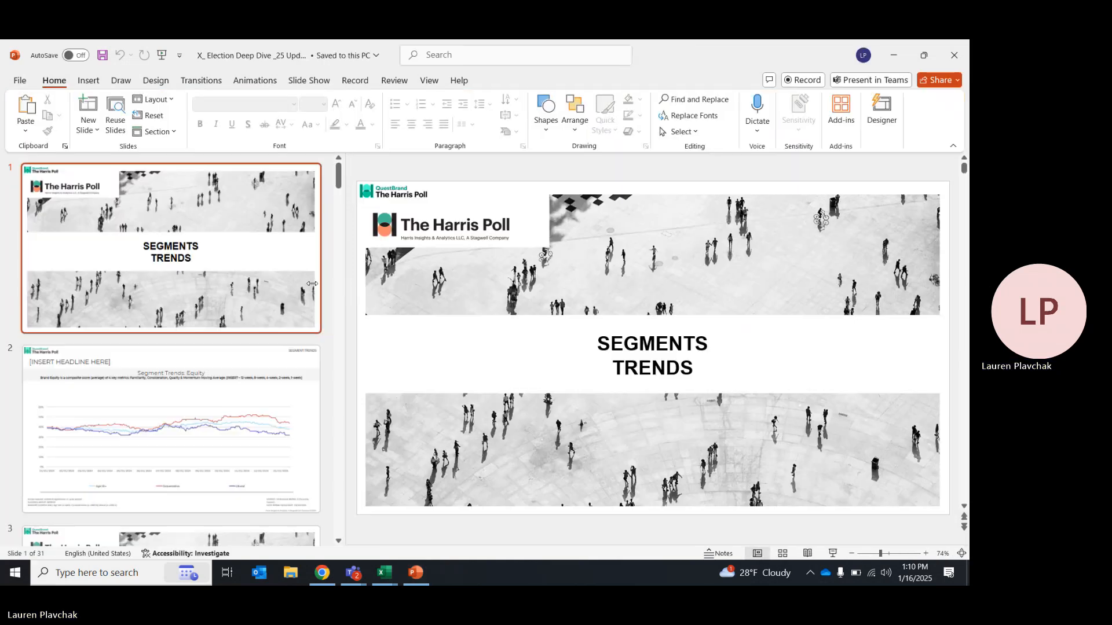
# - Narrow the slide thumbnail area to enlarge the slide view, and examine the "Segment Trends: Equity" chart on slide 2
pyautogui.moveTo(350, 278); pyautogui.dragTo(226, 297)
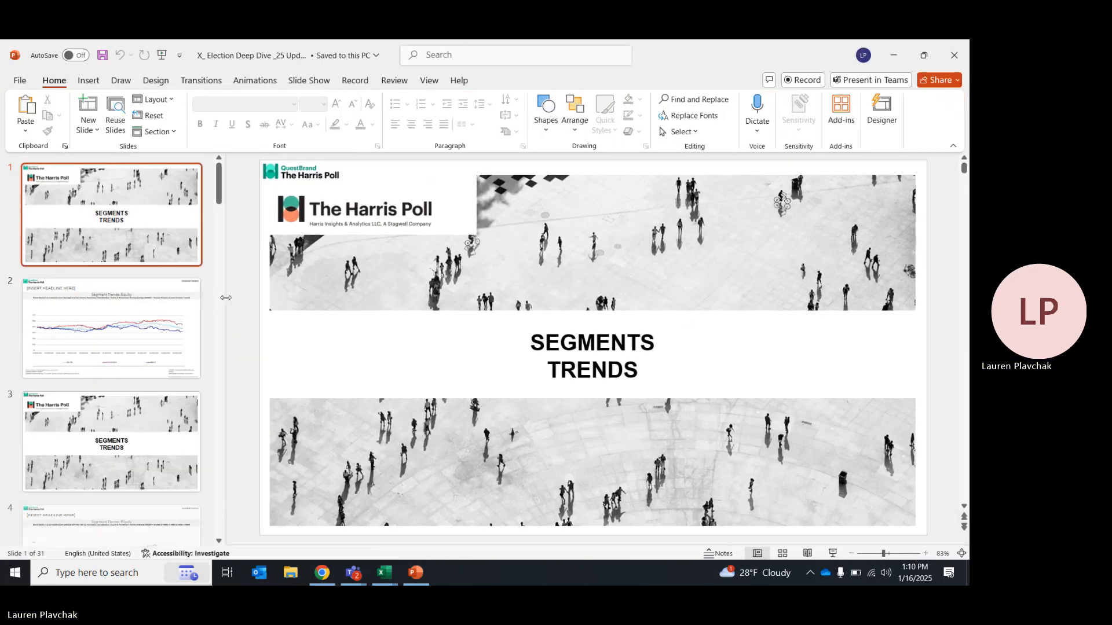
pyautogui.click(194, 304)
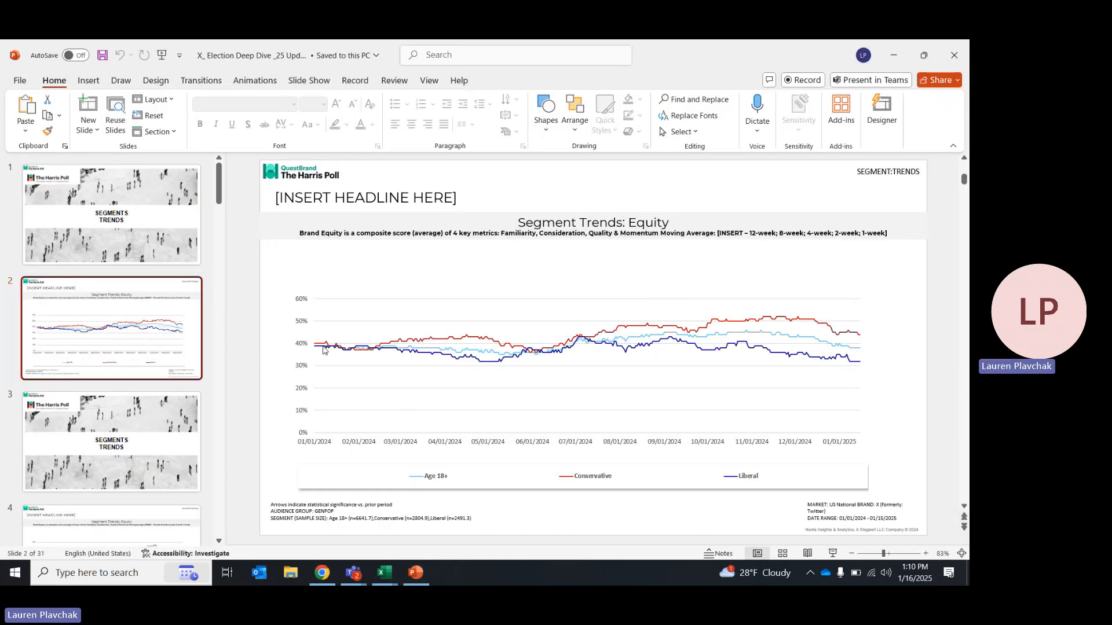
pyautogui.scroll(-3, 66, 344)
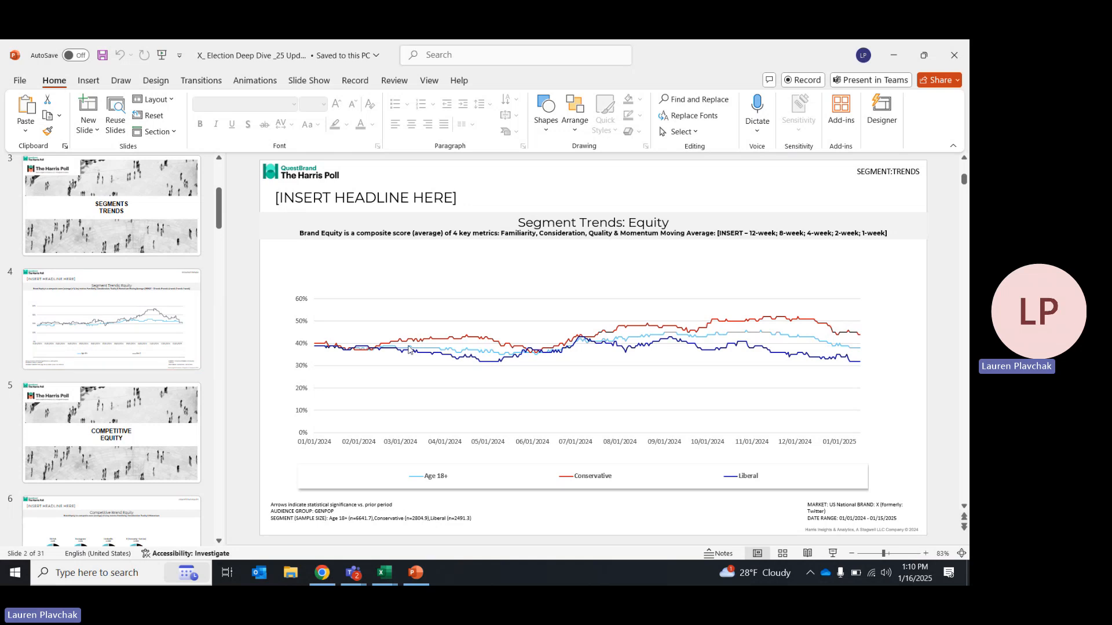
# - Examine the Competitive Brand Equity charts on slides 6 to 8, and select the headline placeholder text on the Sub-Components slide
pyautogui.scroll(-2, 114, 393)
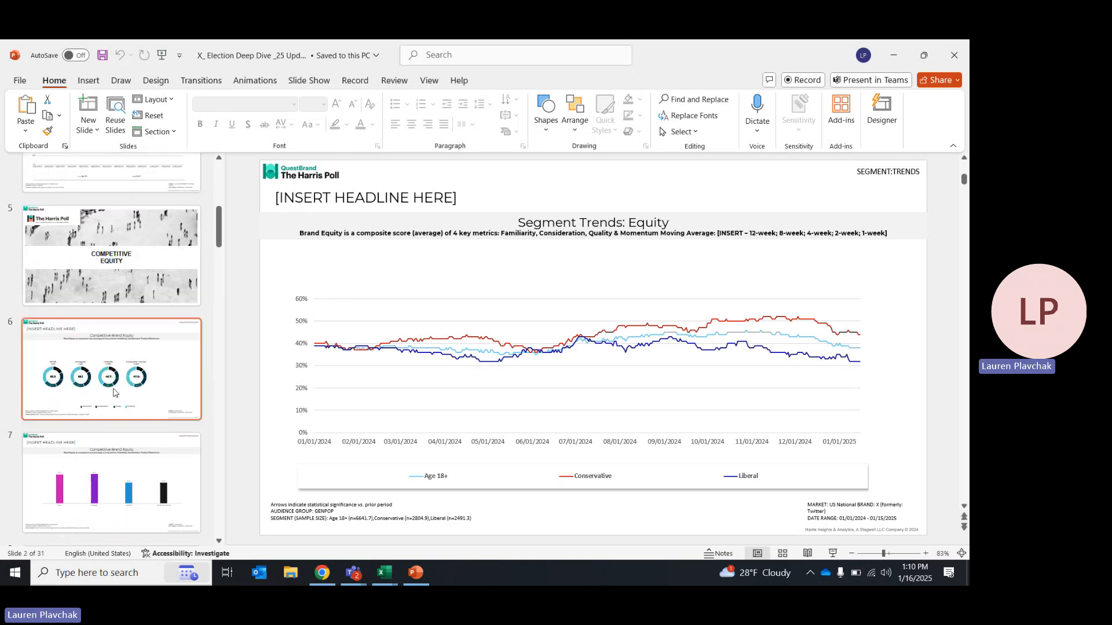
pyautogui.click(114, 392)
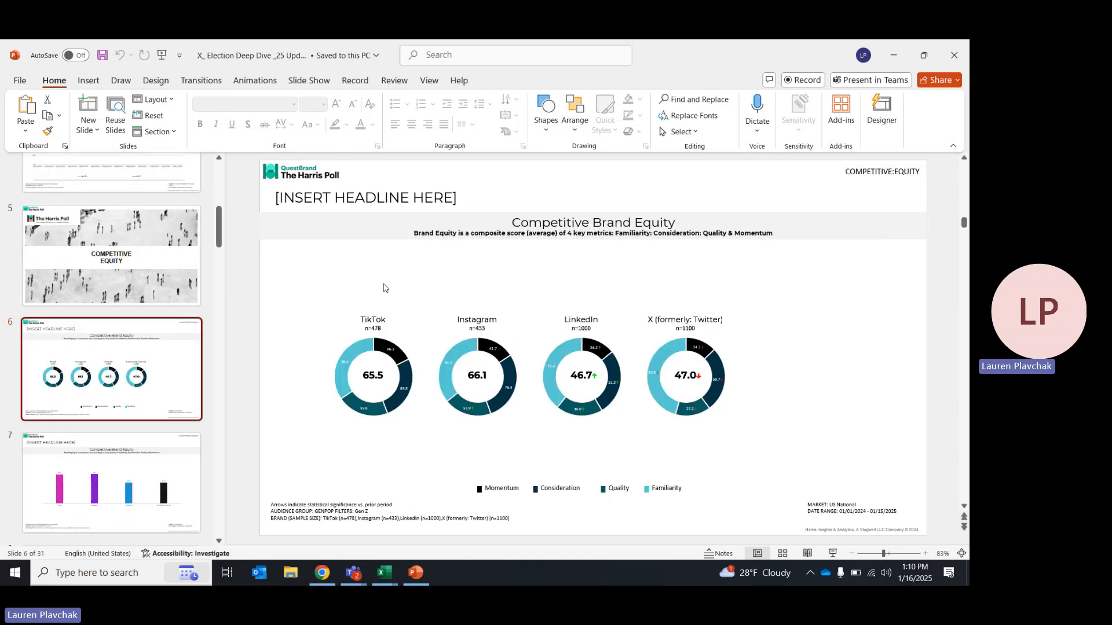
pyautogui.scroll(-3, 110, 359)
pyautogui.click(110, 307)
pyautogui.click(104, 448)
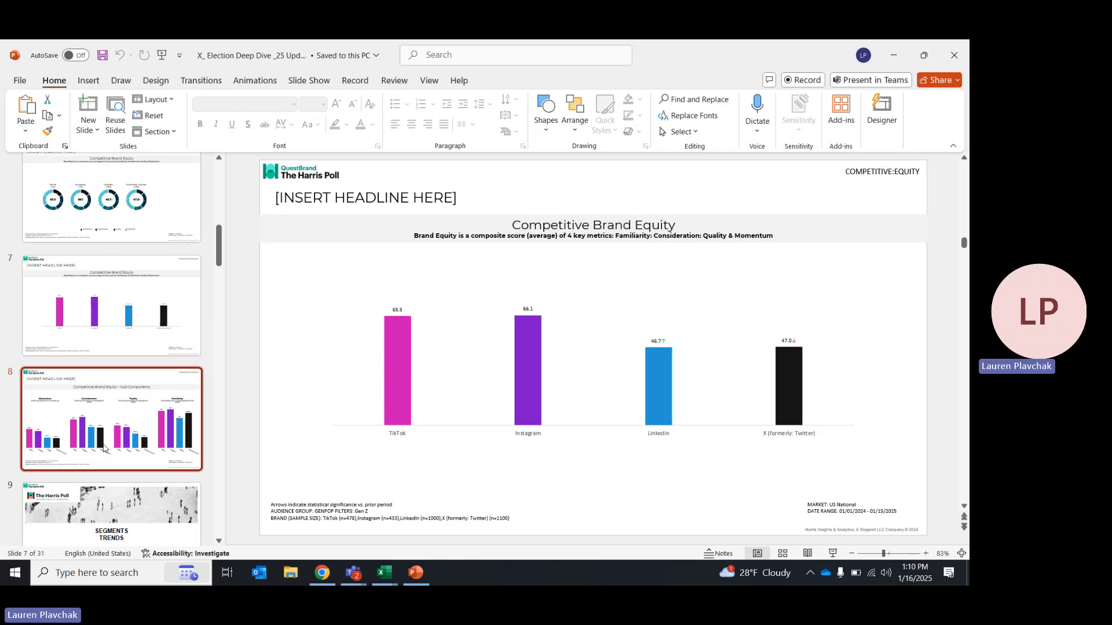
pyautogui.tripleClick(369, 197)
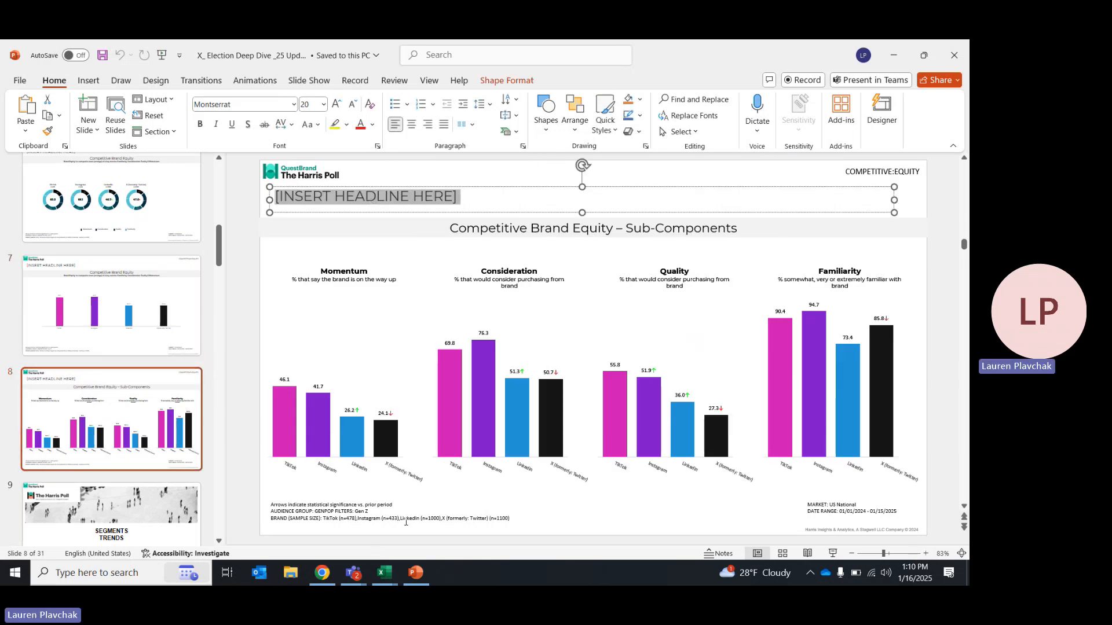